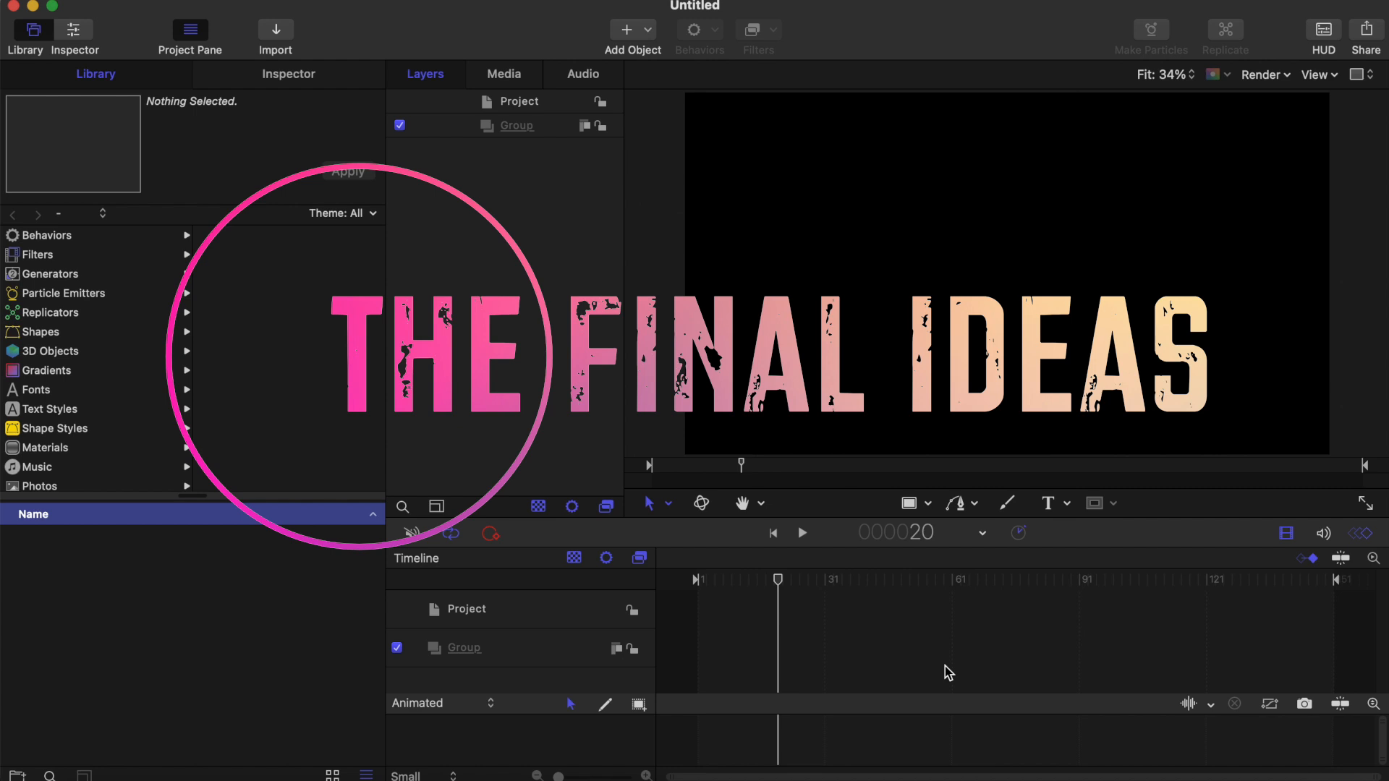
- Draw a rectangle covering the entire canvas as the background, starting at frame 1
{"action": "left_click_drag", "start_coordinate": [731, 580], "coordinate": [642, 576]}
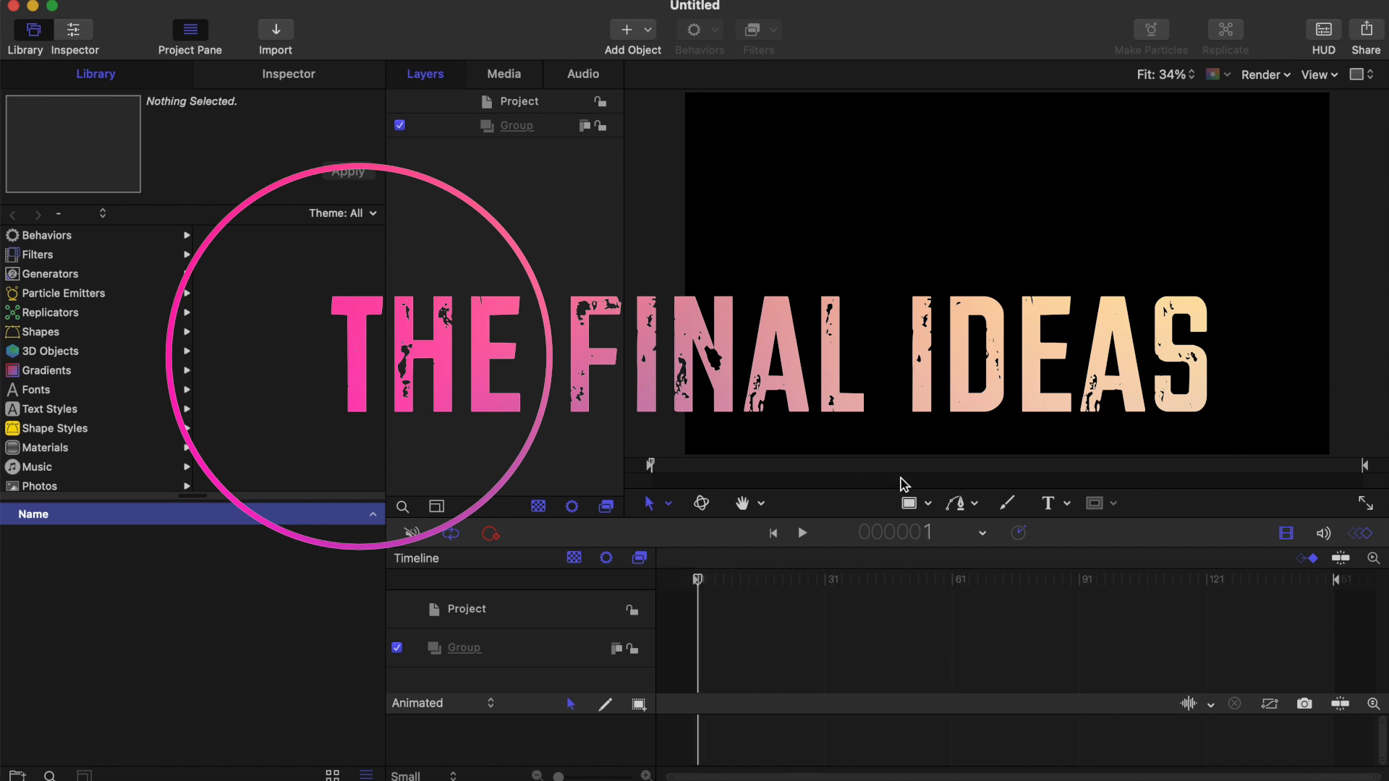
{"action": "left_click", "coordinate": [931, 510]}
{"action": "left_click", "coordinate": [955, 533]}
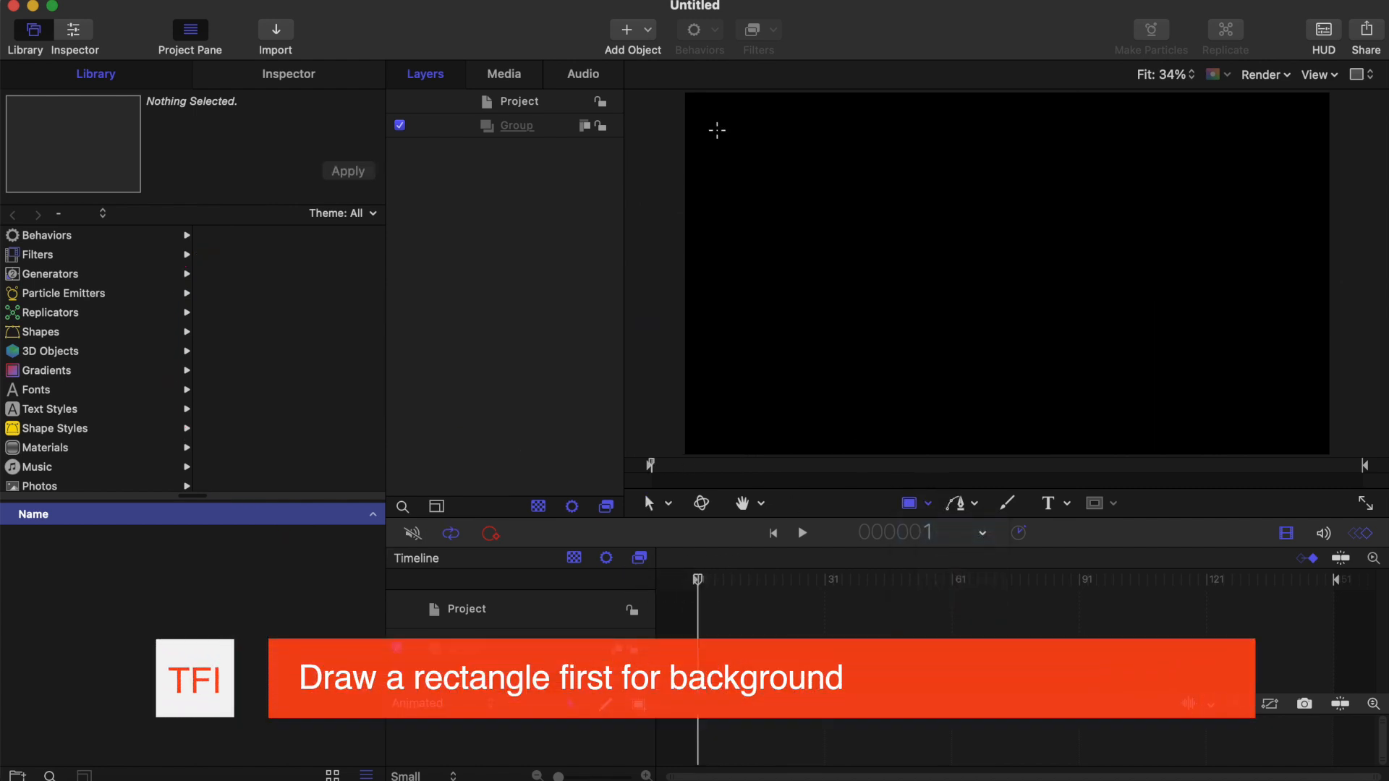
{"action": "scroll", "coordinate": [717, 130], "scroll_direction": "down", "scroll_amount": 1}
{"action": "left_click_drag", "start_coordinate": [678, 114], "coordinate": [1253, 428]}
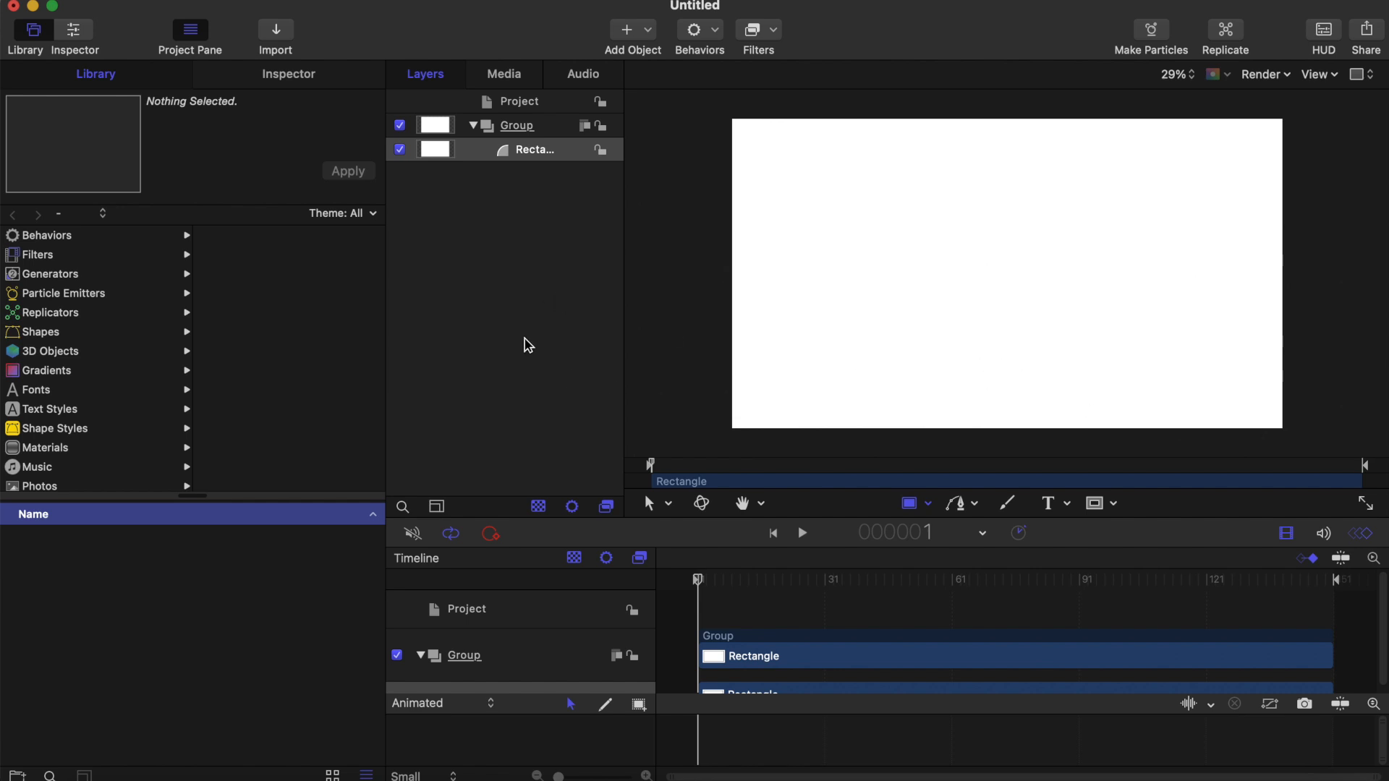
- Change the background rectangle's fill color to light pink
{"action": "left_click", "coordinate": [288, 75]}
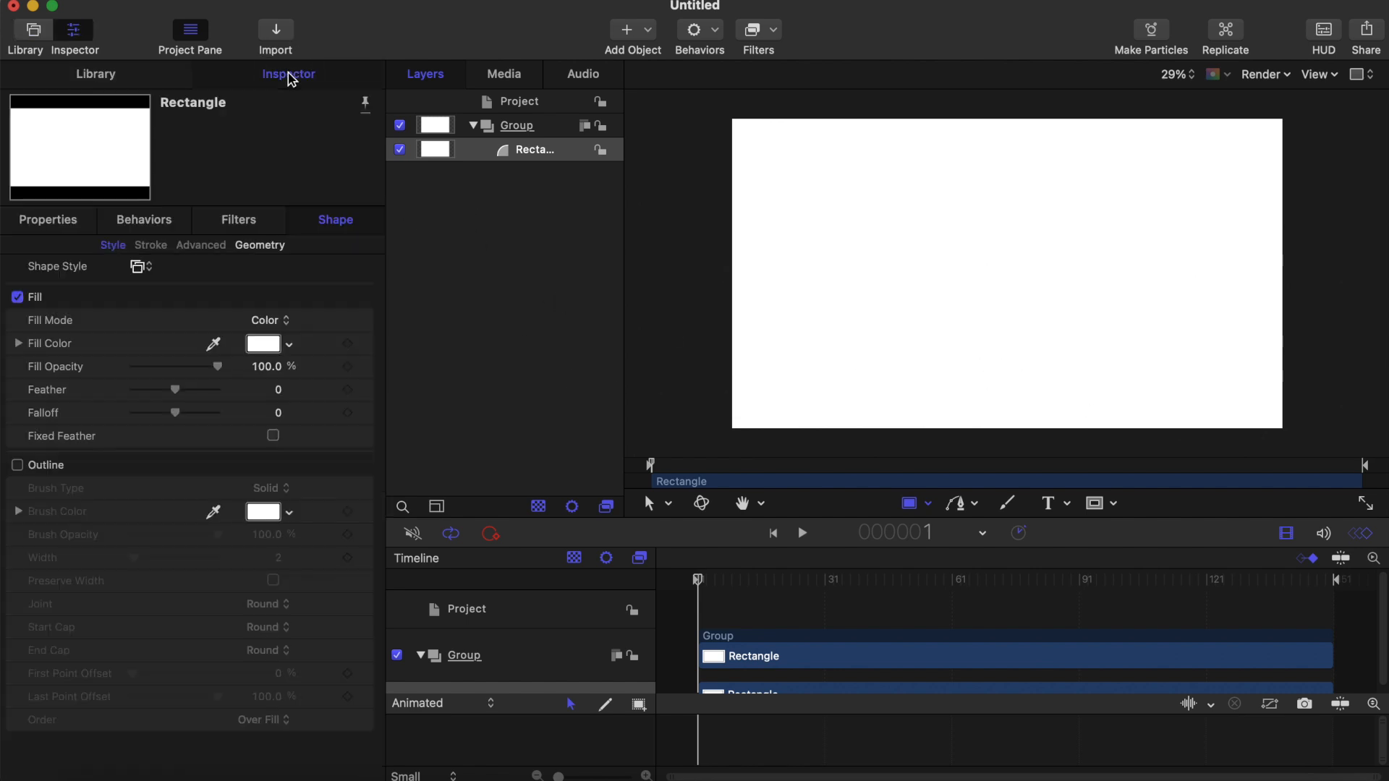
{"action": "left_click", "coordinate": [273, 346]}
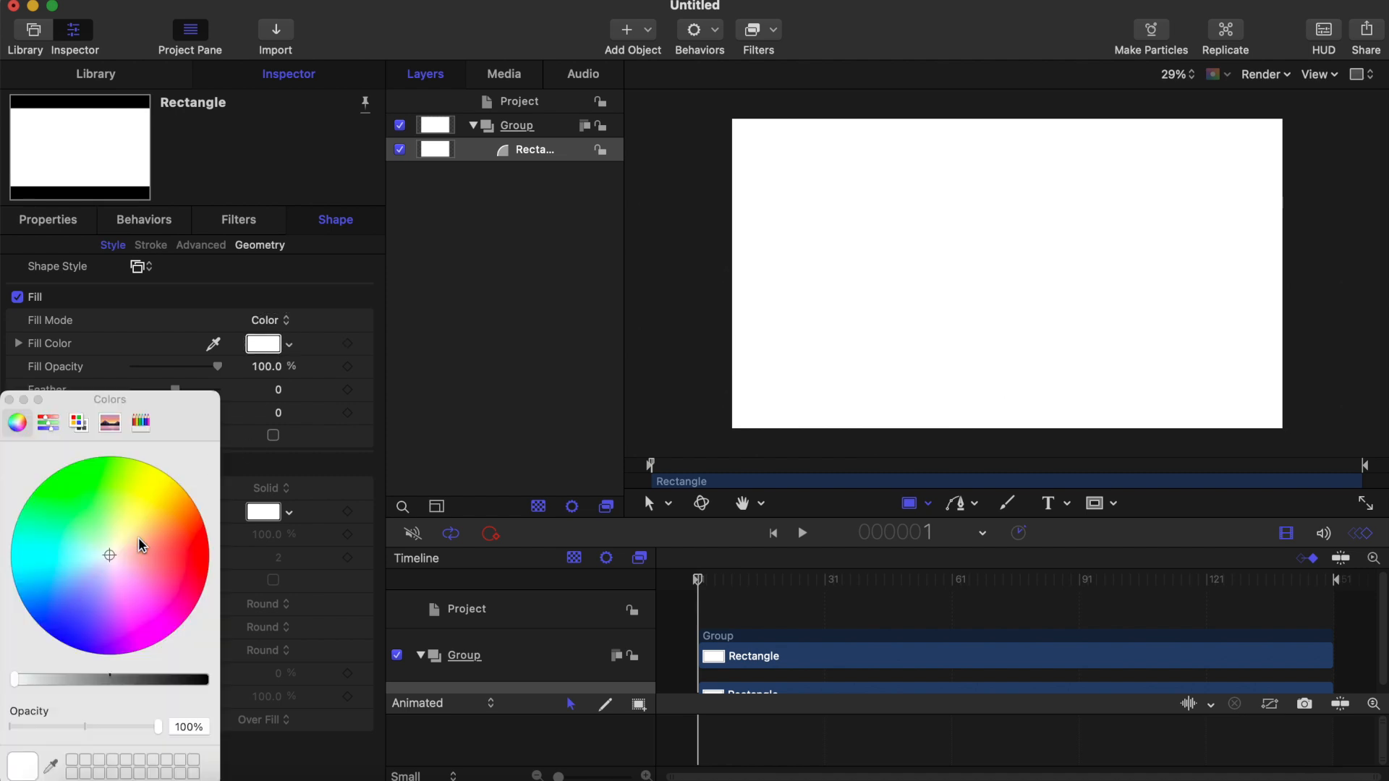
{"action": "left_click_drag", "start_coordinate": [108, 561], "coordinate": [121, 557]}
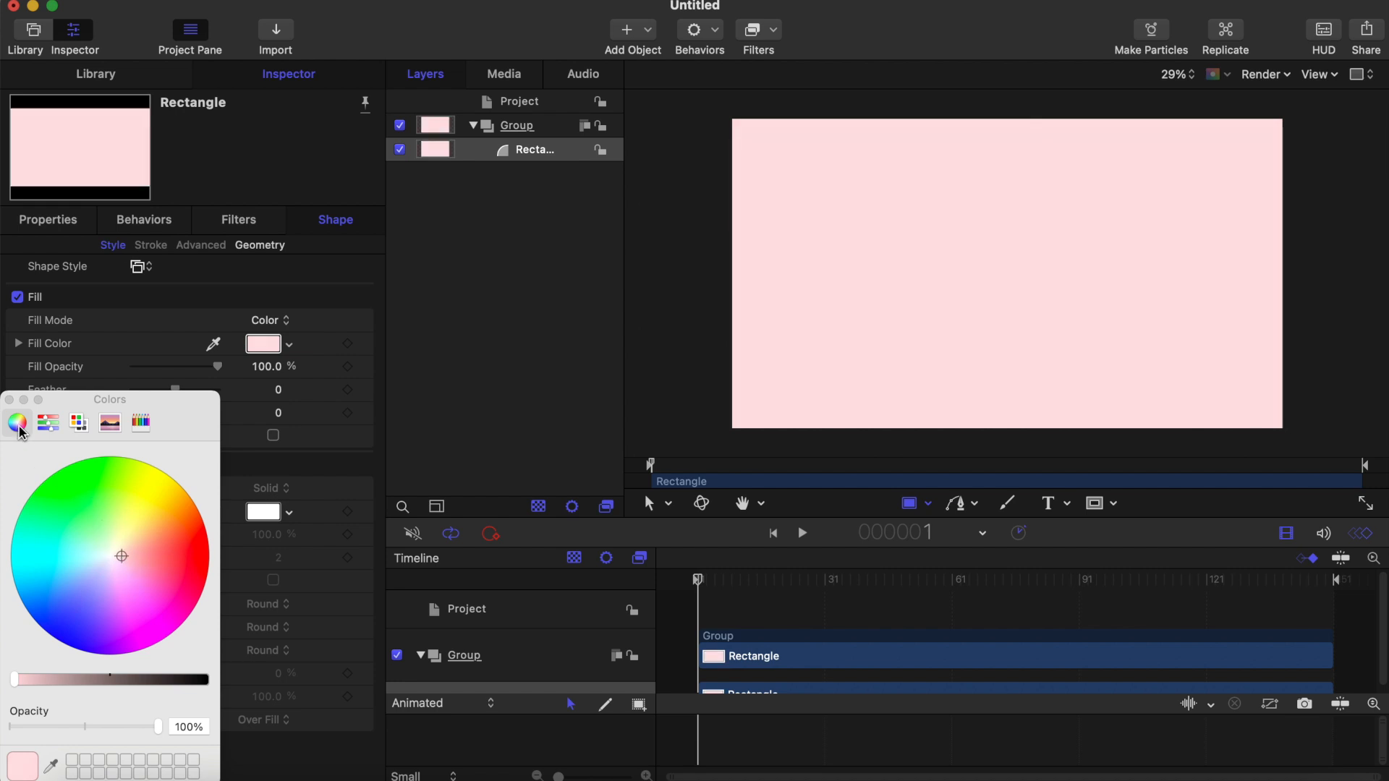
{"action": "left_click", "coordinate": [10, 400]}
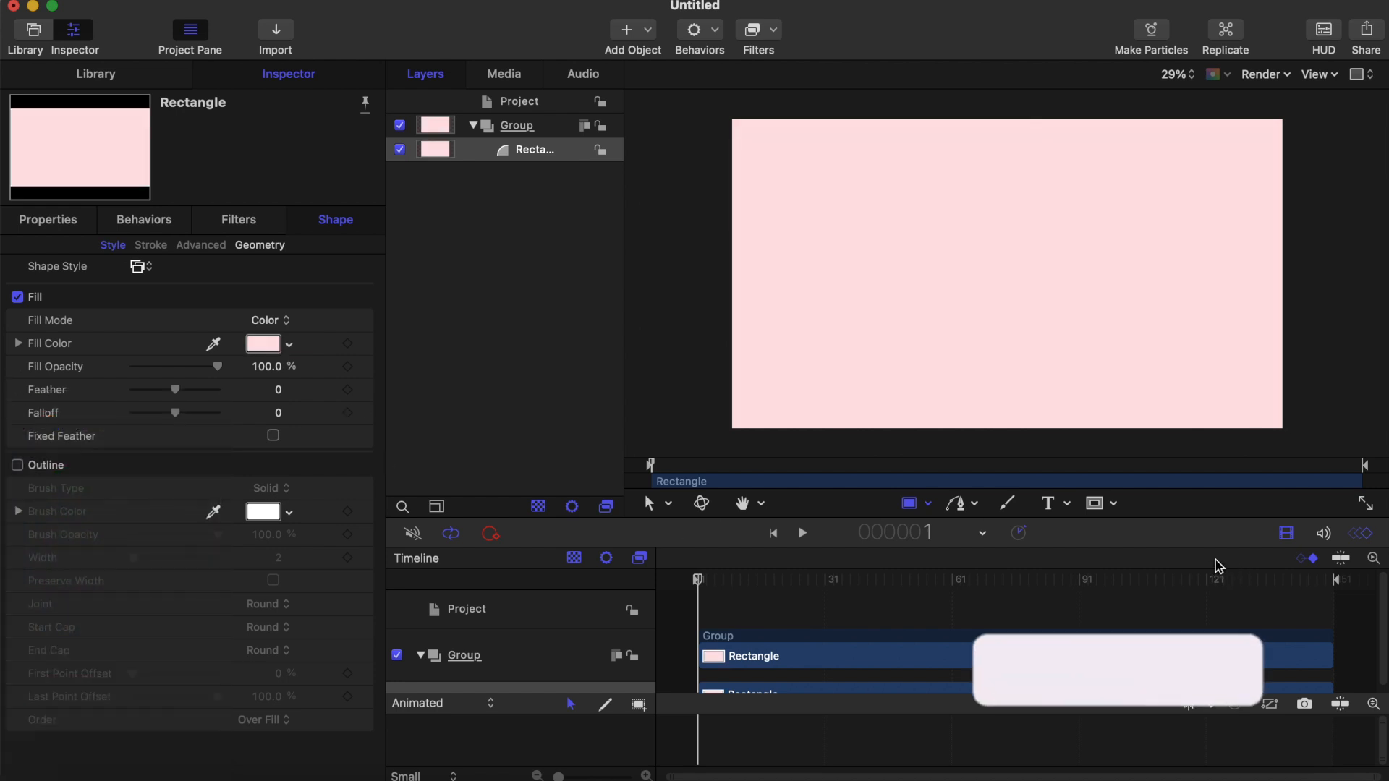
- Draw a large perfect circle over the middle of the pink background
{"action": "left_click", "coordinate": [929, 505]}
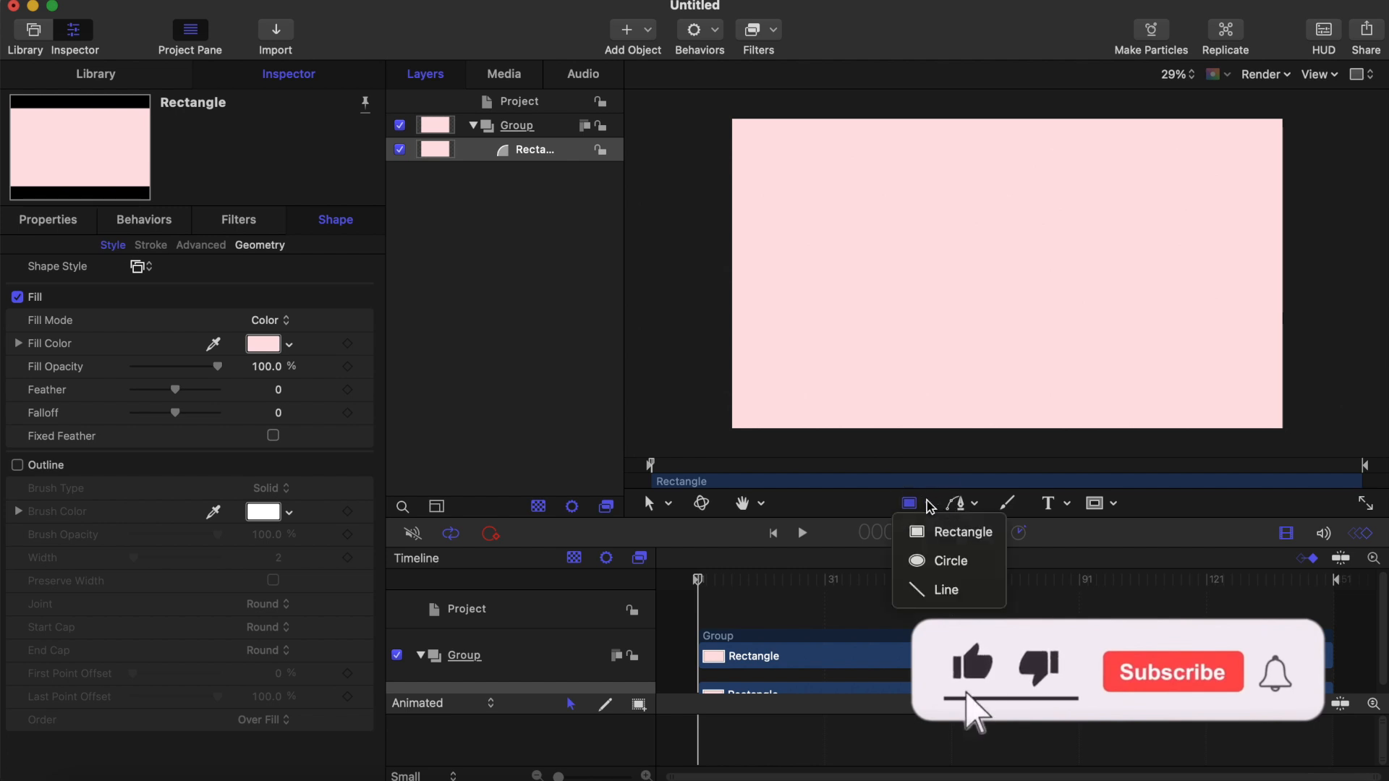
{"action": "left_click", "coordinate": [941, 560]}
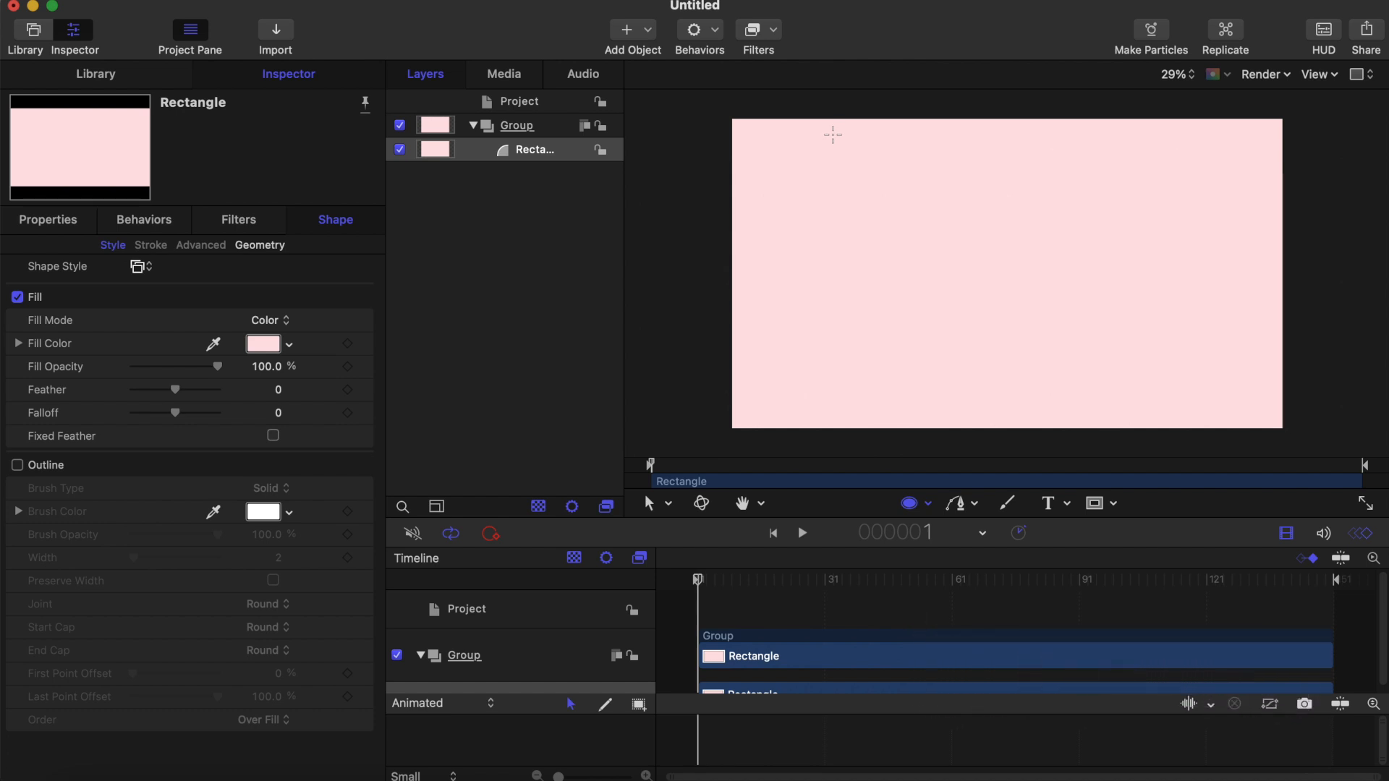
{"action": "left_click_drag", "start_coordinate": [807, 117], "coordinate": [1169, 351]}
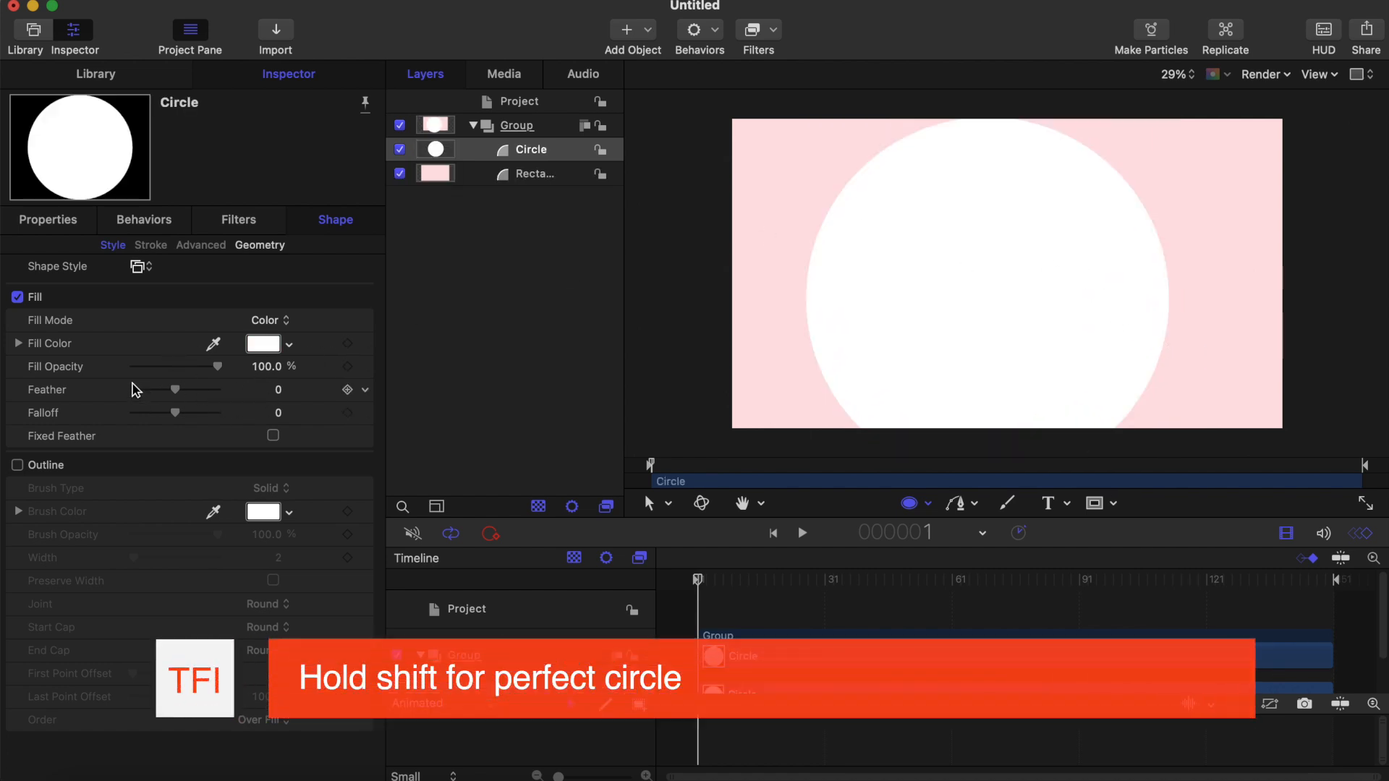
- Enlarge the circle to 109% scale and center it at position X 0 px, Y 0 px
{"action": "left_click", "coordinate": [45, 222]}
{"action": "left_click", "coordinate": [332, 220]}
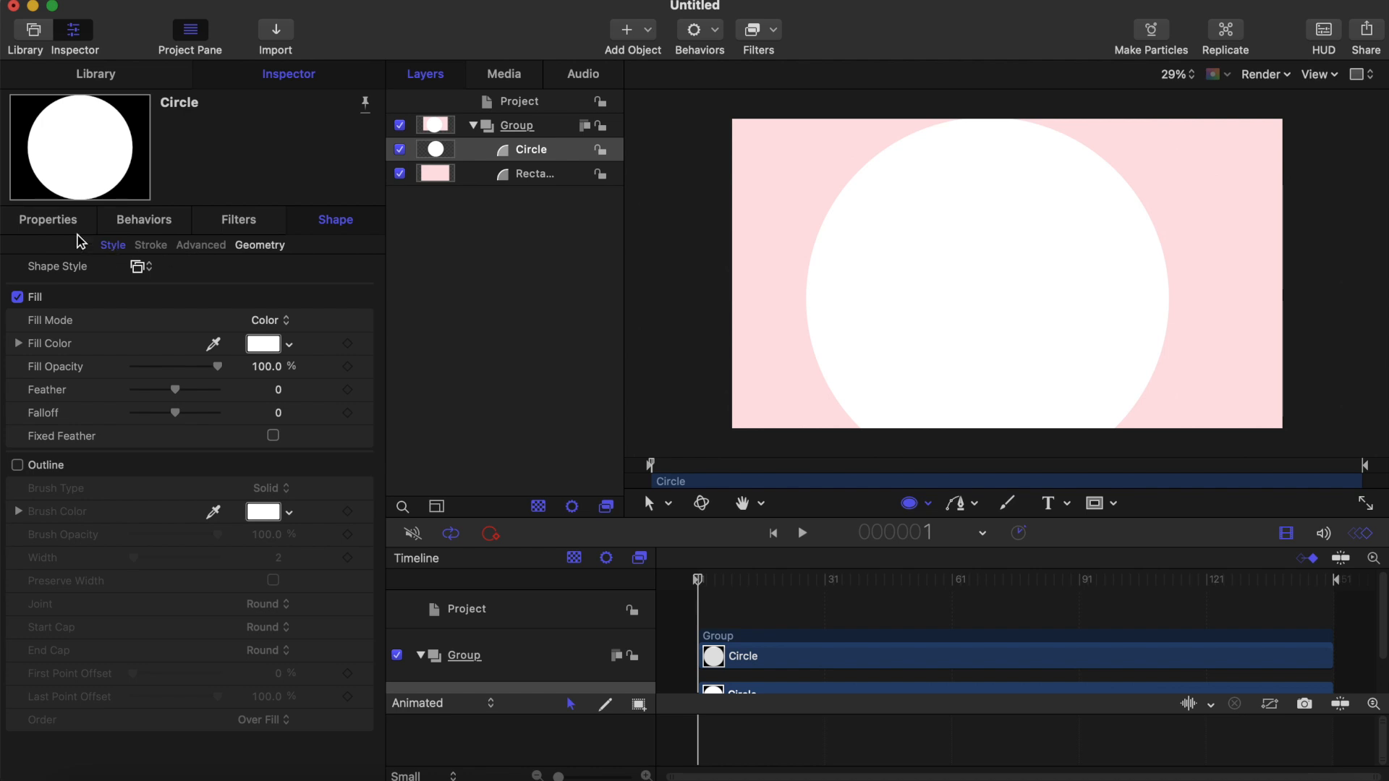
{"action": "left_click", "coordinate": [48, 221]}
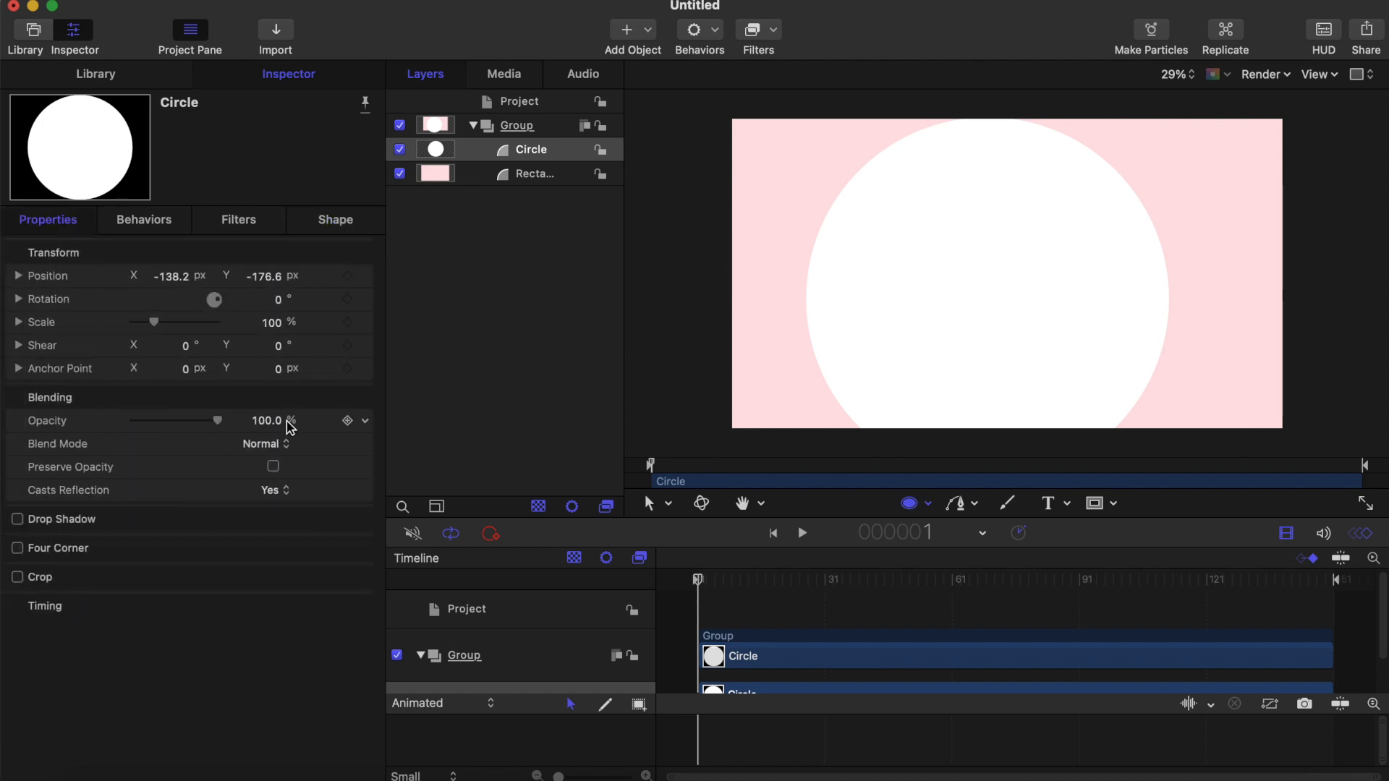
{"action": "left_click_drag", "start_coordinate": [270, 330], "coordinate": [277, 330]}
{"action": "left_click", "coordinate": [267, 282]}
{"action": "type", "text": "0"}
{"action": "key", "text": "Return"}
{"action": "left_click", "coordinate": [174, 282]}
{"action": "type", "text": "0"}
{"action": "key", "text": "Return"}
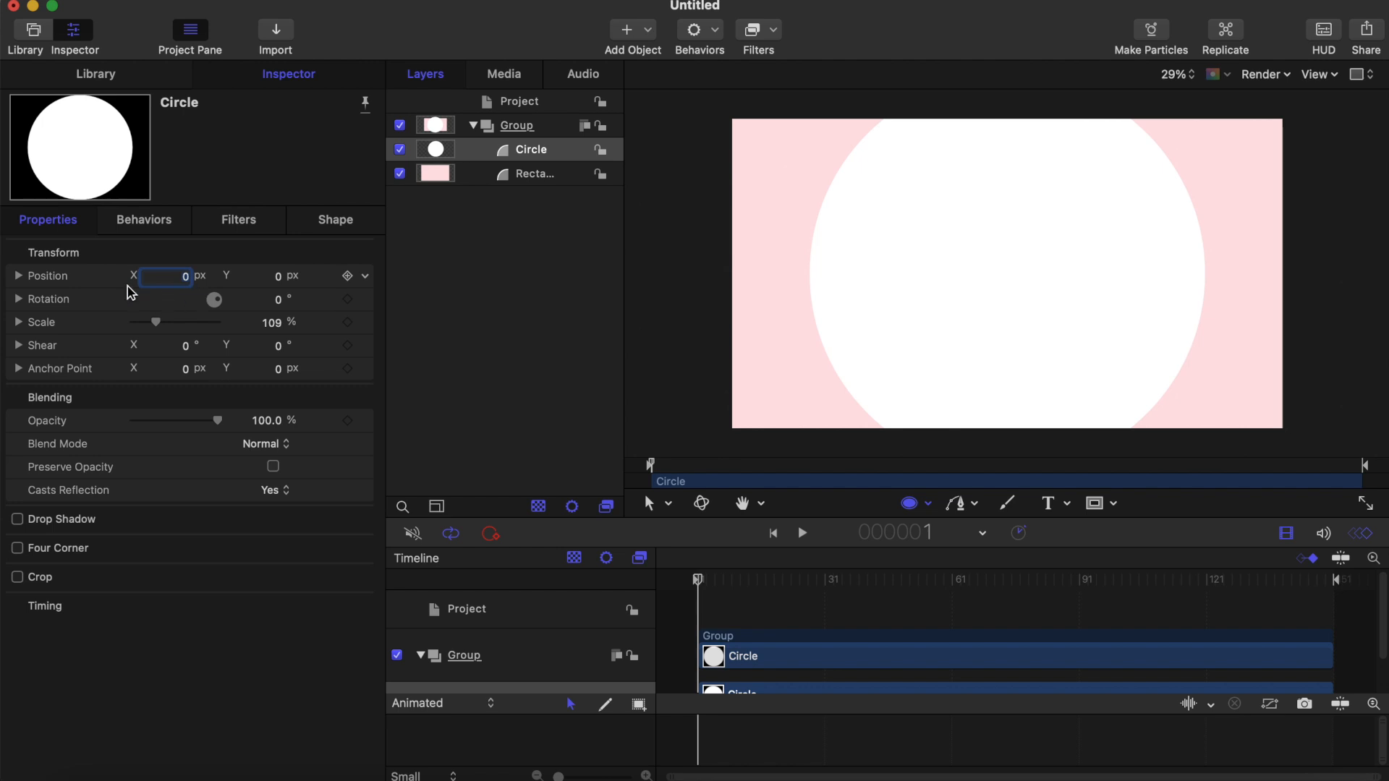
- Set the circle's scale to 135%
{"action": "left_click_drag", "start_coordinate": [272, 324], "coordinate": [272, 313]}
{"action": "type", "text": "13"}
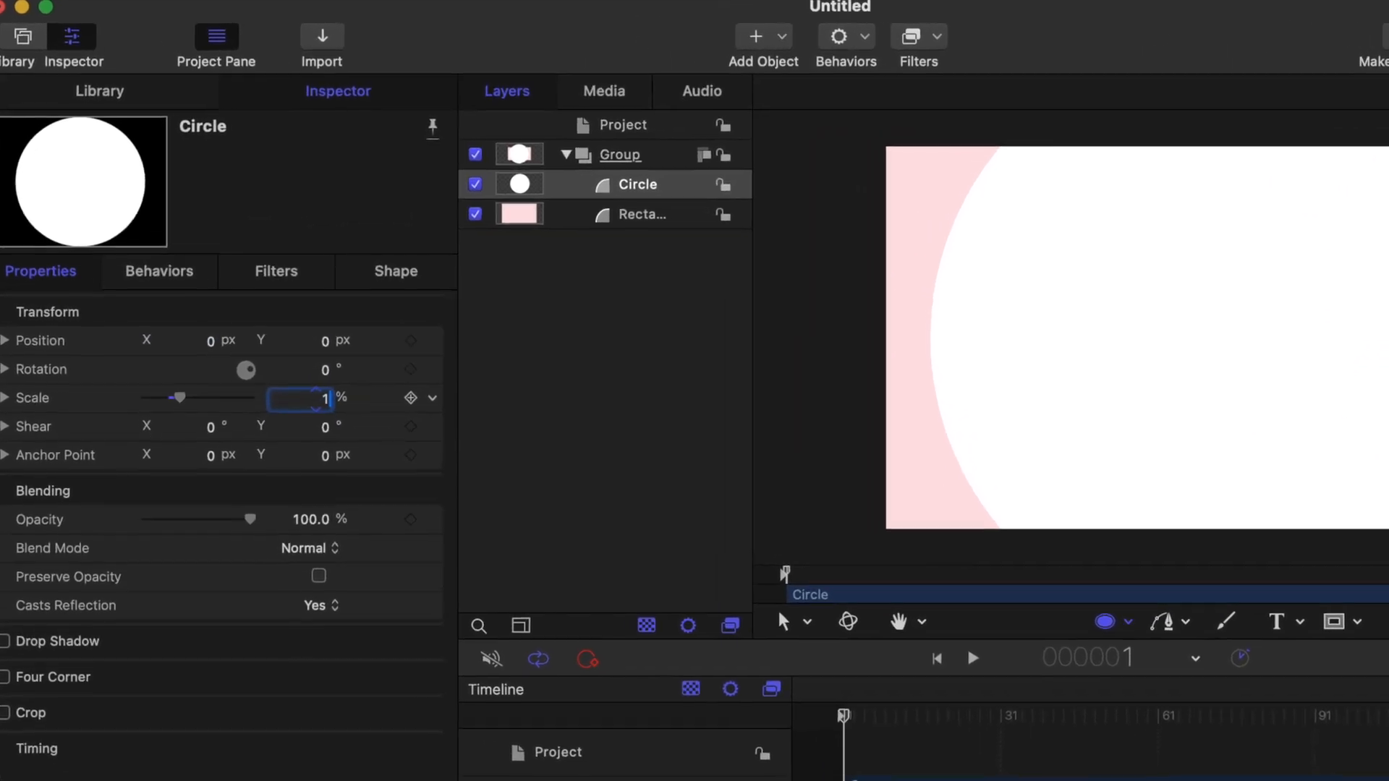
{"action": "type", "text": "5"}
{"action": "key", "text": "Return"}
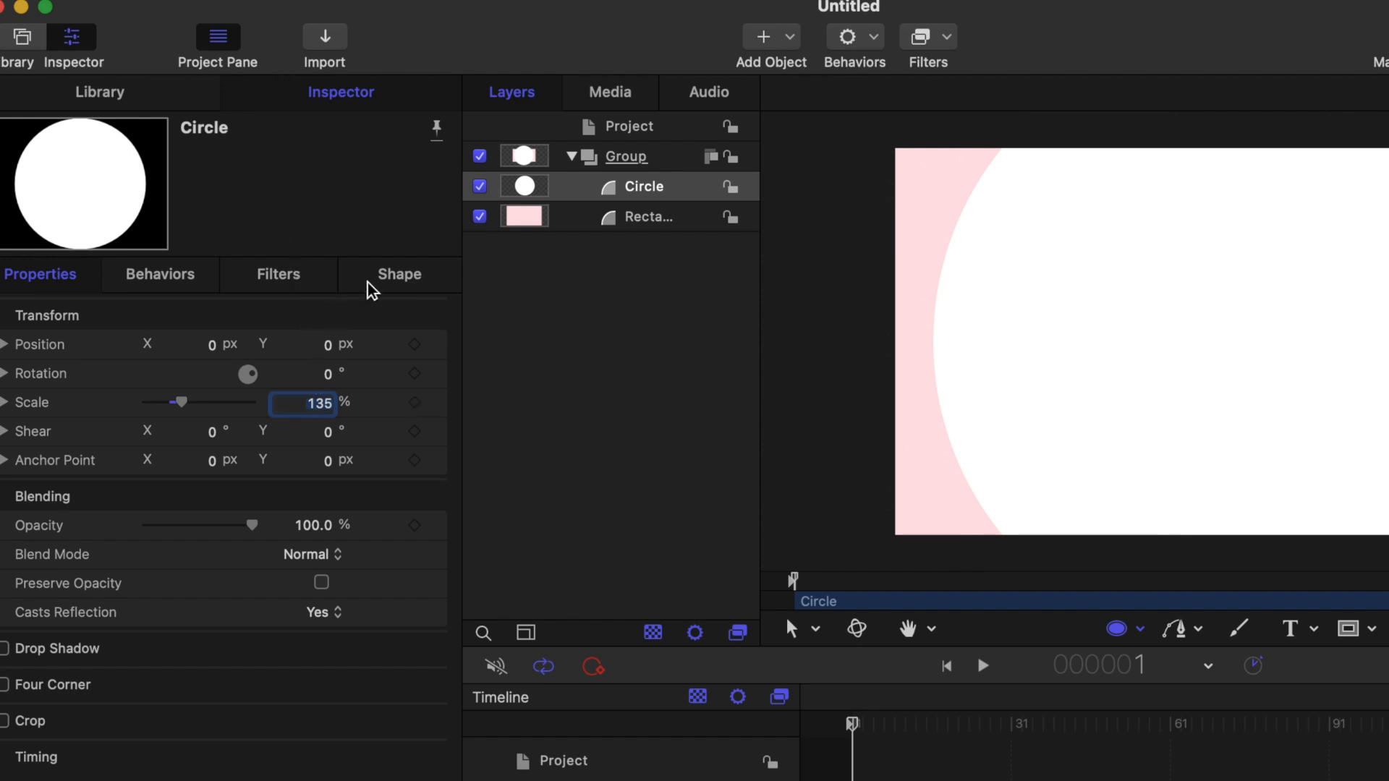
- Switch the circle's fill mode to Gradient and set the gradient type to Radial
{"action": "left_click", "coordinate": [395, 274]}
{"action": "left_click", "coordinate": [326, 401]}
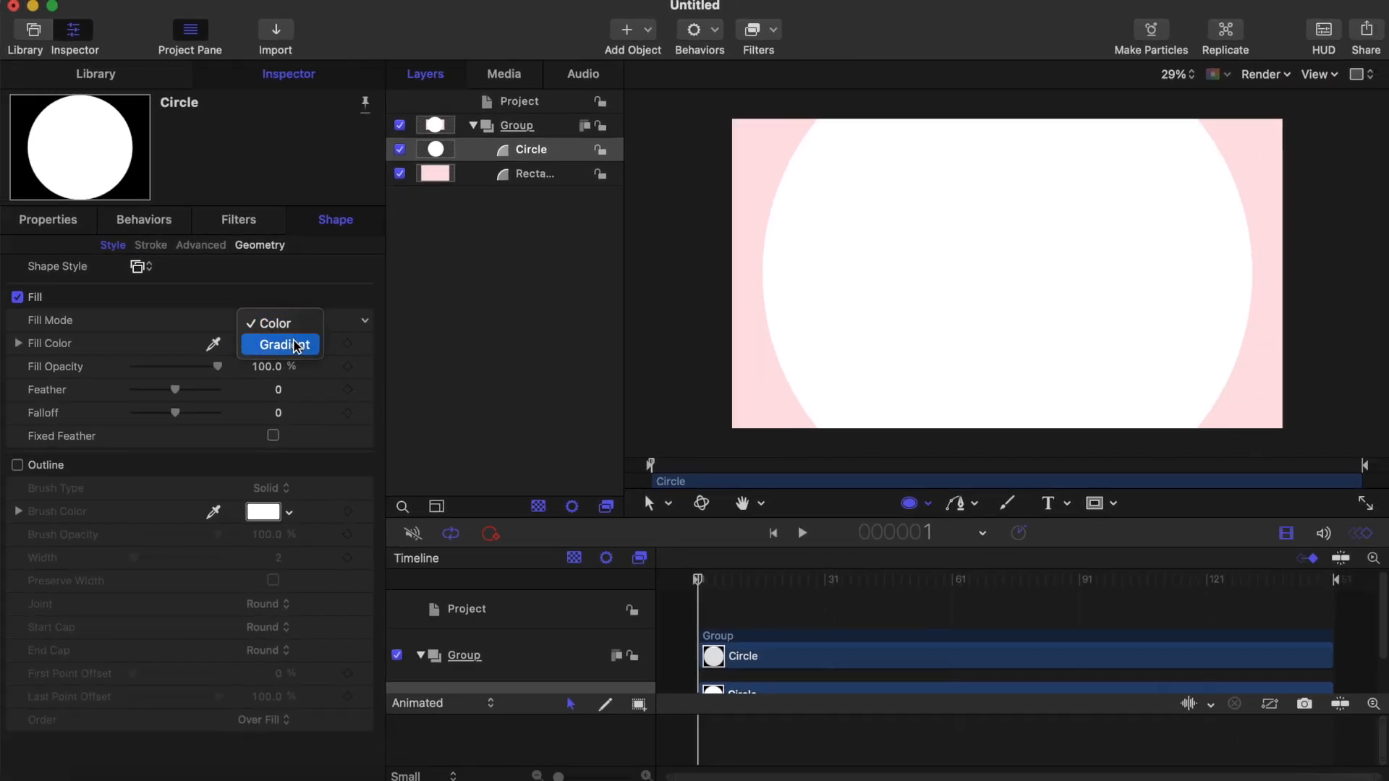
{"action": "left_click", "coordinate": [286, 345]}
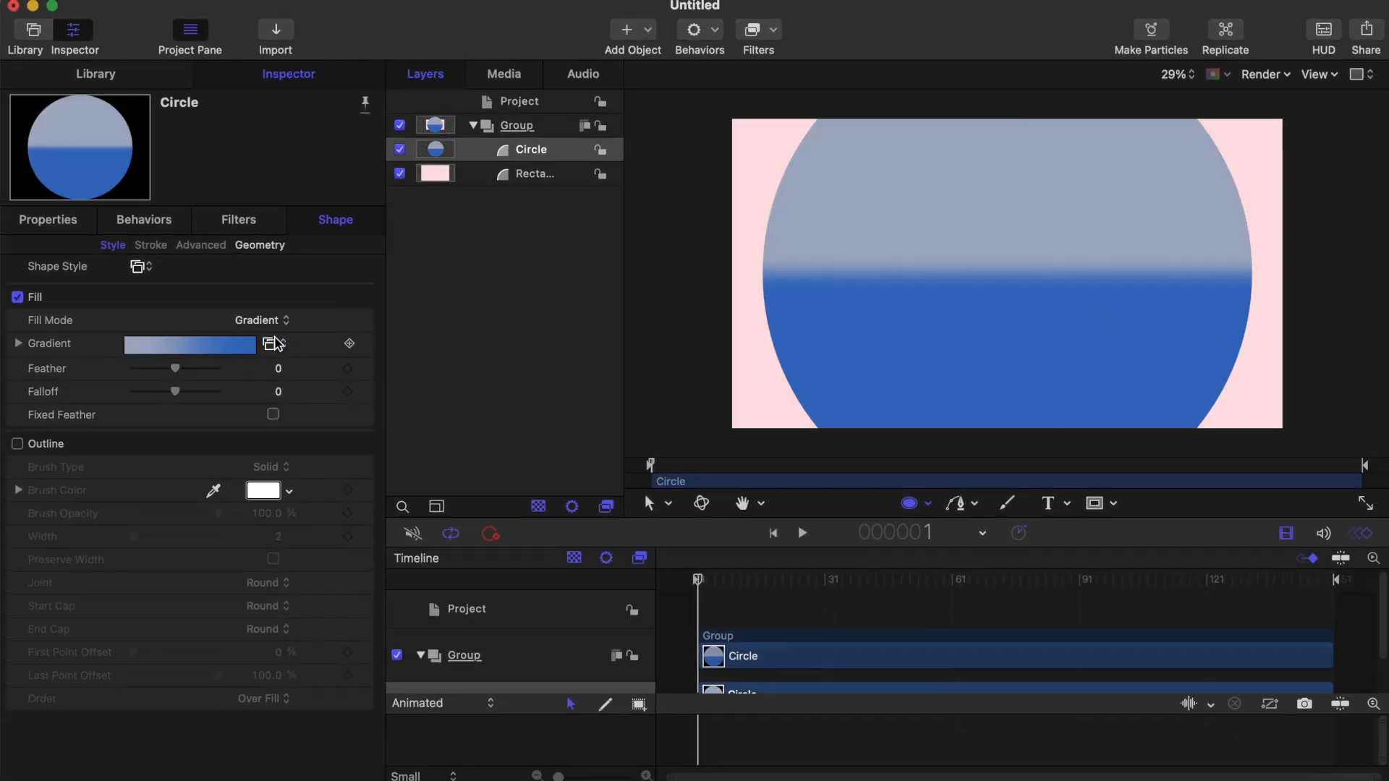
{"action": "left_click", "coordinate": [18, 343]}
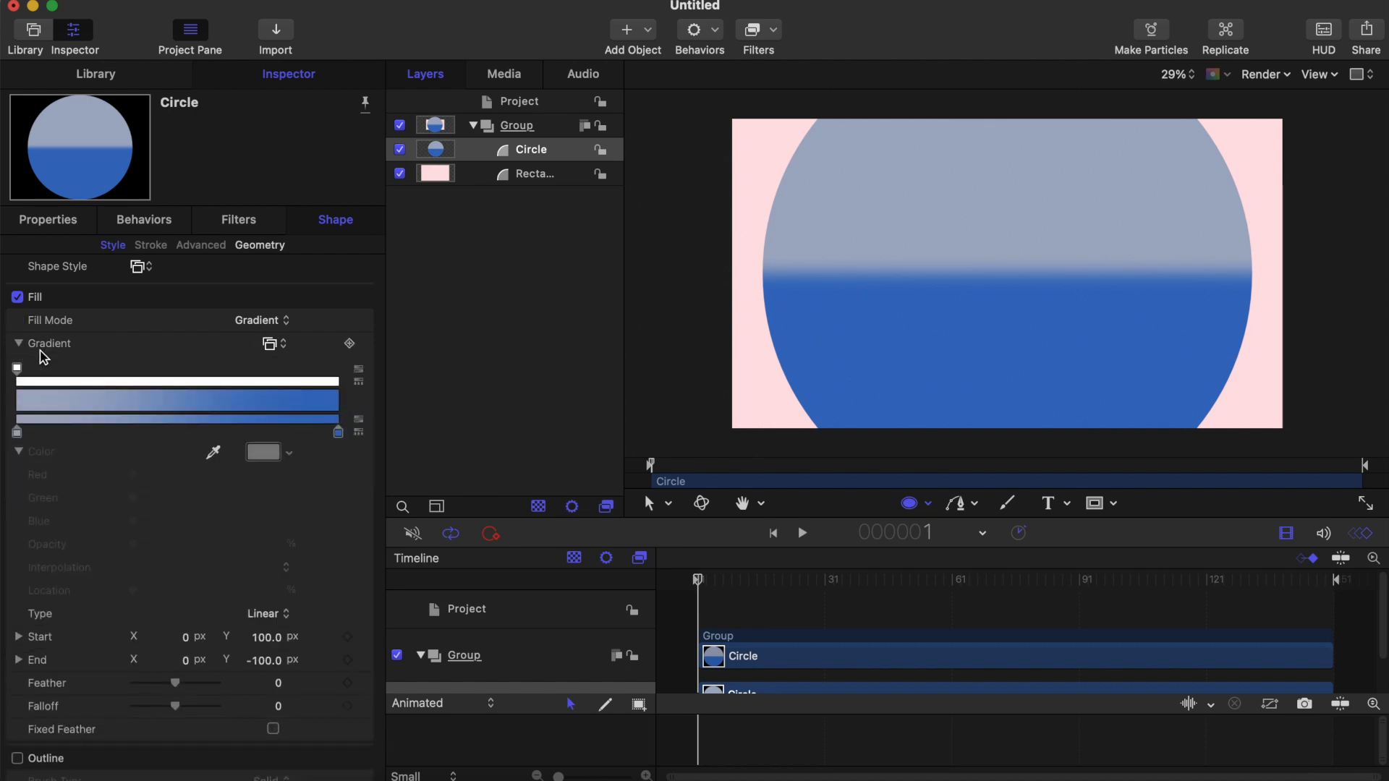
{"action": "left_click", "coordinate": [261, 614]}
{"action": "left_click", "coordinate": [269, 634]}
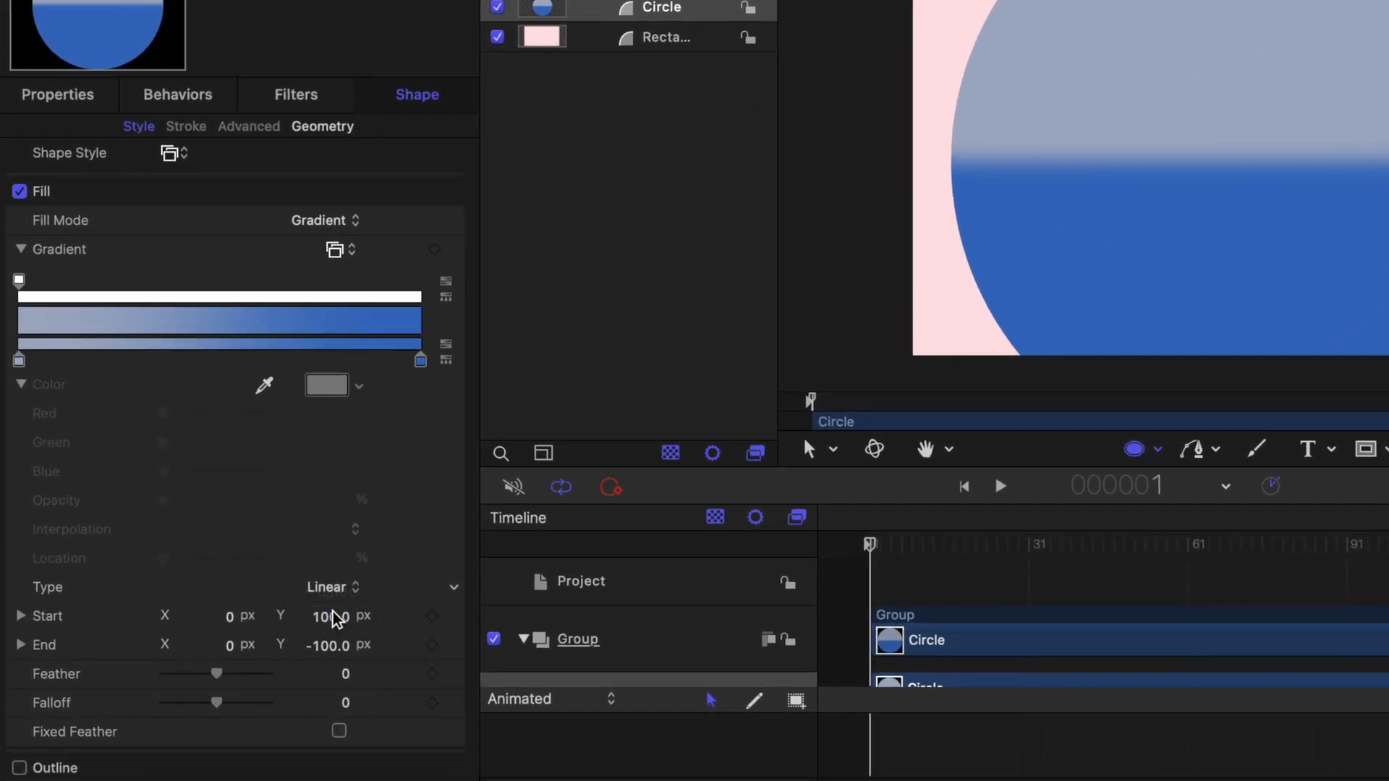
- Set the radial gradient's End Y value to 2000 px and fine-tune it to 2006 px
{"action": "scroll", "coordinate": [349, 564], "scroll_direction": "down", "scroll_amount": 5}
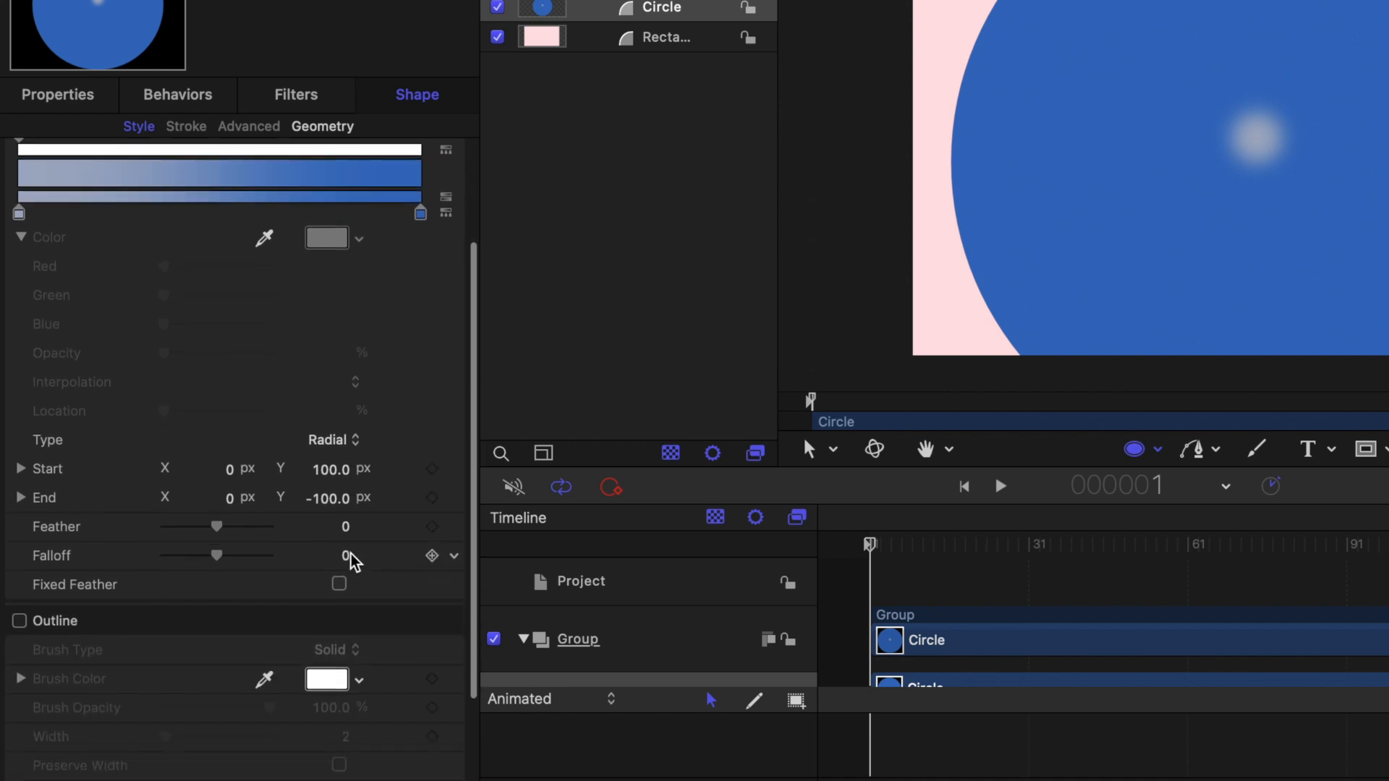
{"action": "left_click_drag", "start_coordinate": [327, 507], "coordinate": [117, 498]}
{"action": "left_click", "coordinate": [327, 499]}
{"action": "type", "text": "2000"}
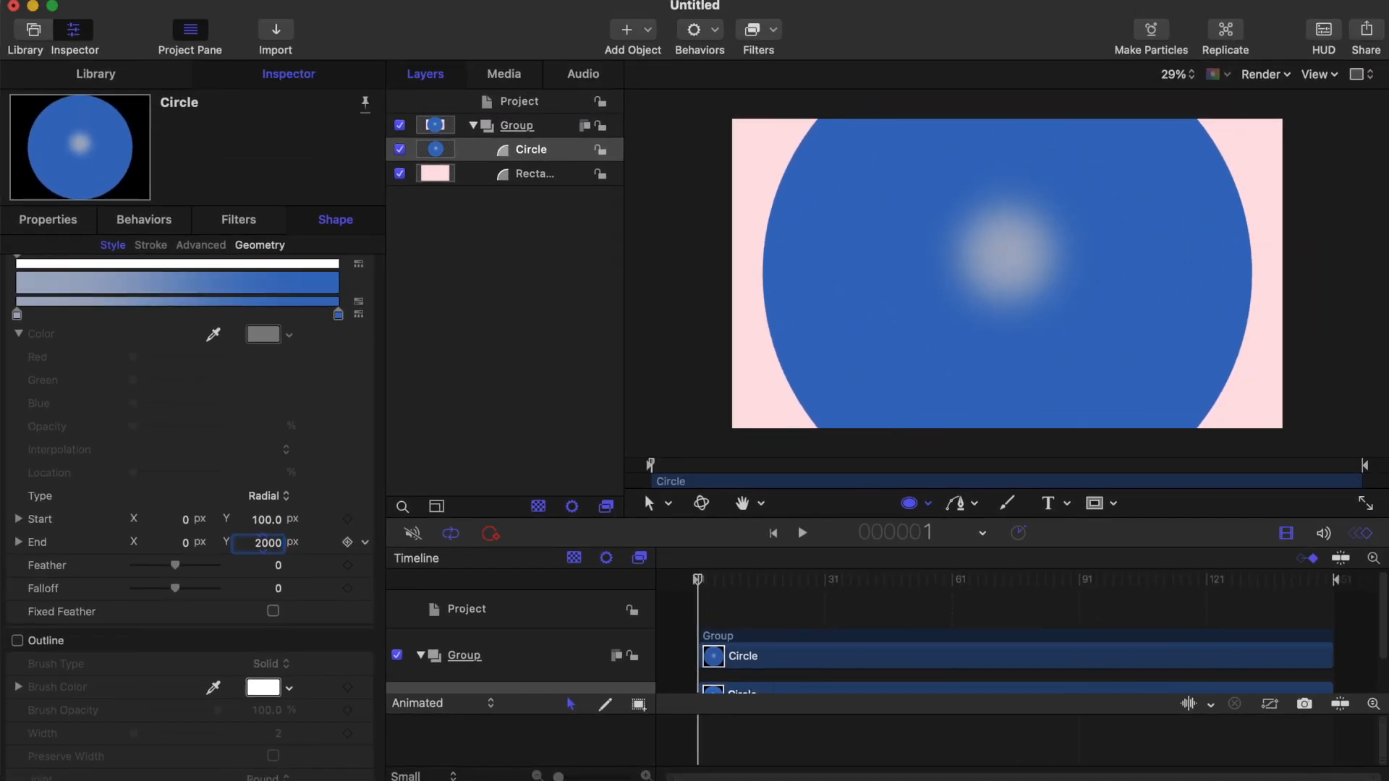
{"action": "key", "text": "Return"}
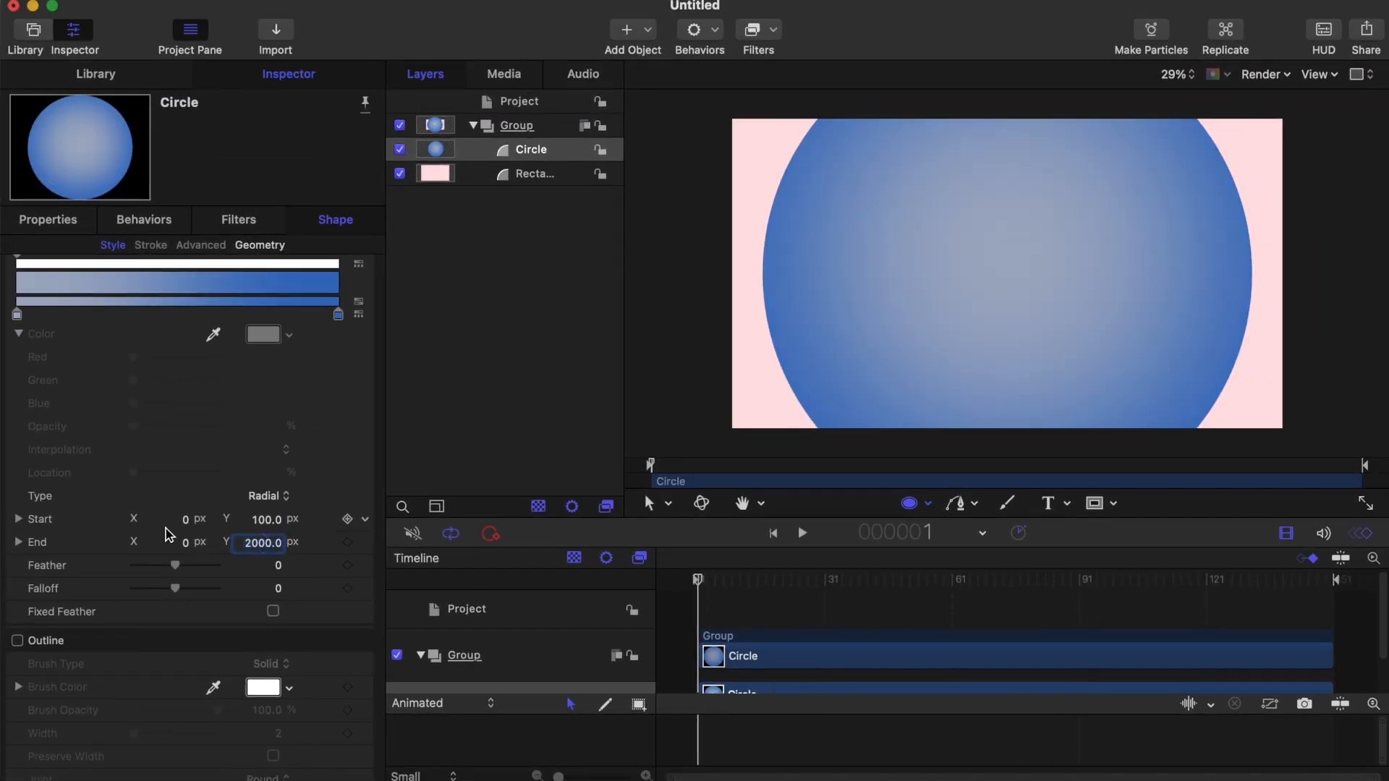
{"action": "left_click_drag", "start_coordinate": [260, 545], "coordinate": [256, 545]}
- Set the gradient's first color stop to the white Snow color
{"action": "left_click", "coordinate": [17, 315]}
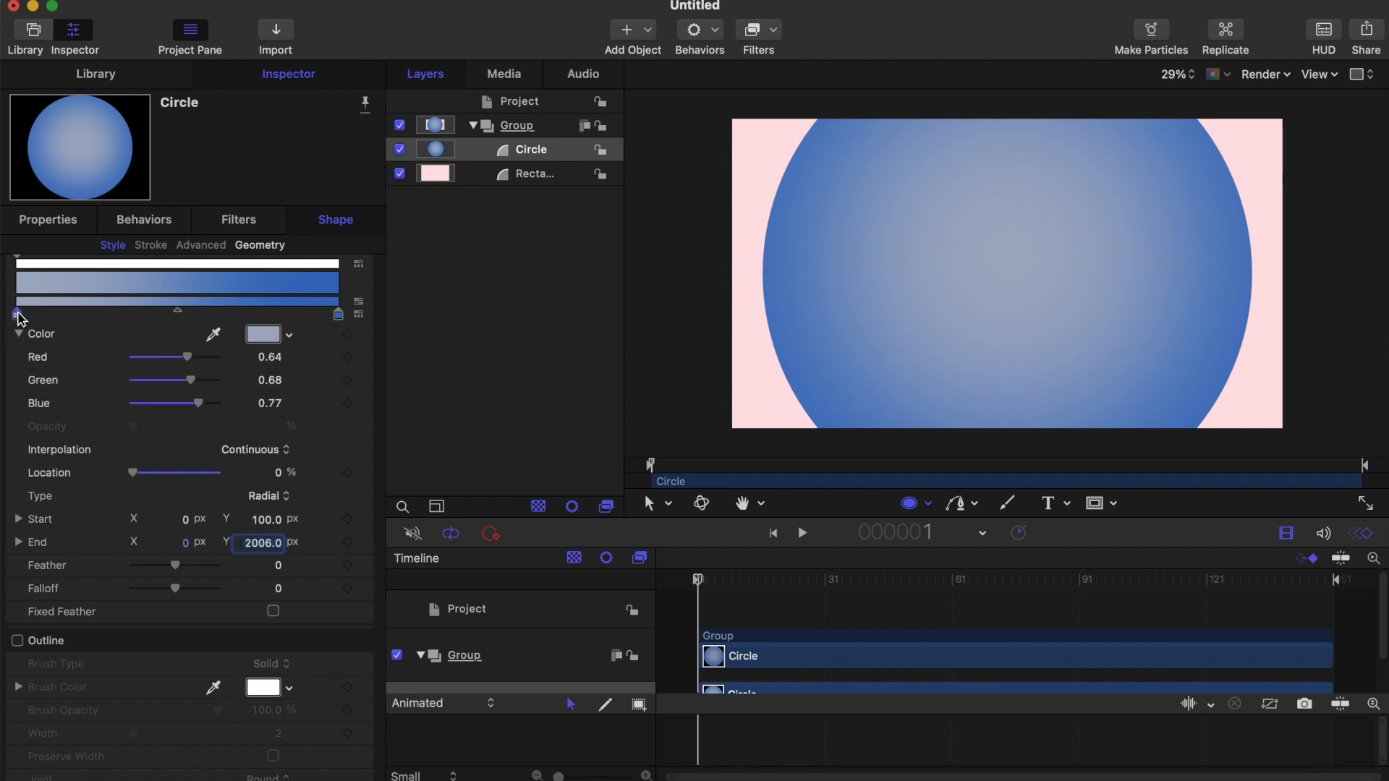
{"action": "left_click", "coordinate": [264, 335]}
{"action": "left_click", "coordinate": [140, 422]}
{"action": "left_click", "coordinate": [216, 484]}
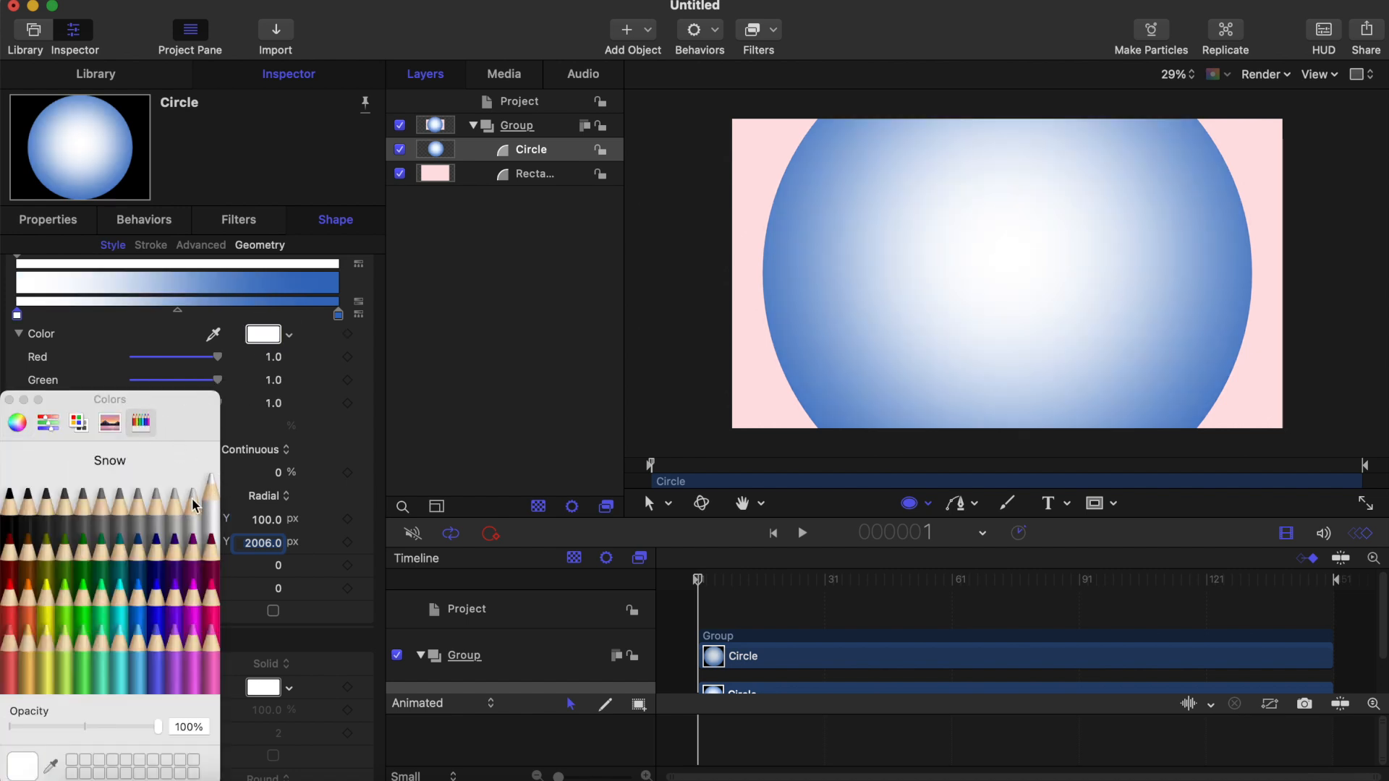
{"action": "left_click", "coordinate": [10, 400]}
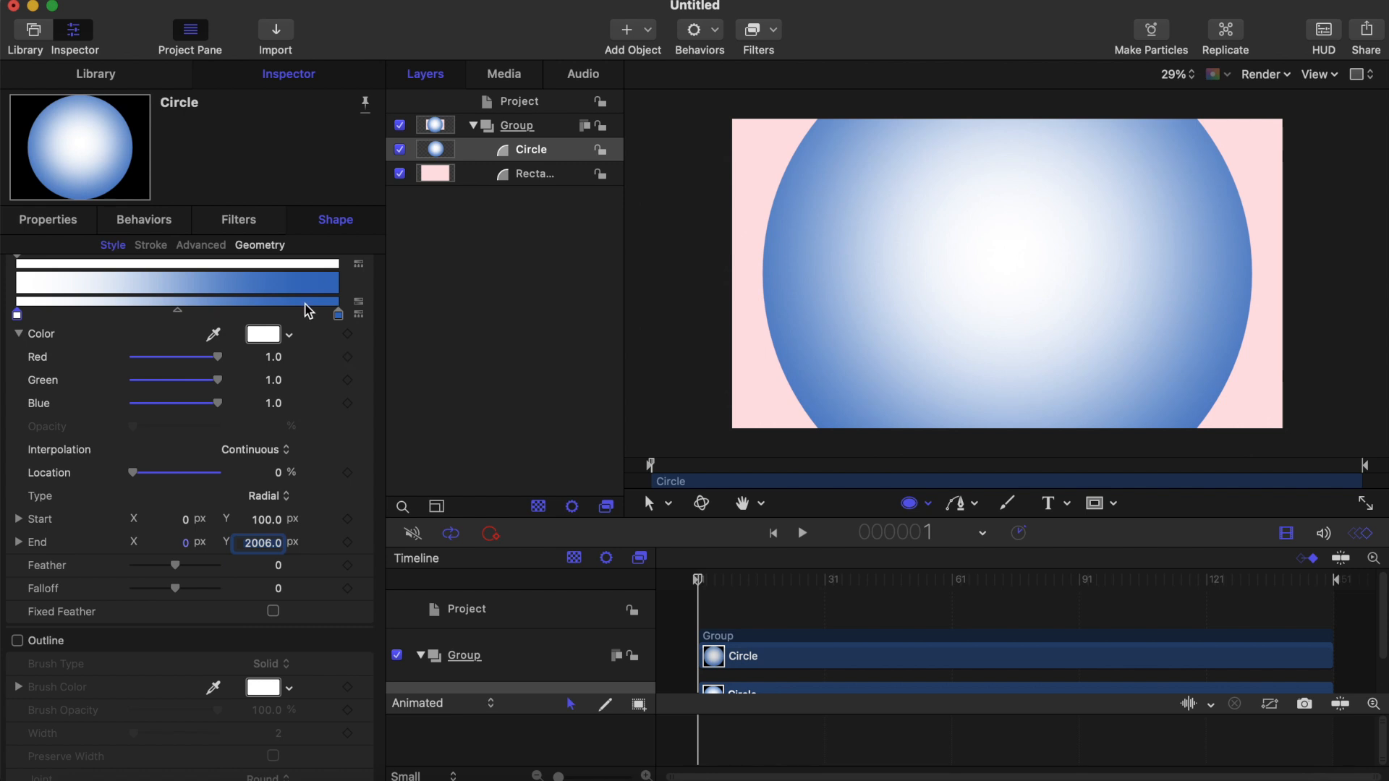
- Set the gradient's last color stop to a soft pink of about Red 0.9, Green 0.71, Blue 0.71
{"action": "left_click", "coordinate": [338, 315]}
{"action": "left_click", "coordinate": [264, 334]}
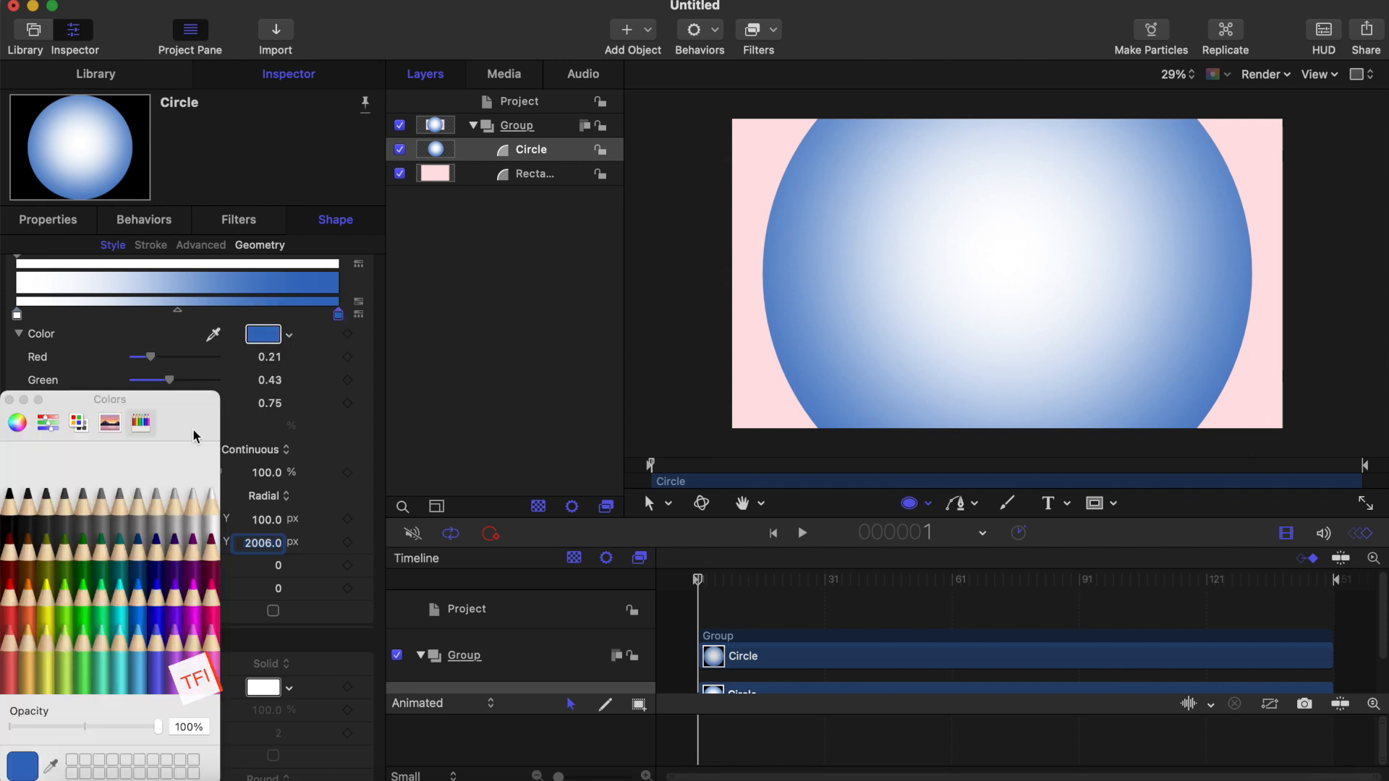
{"action": "left_click", "coordinate": [18, 424]}
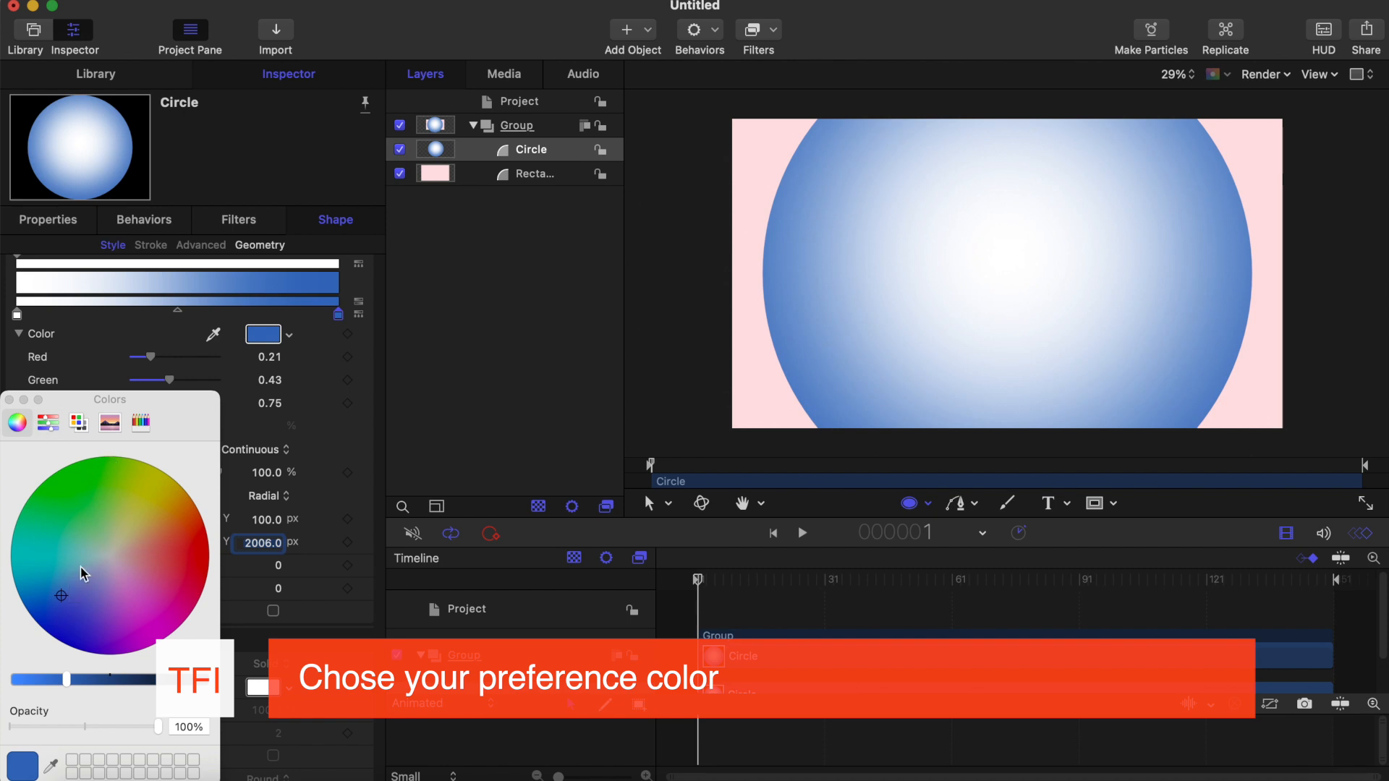
{"action": "left_click_drag", "start_coordinate": [64, 600], "coordinate": [126, 562]}
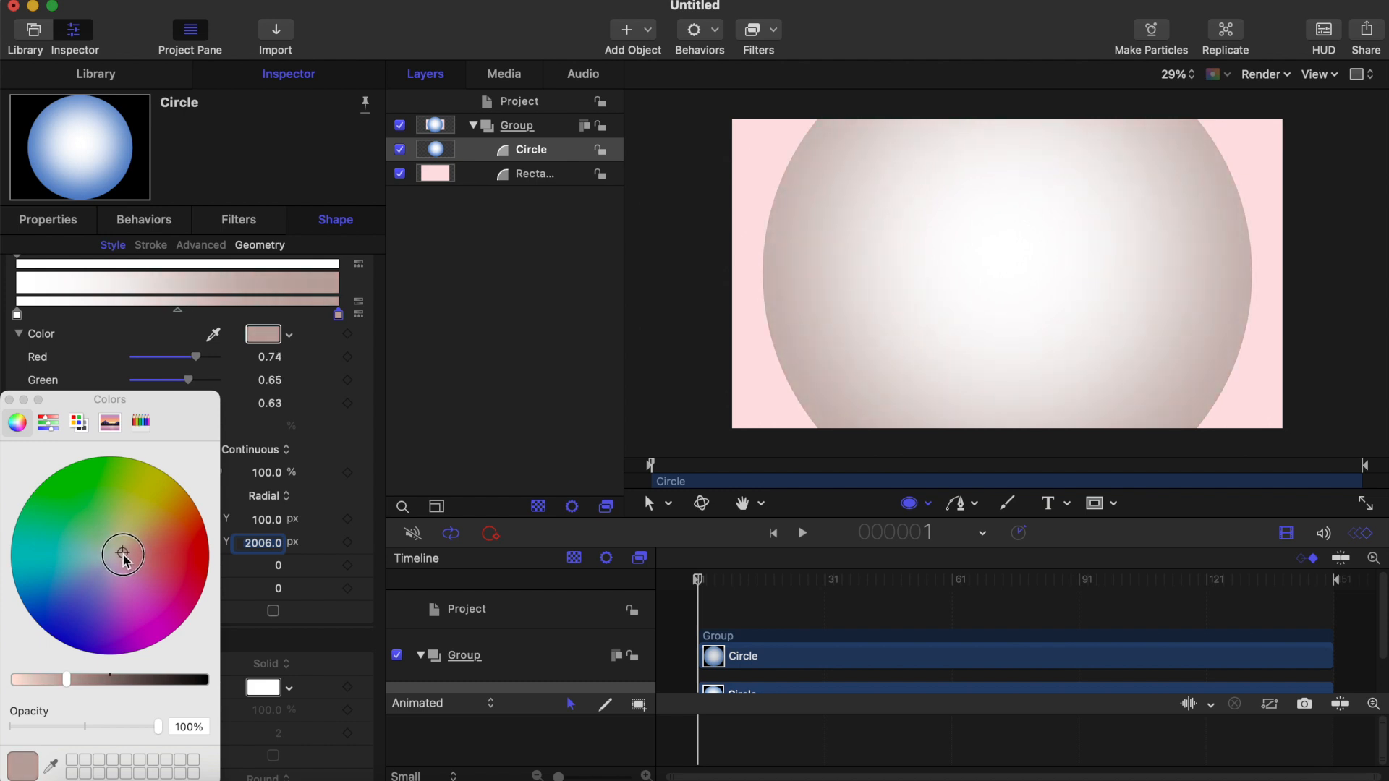
{"action": "left_click_drag", "start_coordinate": [65, 681], "coordinate": [39, 680]}
{"action": "left_click_drag", "start_coordinate": [124, 561], "coordinate": [131, 564]}
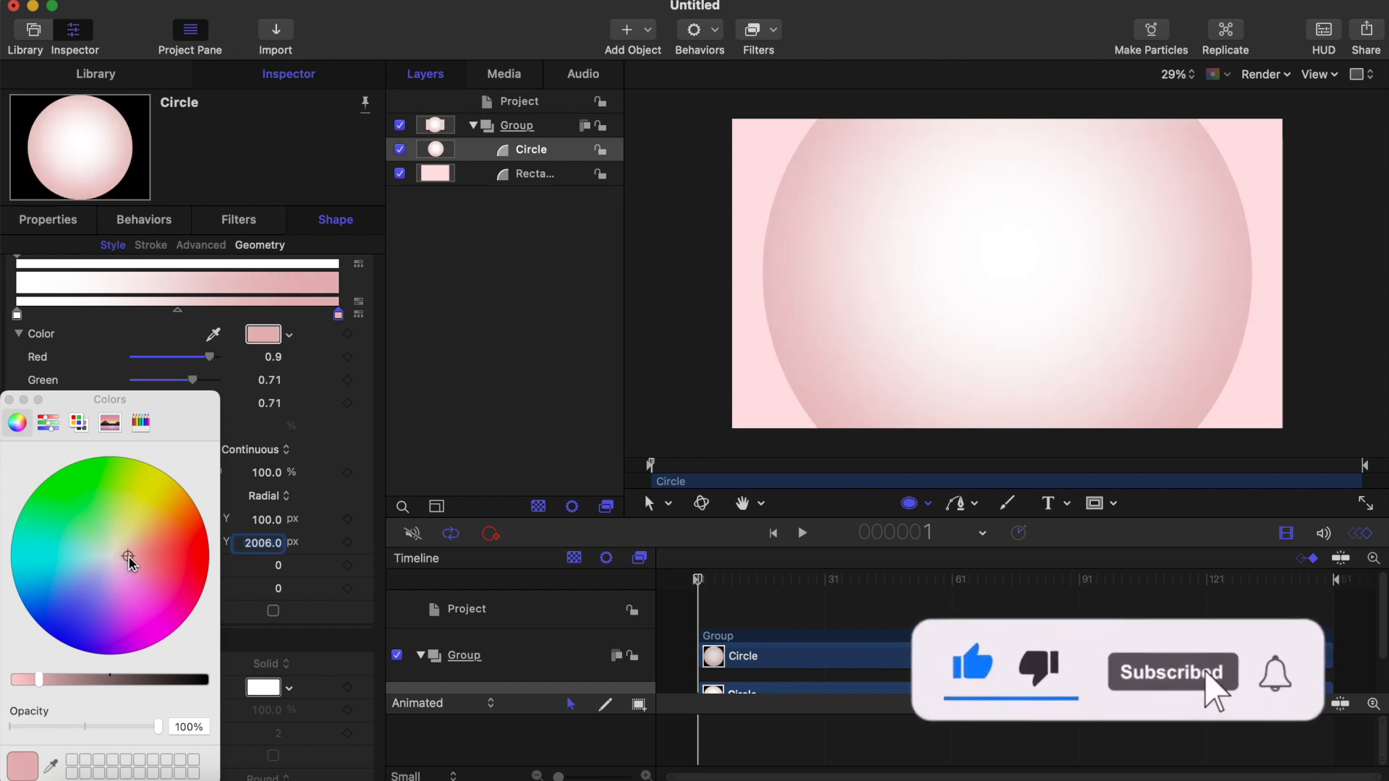
{"action": "left_click", "coordinate": [9, 399]}
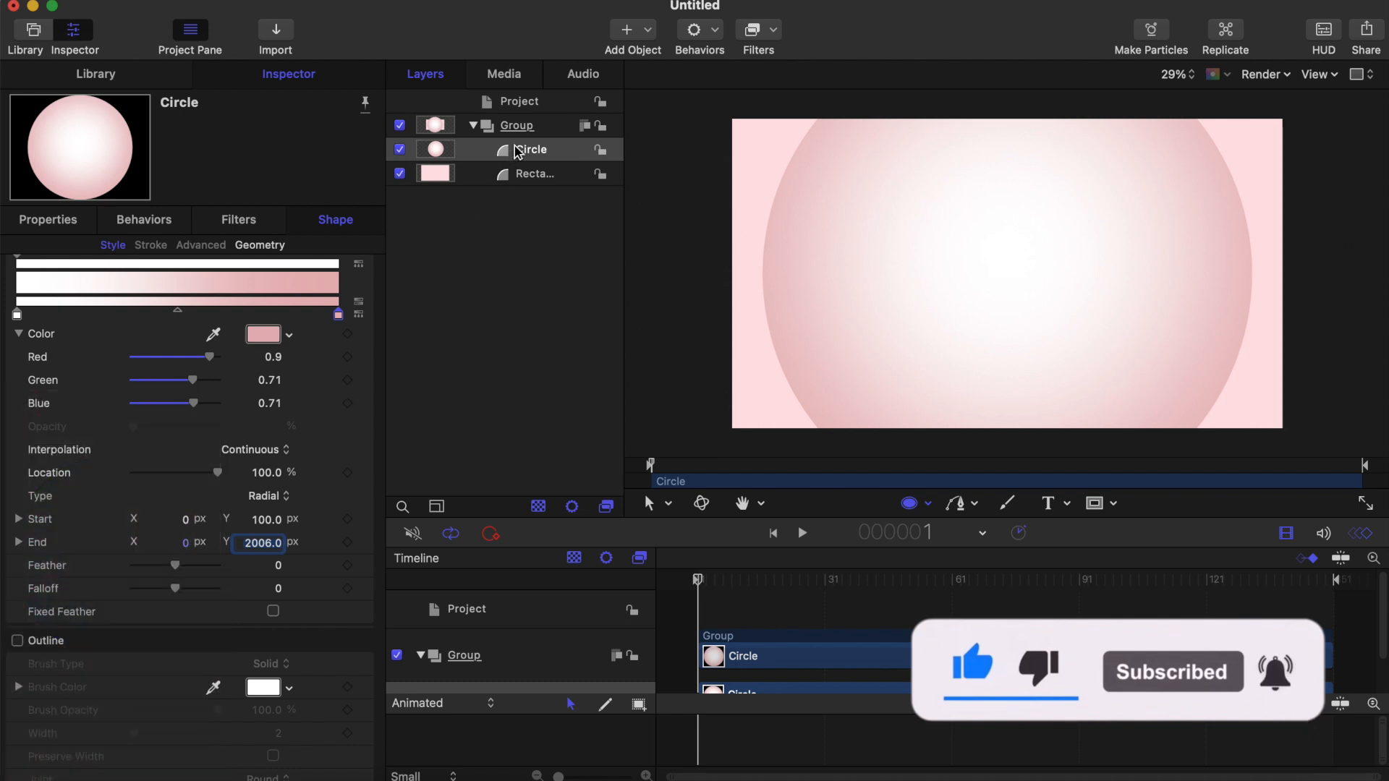
- Duplicate the gradient circle three times in the group
{"action": "key", "text": "super+d"}
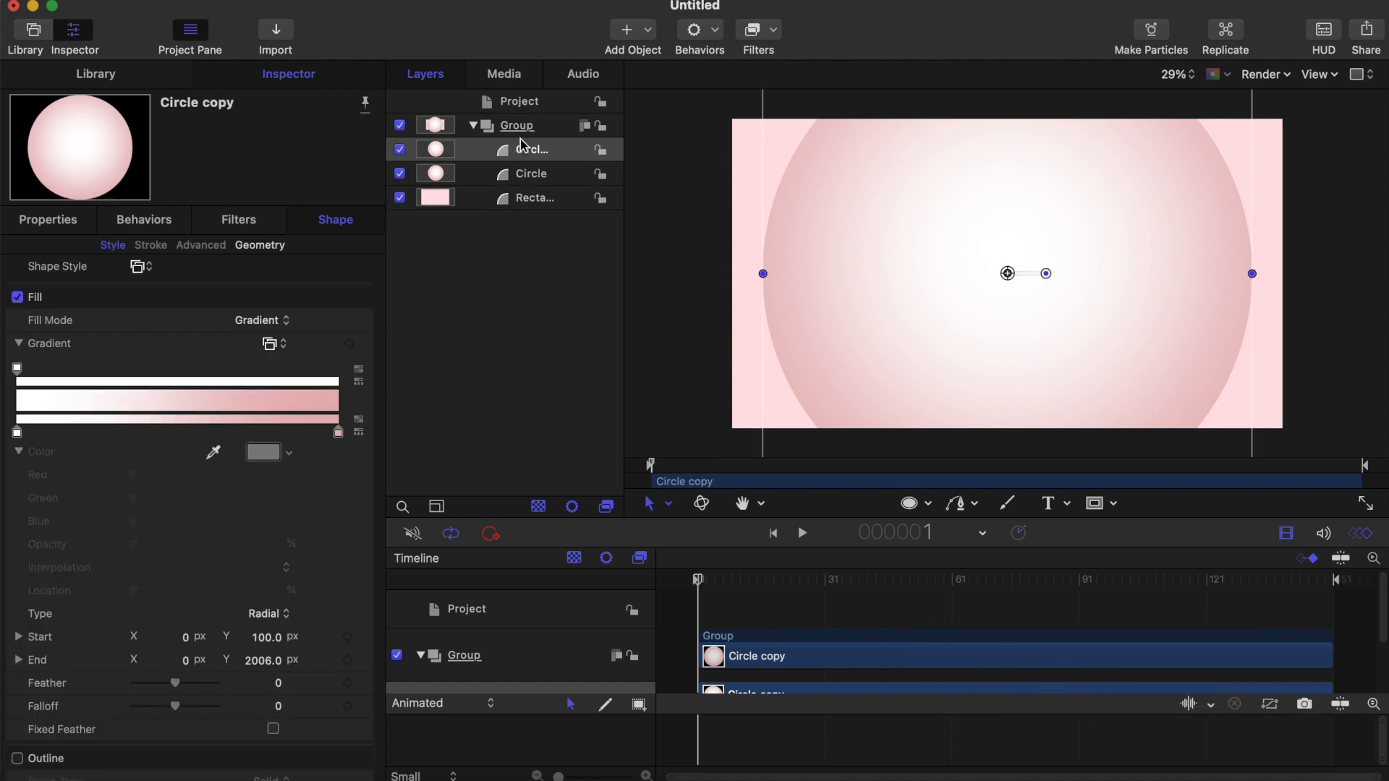
{"action": "left_click", "coordinate": [521, 176]}
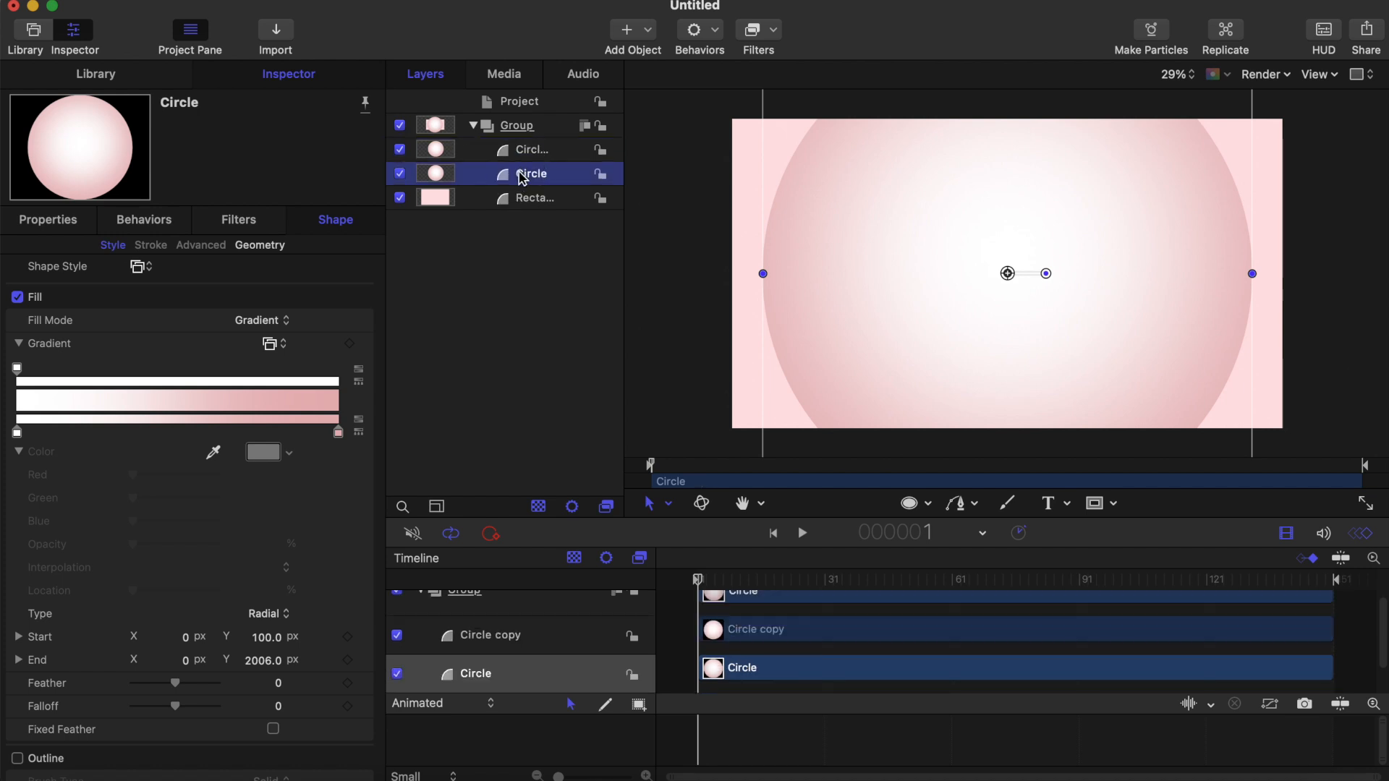
{"action": "left_click", "coordinate": [532, 175]}
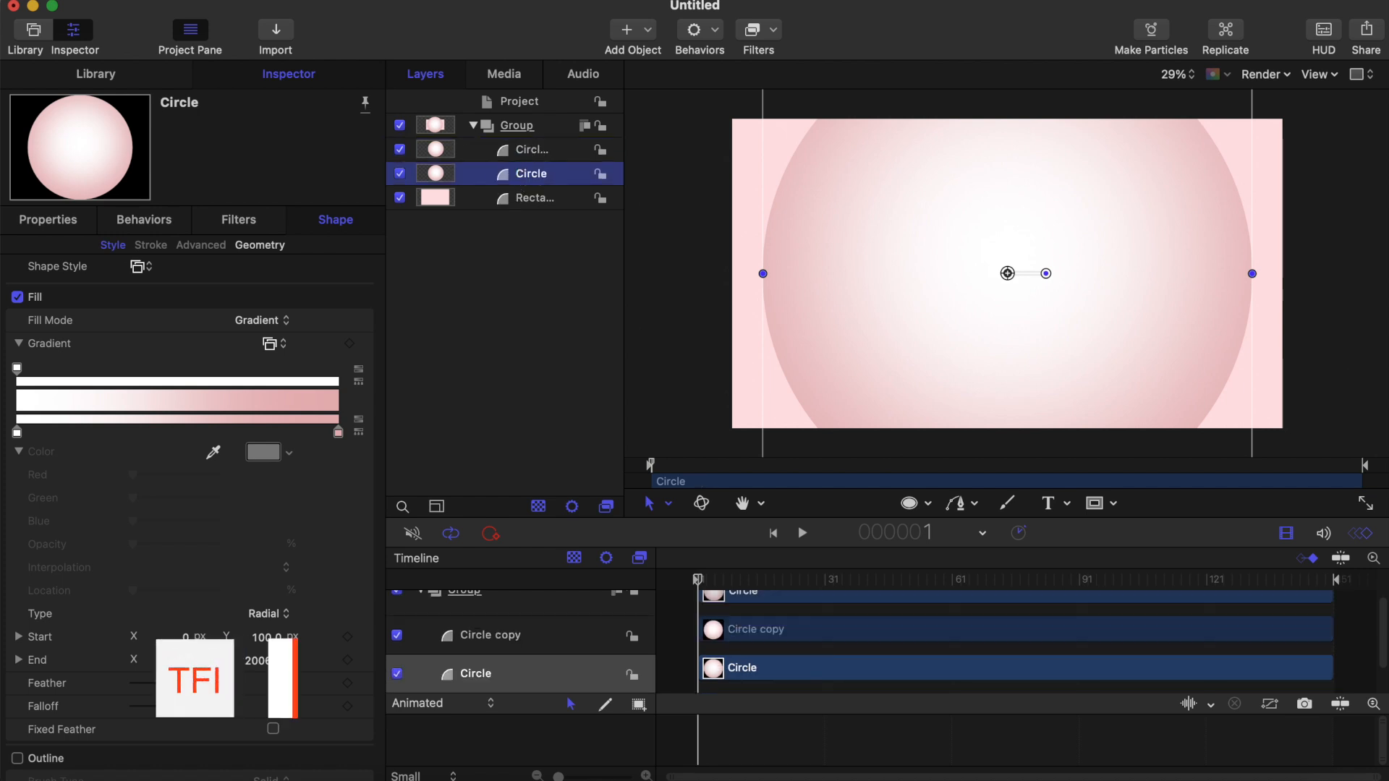
{"action": "left_click", "coordinate": [533, 151]}
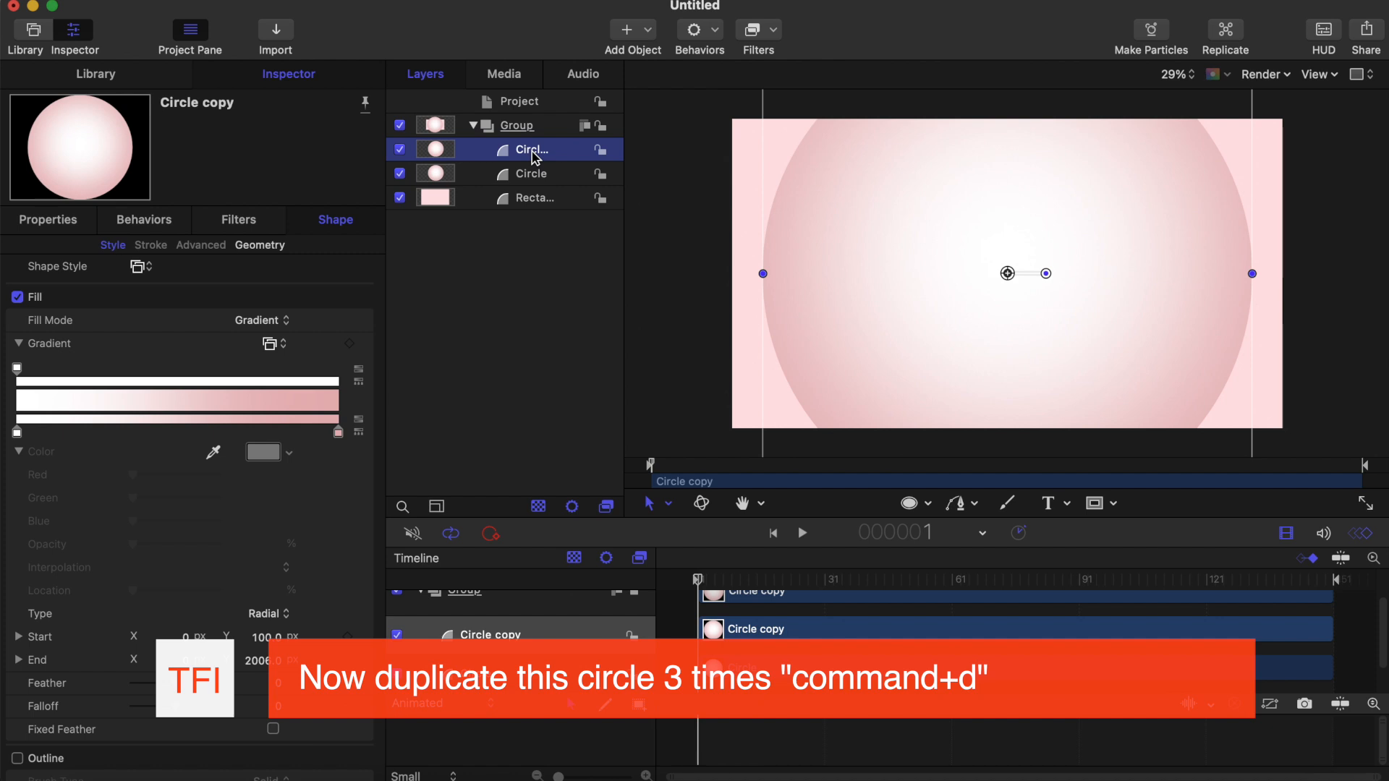
{"action": "key", "text": "super+d"}
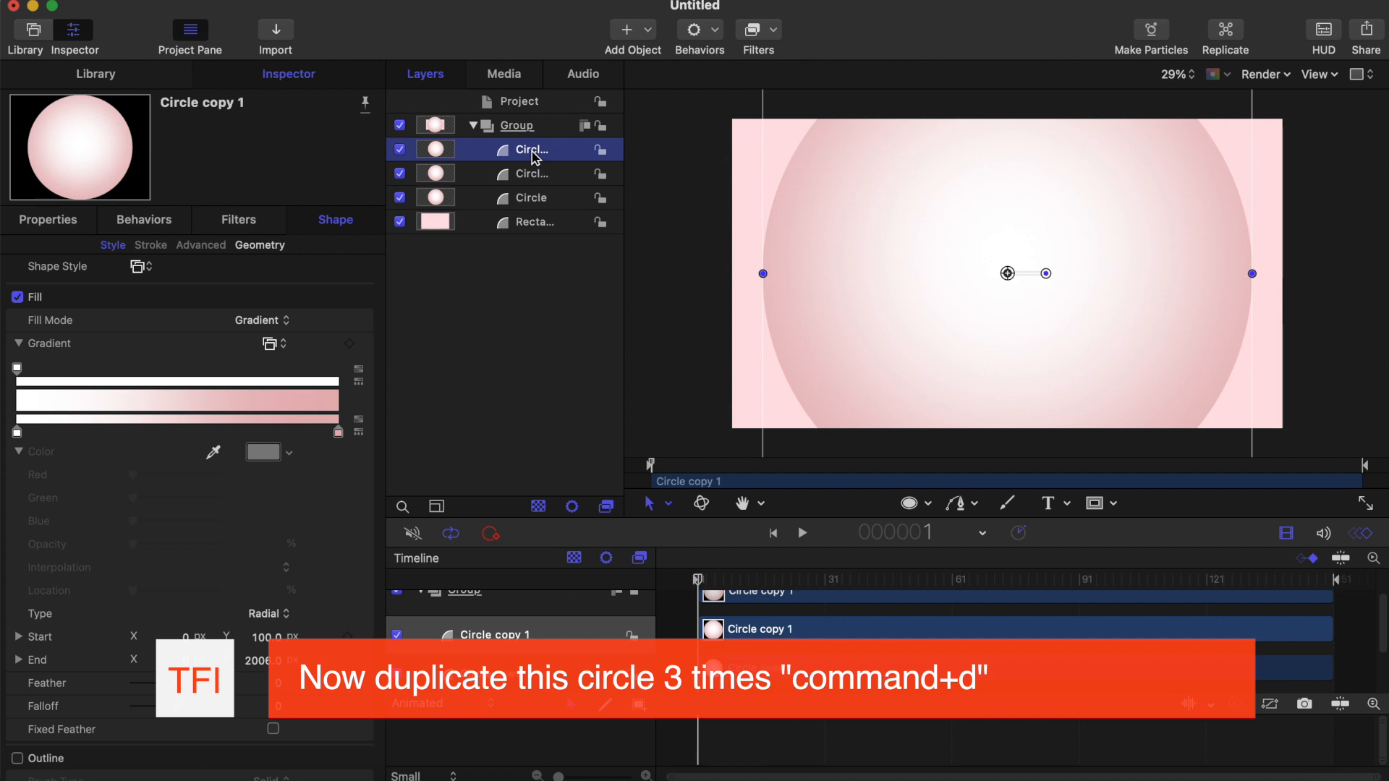
{"action": "key", "text": "super+d"}
- Rename the topmost circle layer as 1 and the circle layer directly below it as 2
{"action": "double_click", "coordinate": [523, 151]}
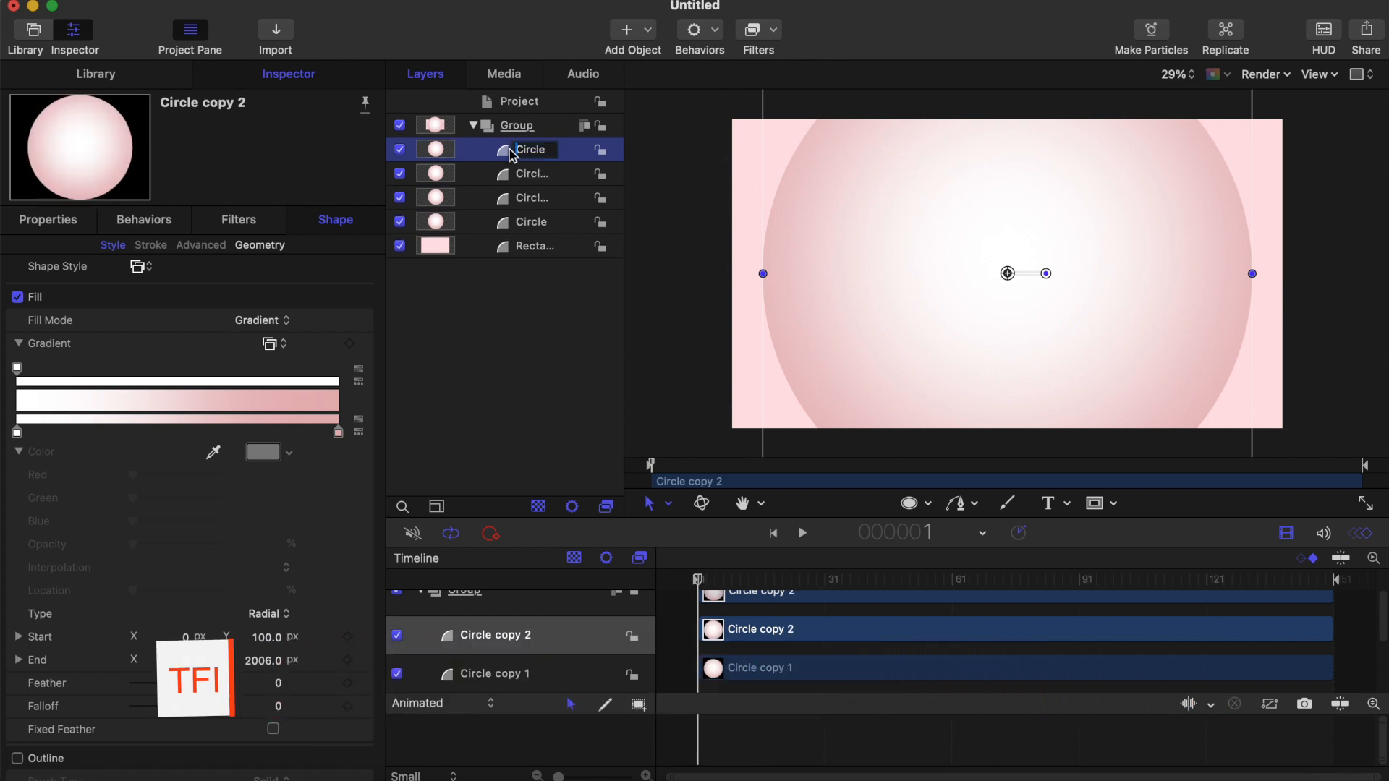
{"action": "key", "text": "BackSpace"}
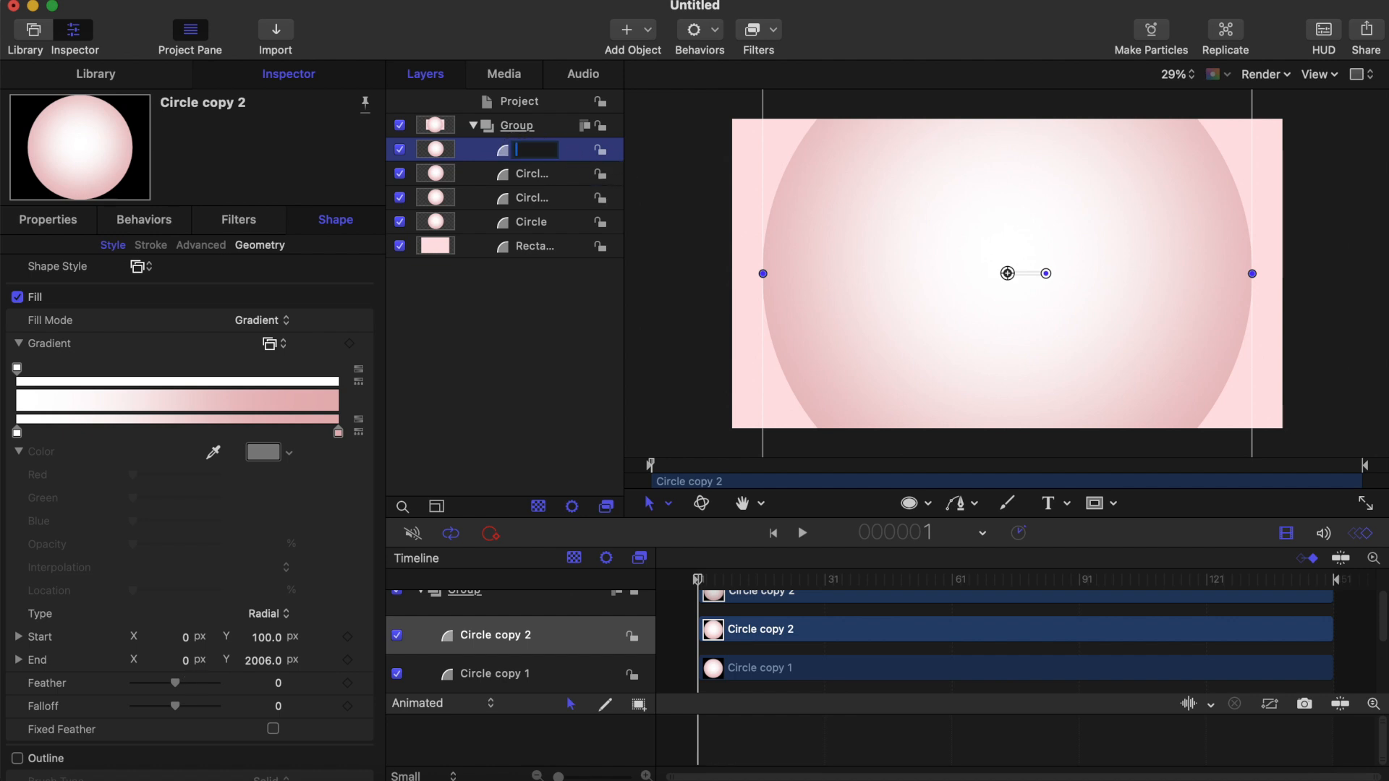
{"action": "key", "text": "Return"}
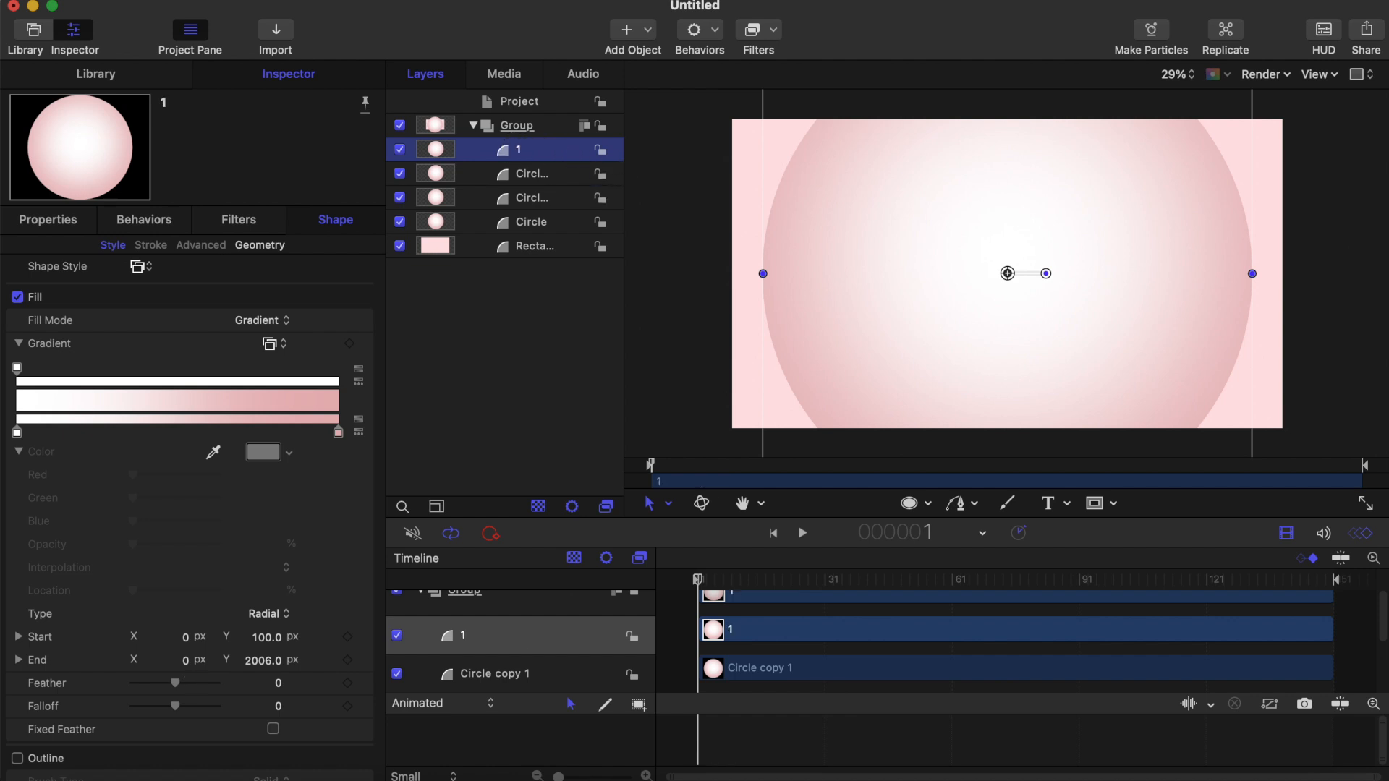
{"action": "left_click", "coordinate": [526, 175]}
{"action": "double_click", "coordinate": [518, 175]}
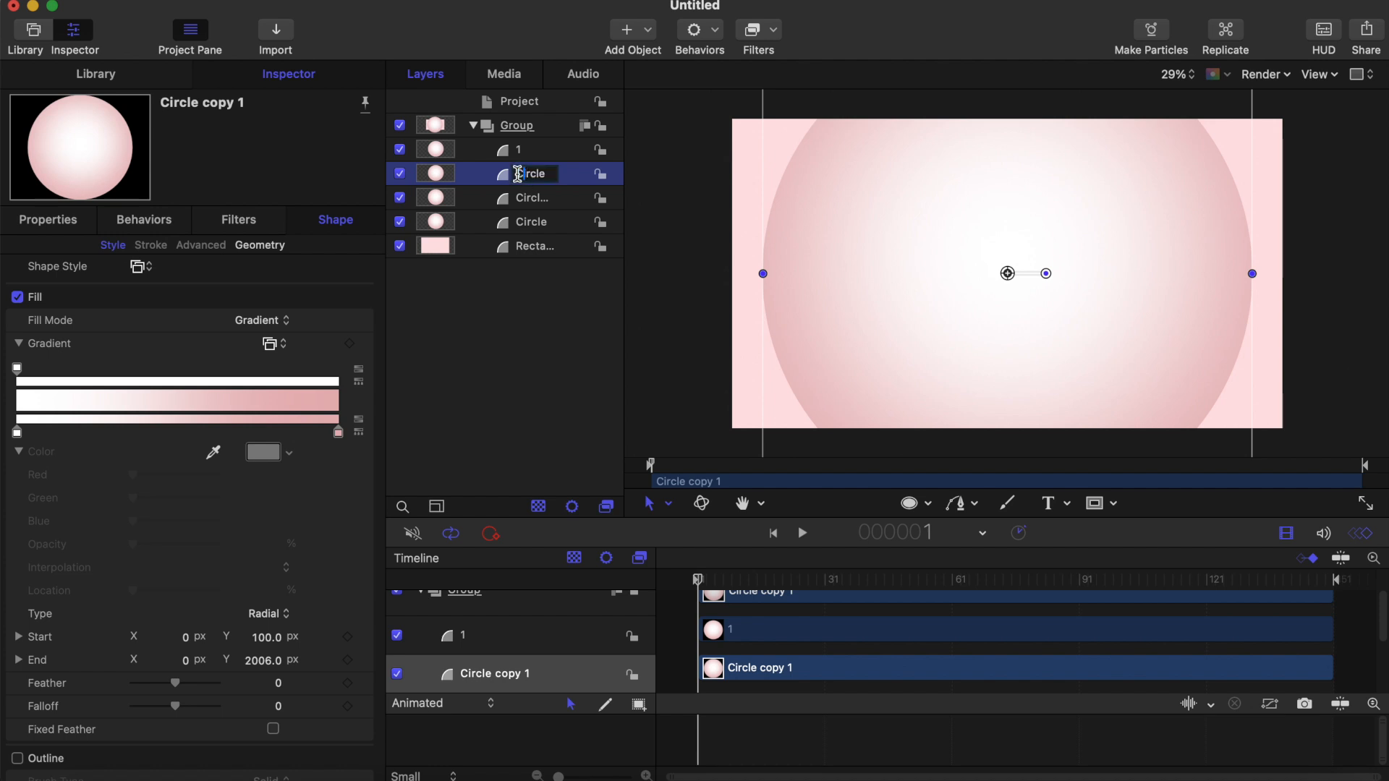
{"action": "left_click_drag", "start_coordinate": [518, 175], "coordinate": [620, 239]}
{"action": "type", "text": "2"}
{"action": "key", "text": "Return"}
- Rename the third circle layer as 3 and the lowest circle layer as 4
{"action": "double_click", "coordinate": [527, 198]}
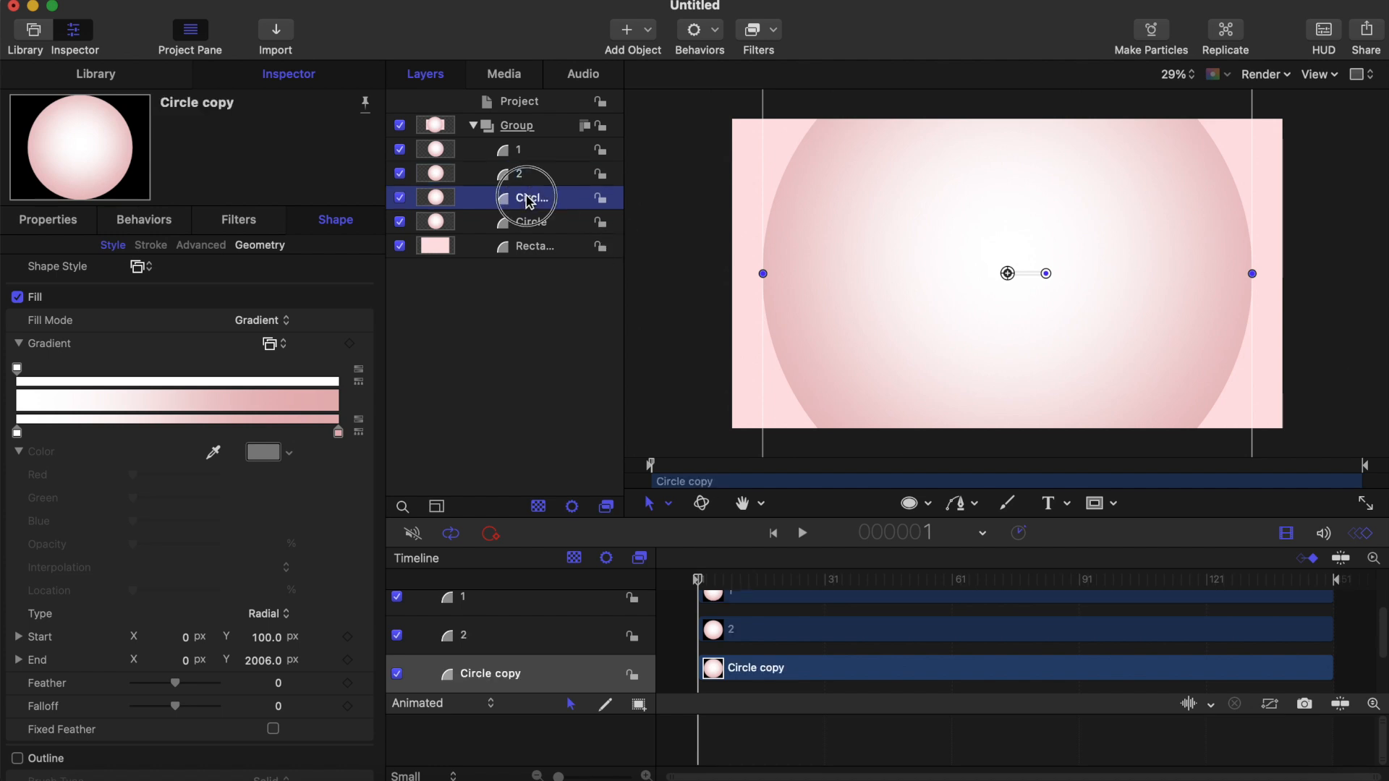
{"action": "left_click_drag", "start_coordinate": [516, 199], "coordinate": [639, 271]}
{"action": "type", "text": "3"}
{"action": "key", "text": "Return"}
{"action": "left_click", "coordinate": [531, 226]}
{"action": "double_click", "coordinate": [530, 224]}
{"action": "left_click_drag", "start_coordinate": [527, 224], "coordinate": [612, 262]}
{"action": "type", "text": "4"}
{"action": "key", "text": "Return"}
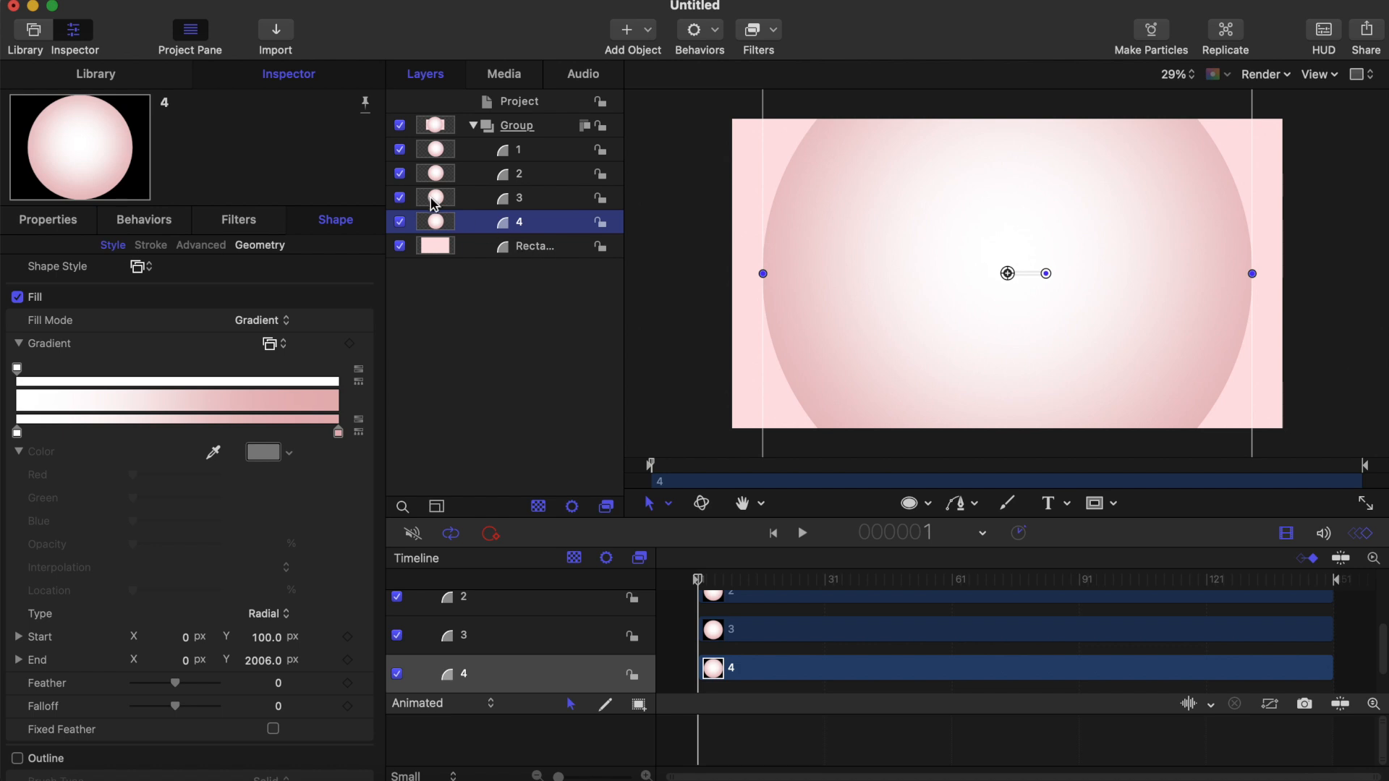
- Hide circles 1 and 2 and reduce circle 3's scale to 105%
{"action": "left_click", "coordinate": [402, 175]}
{"action": "left_click", "coordinate": [514, 197]}
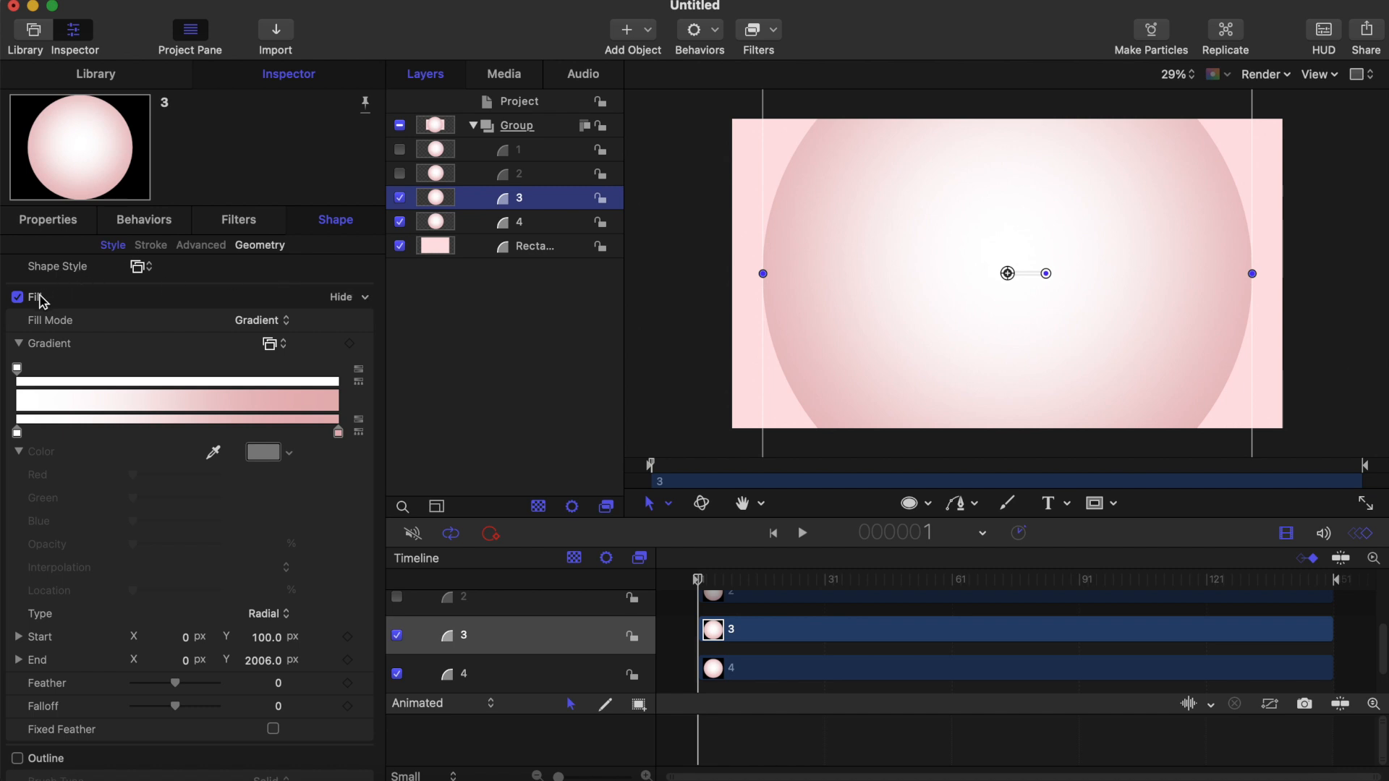
{"action": "left_click", "coordinate": [35, 228]}
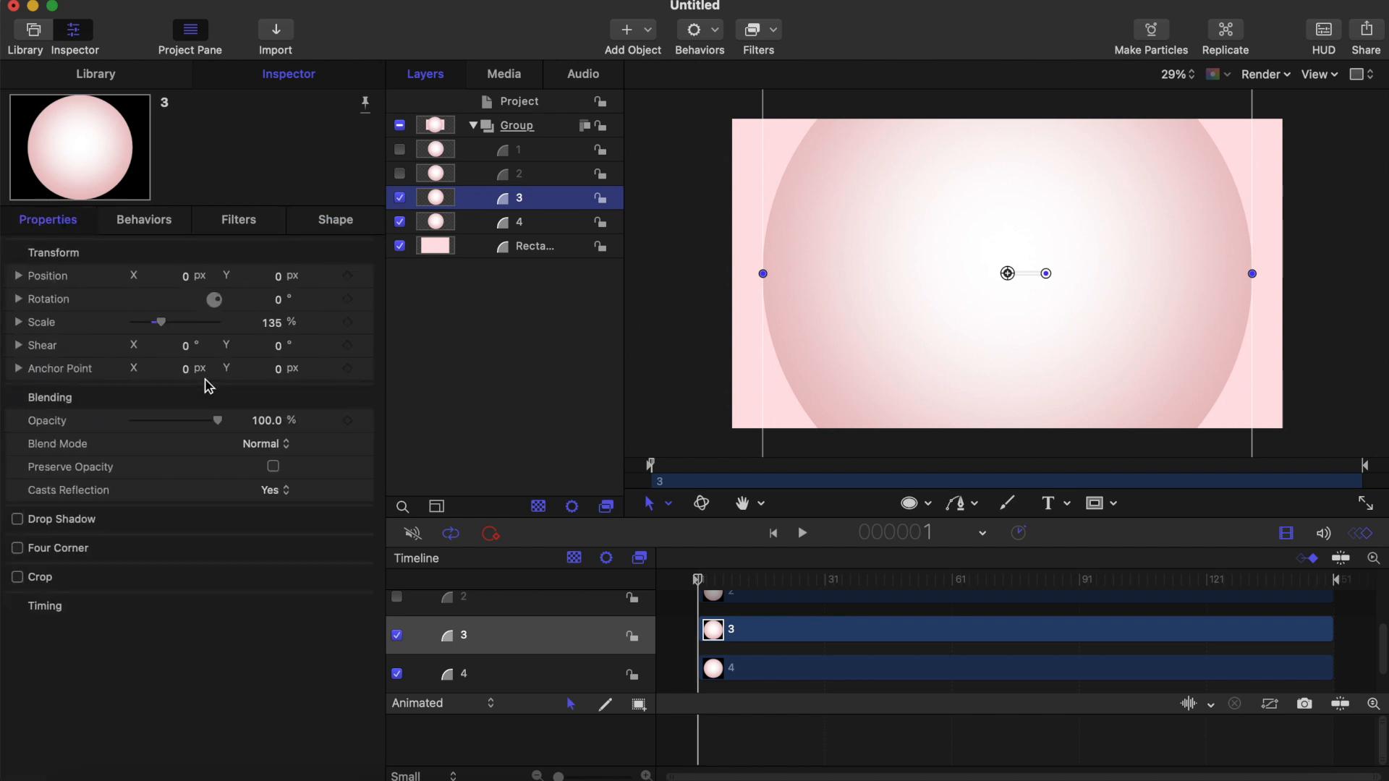
{"action": "left_click", "coordinate": [273, 325]}
{"action": "left_click_drag", "start_coordinate": [275, 332], "coordinate": [271, 323]}
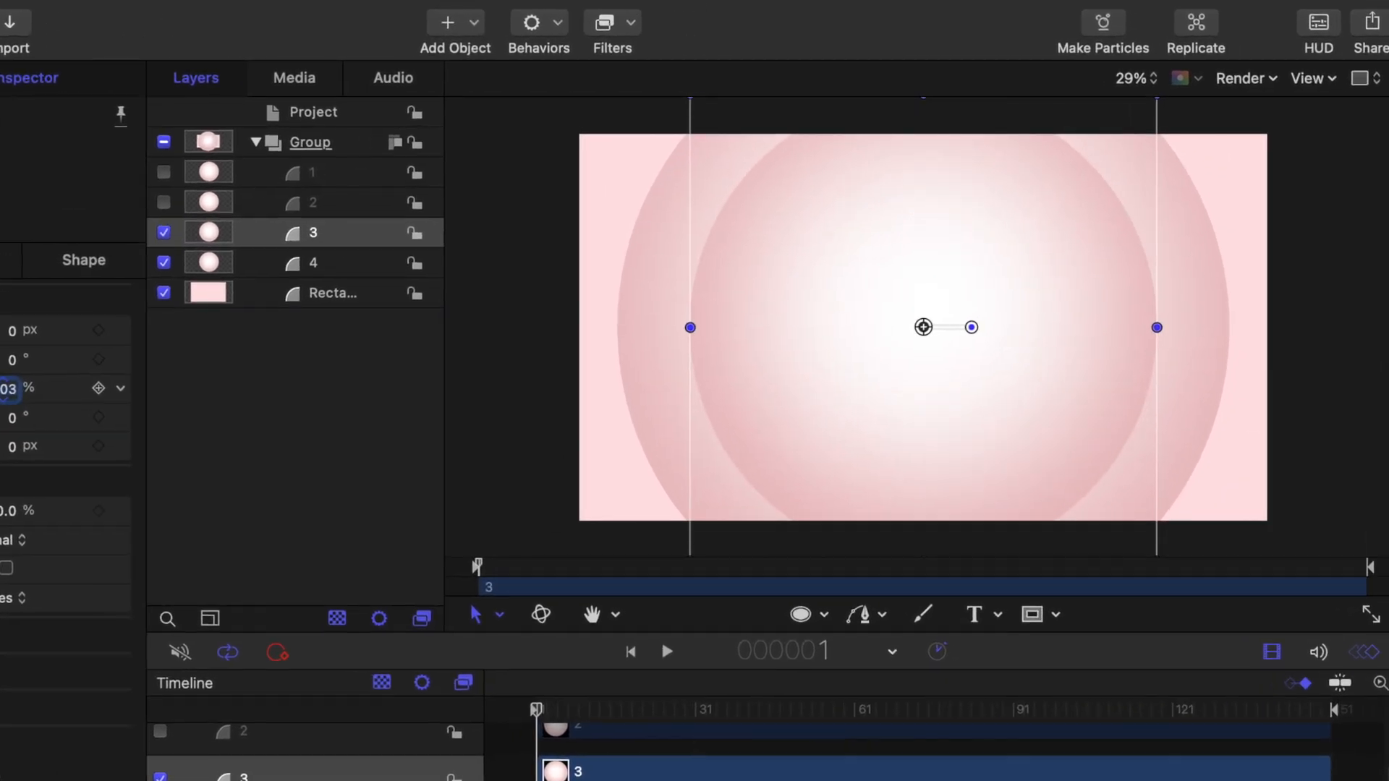
{"action": "left_click_drag", "start_coordinate": [7, 389], "coordinate": [7, 389]}
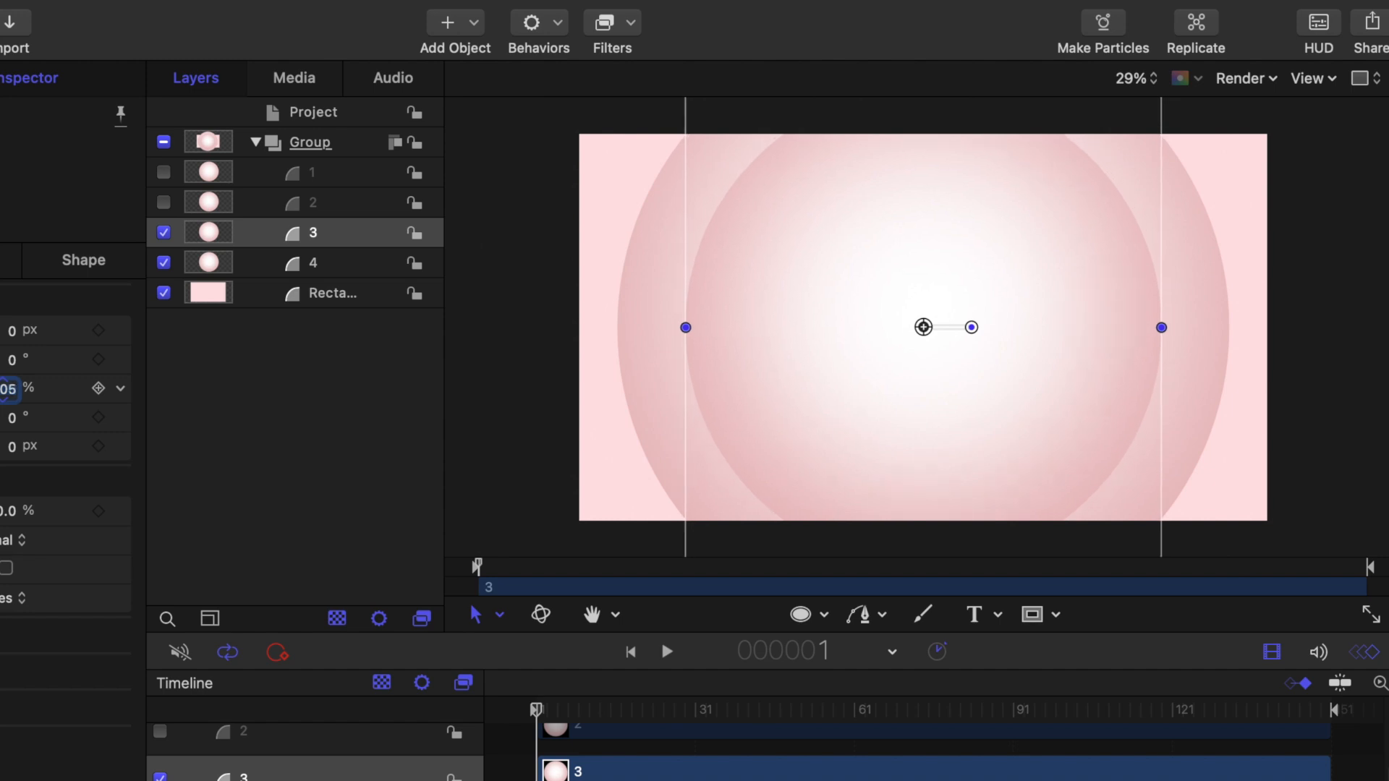
{"action": "left_click_drag", "start_coordinate": [6, 390], "coordinate": [7, 389]}
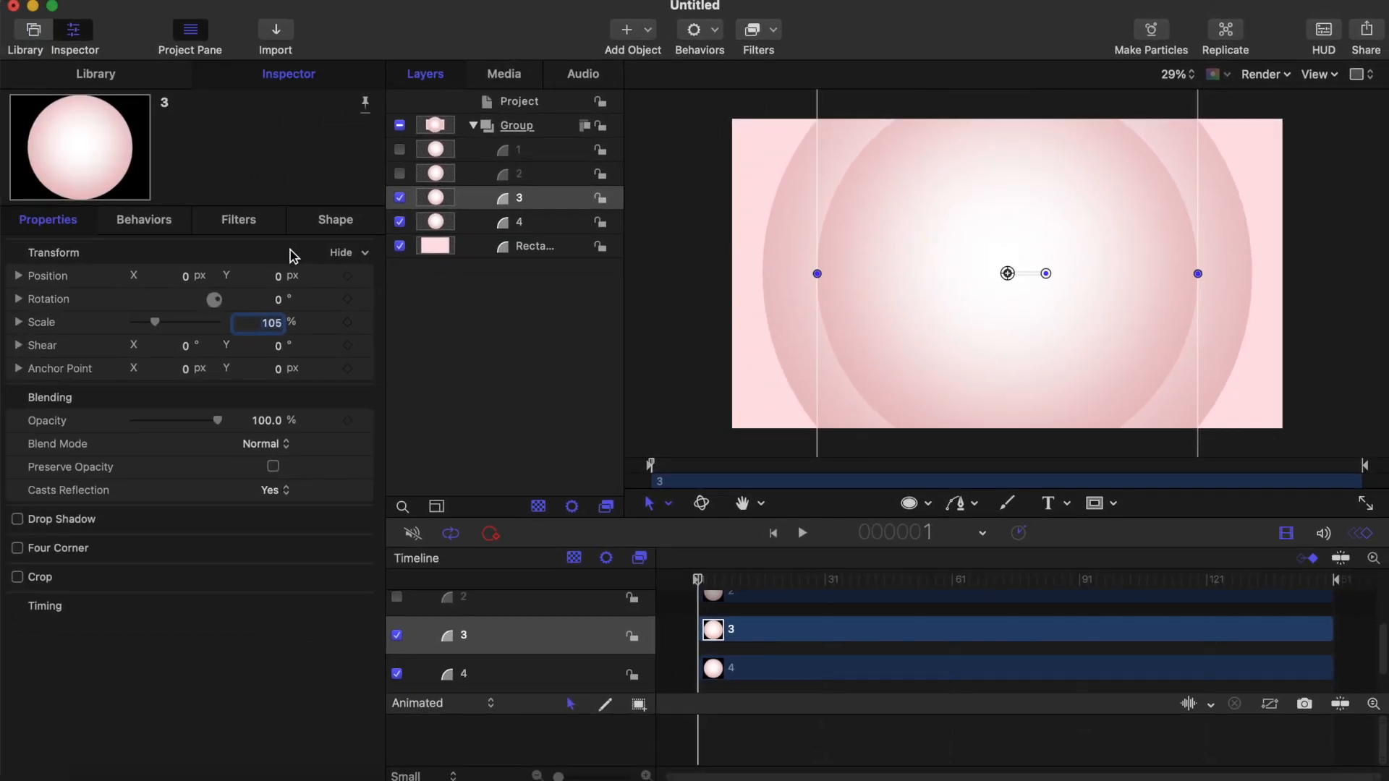
- Set circle 3's last gradient color stop to a pink of about Red 0.93, Green 0.48, Blue 0.65
{"action": "left_click", "coordinate": [333, 220]}
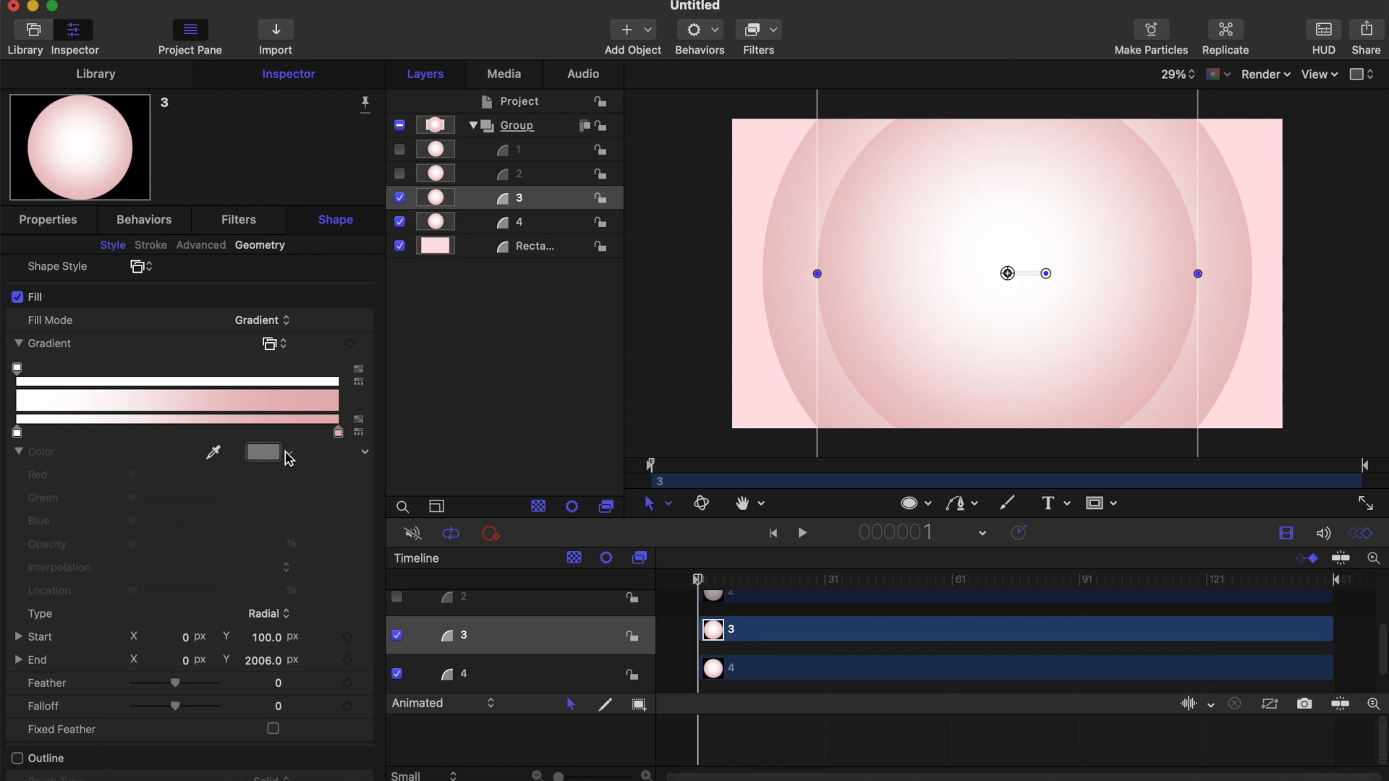
{"action": "left_click", "coordinate": [338, 433]}
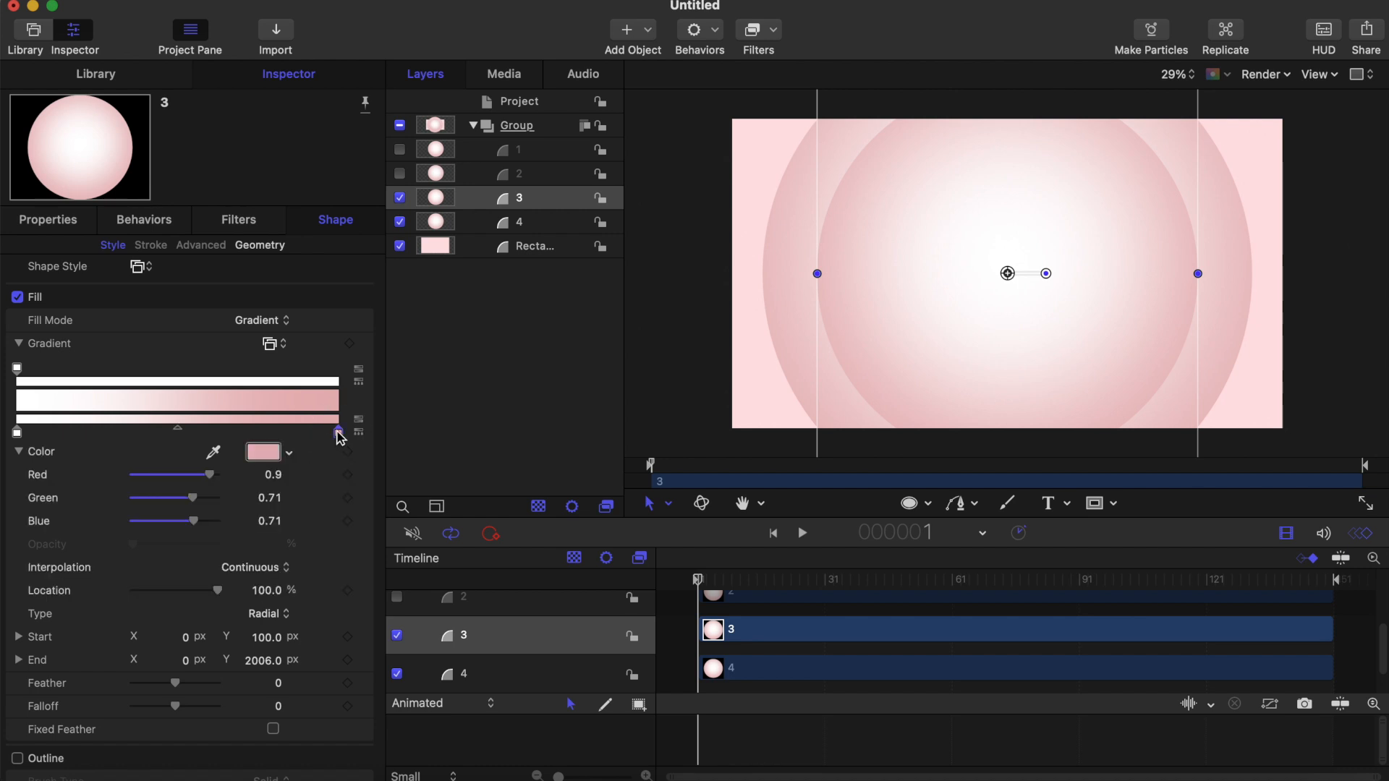
{"action": "left_click", "coordinate": [263, 452]}
{"action": "left_click_drag", "start_coordinate": [128, 557], "coordinate": [149, 576]}
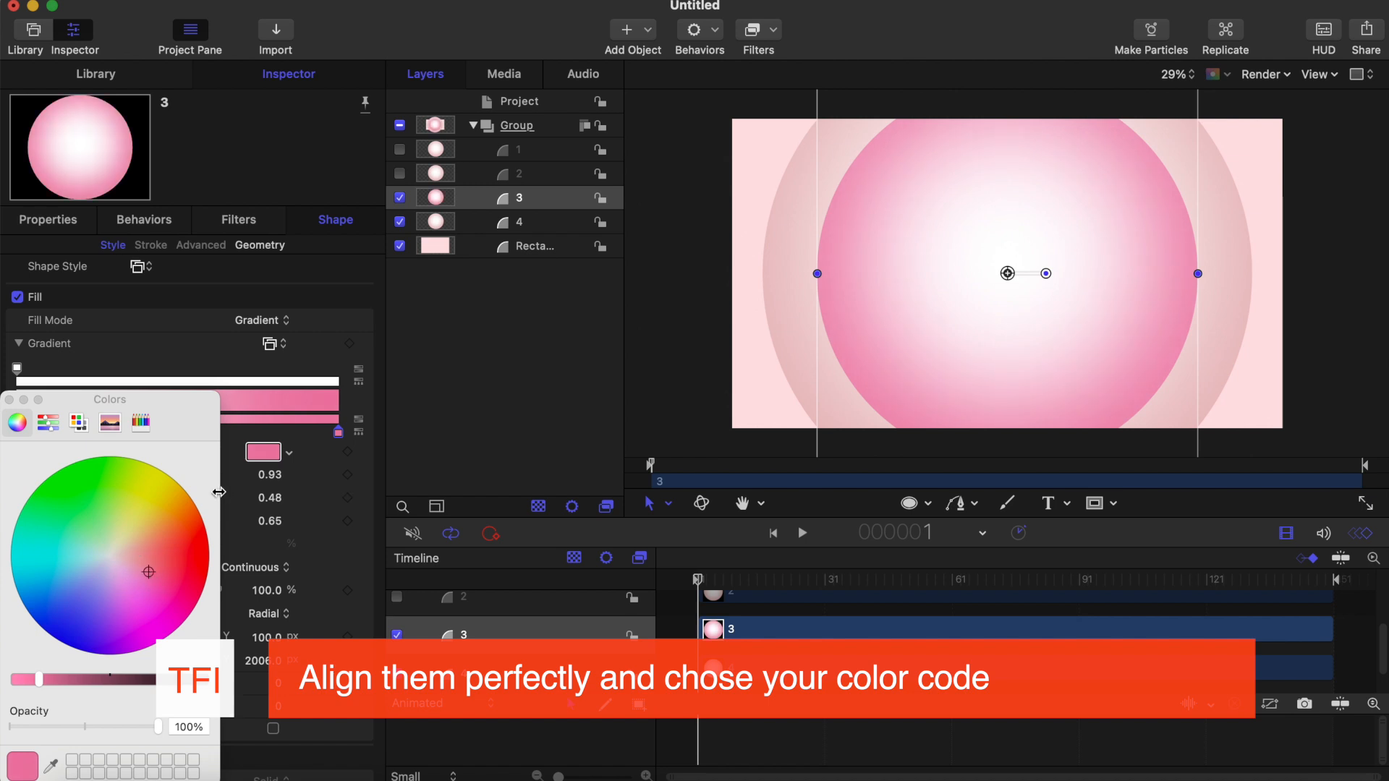
{"action": "left_click", "coordinate": [9, 400]}
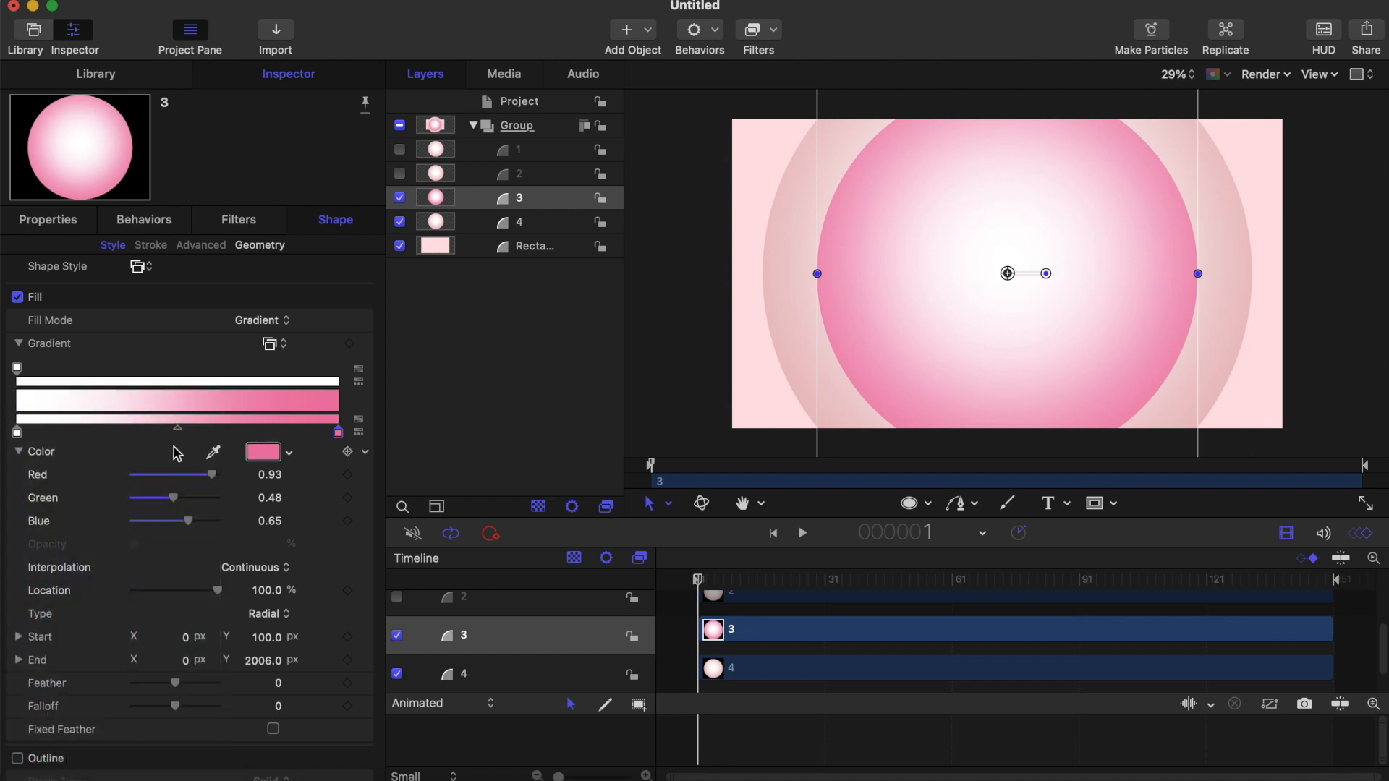
- Set circle 3's first gradient color stop to an off-white of about Red 0.98, Green 1.0, Blue 0.95
{"action": "left_click", "coordinate": [18, 433]}
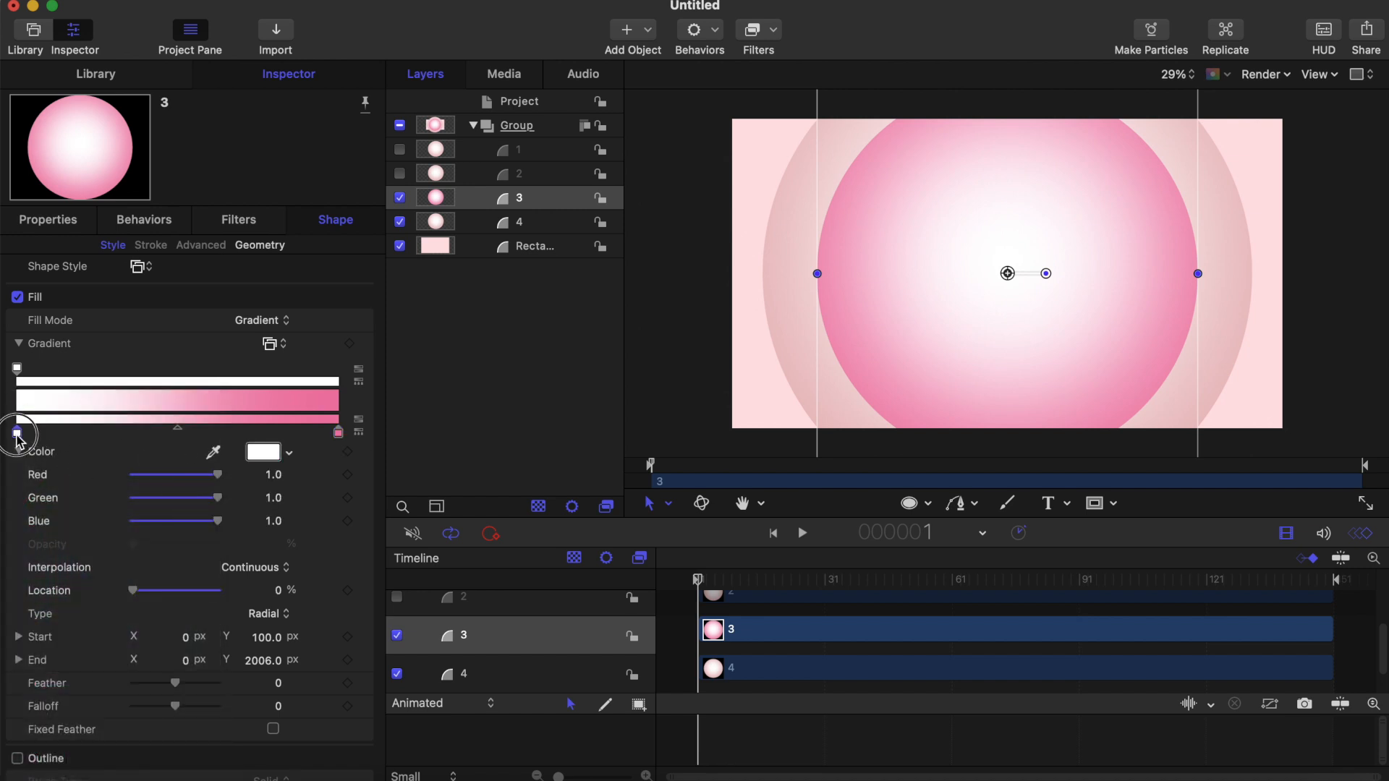
{"action": "left_click", "coordinate": [263, 453]}
{"action": "left_click", "coordinate": [110, 552]}
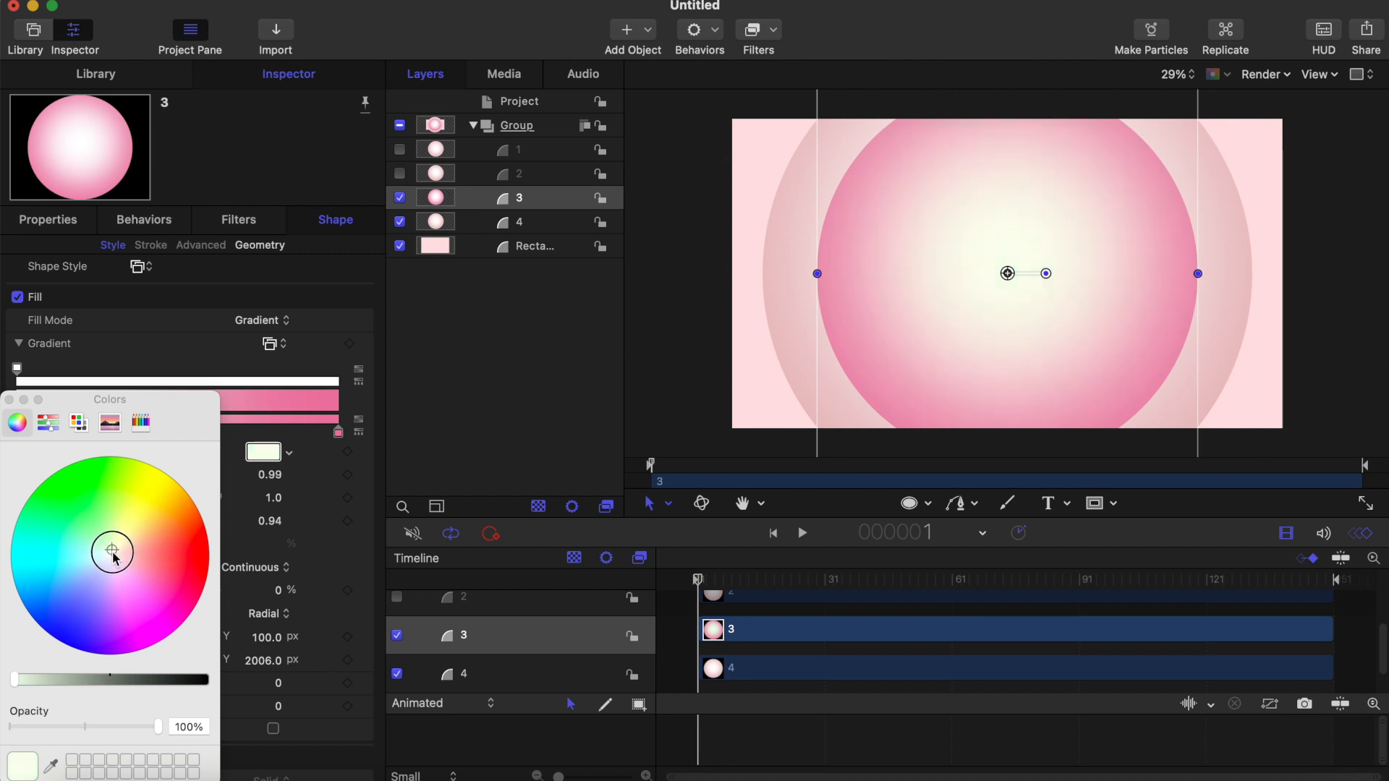
{"action": "left_click", "coordinate": [9, 400]}
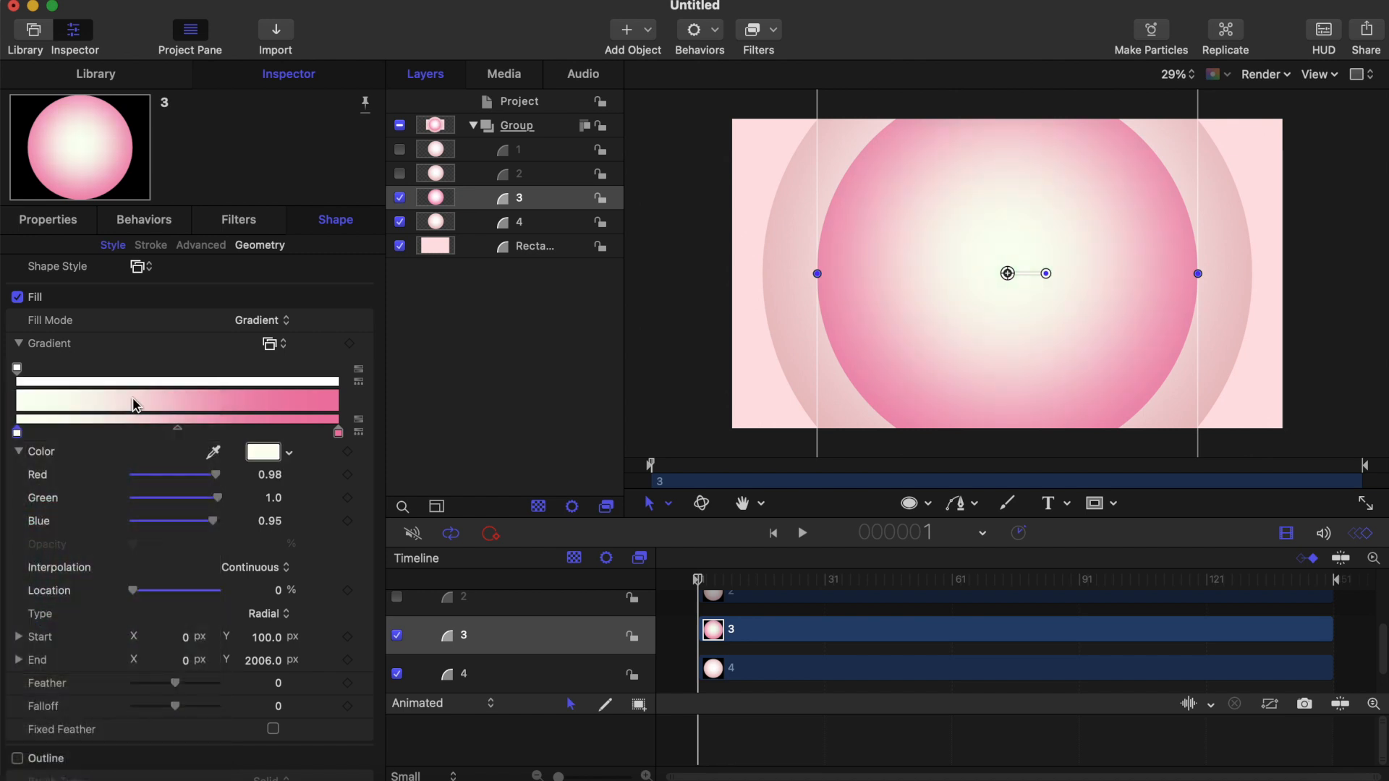
- Set circle 3's last gradient color stop to a coral red of about Red 0.93, Green 0.42, Blue 0.45
{"action": "left_click", "coordinate": [338, 433]}
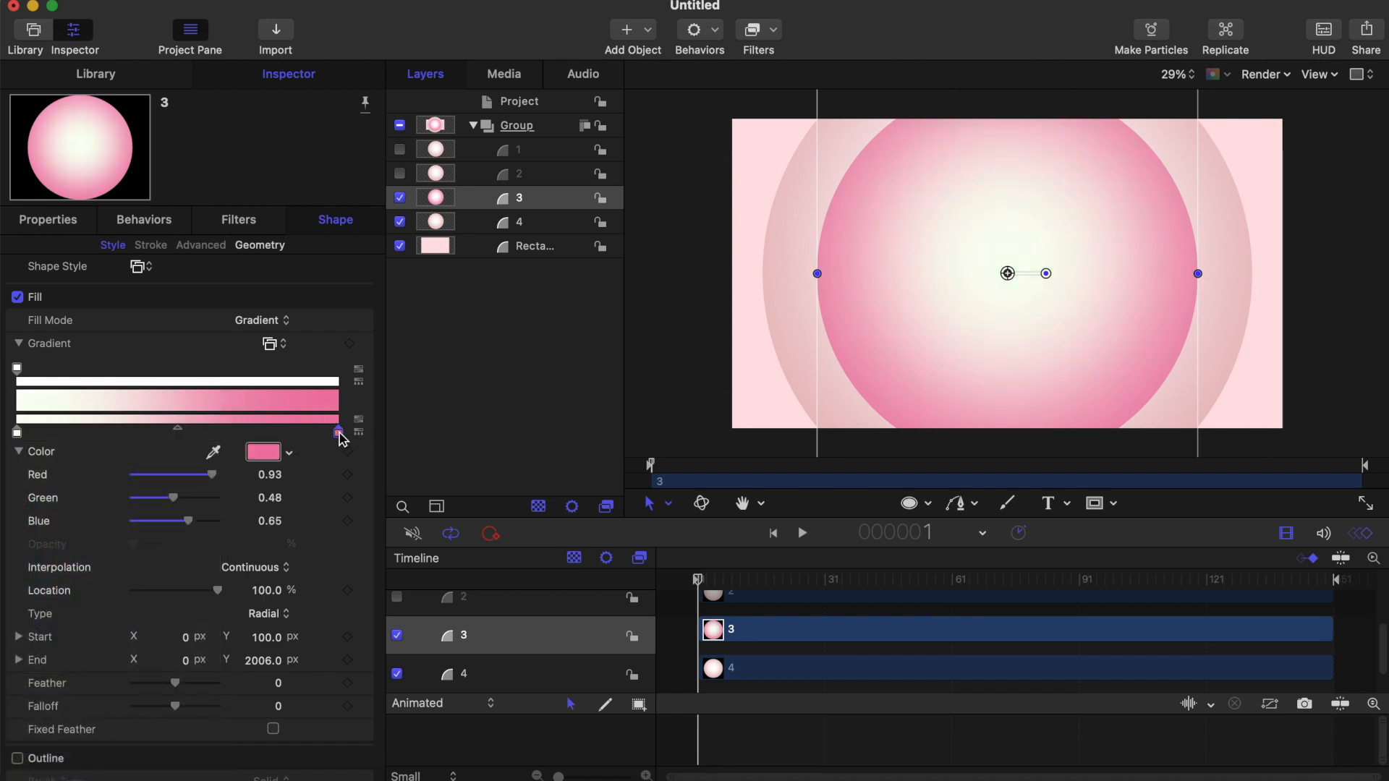
{"action": "left_click", "coordinate": [265, 454]}
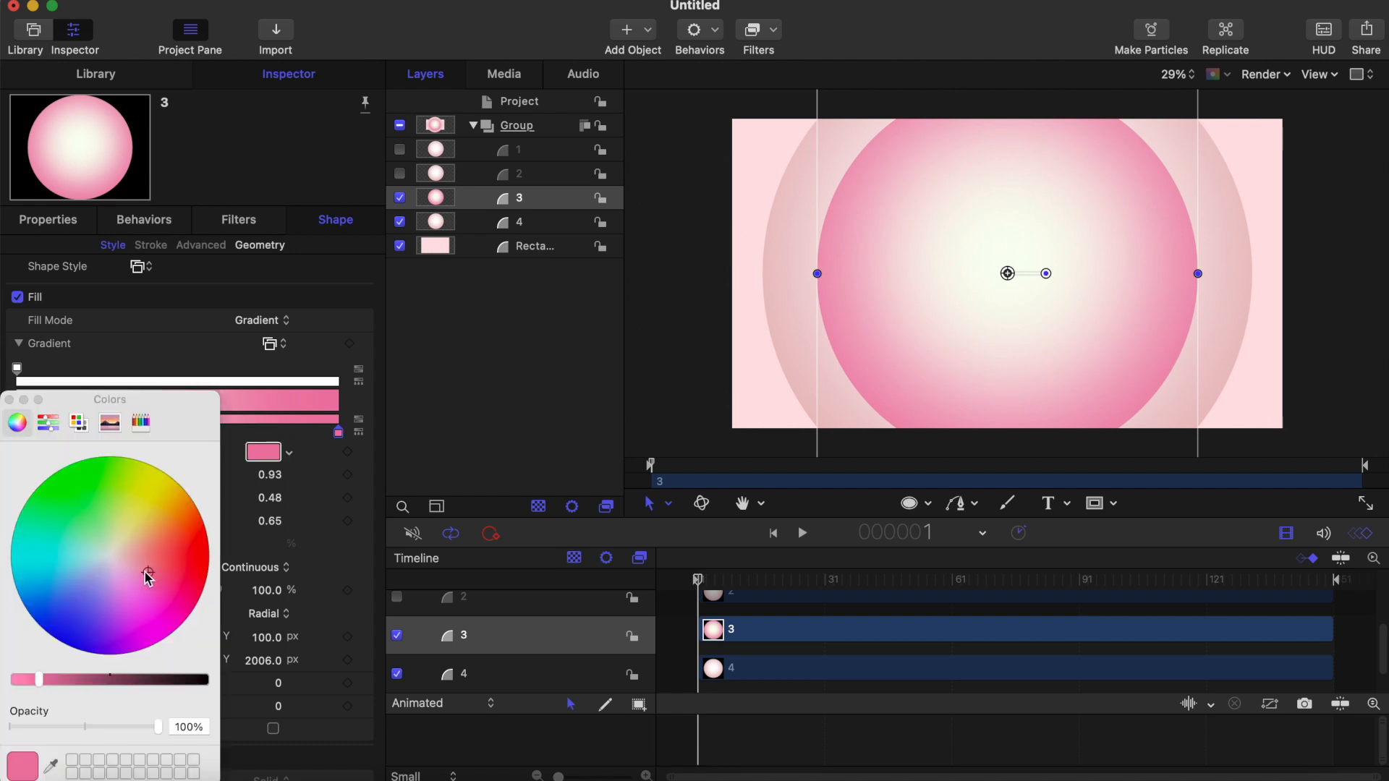
{"action": "left_click_drag", "start_coordinate": [149, 576], "coordinate": [160, 565]}
{"action": "left_click", "coordinate": [10, 399]}
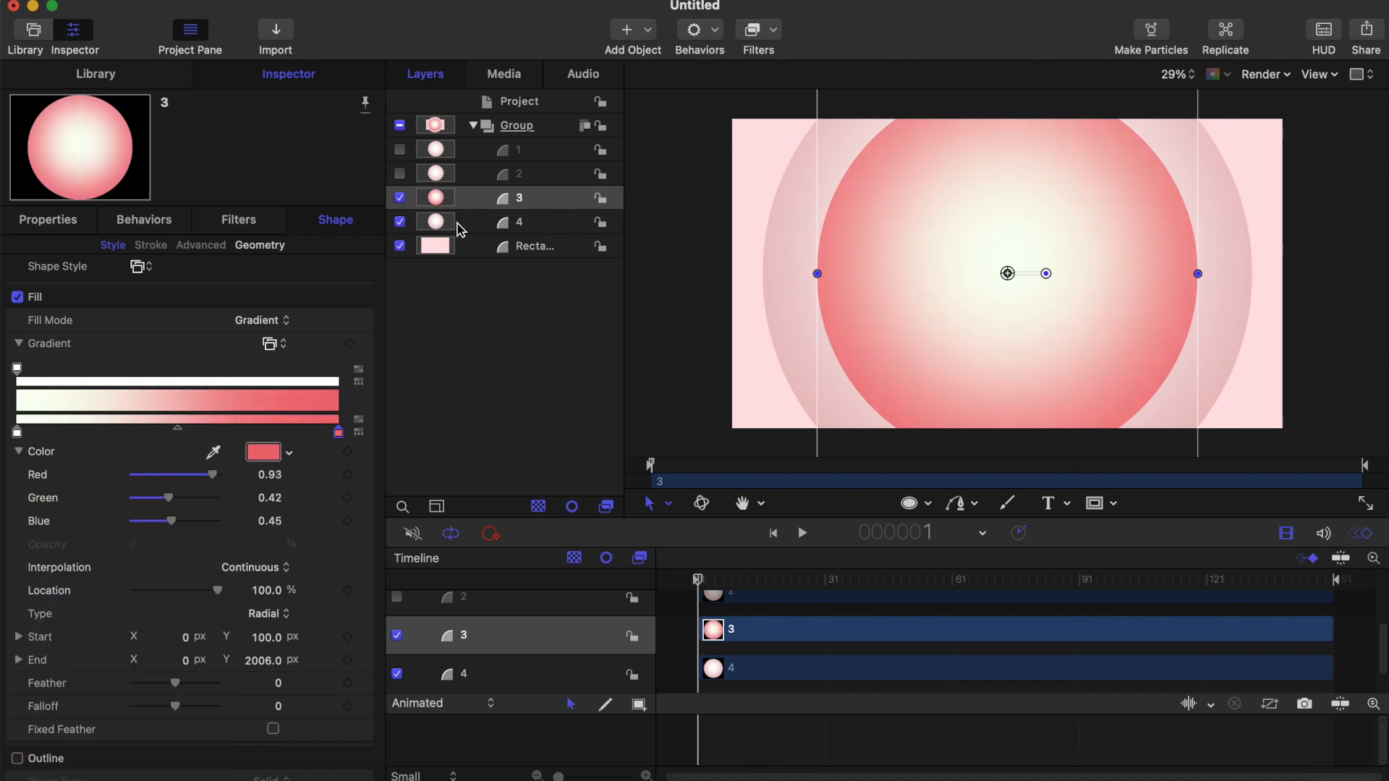
- Show circle 2 again and reduce its scale to 75%
{"action": "left_click", "coordinate": [400, 174]}
{"action": "left_click", "coordinate": [549, 174]}
{"action": "left_click", "coordinate": [70, 220]}
{"action": "left_click_drag", "start_coordinate": [280, 324], "coordinate": [280, 369]}
{"action": "left_click", "coordinate": [534, 197]}
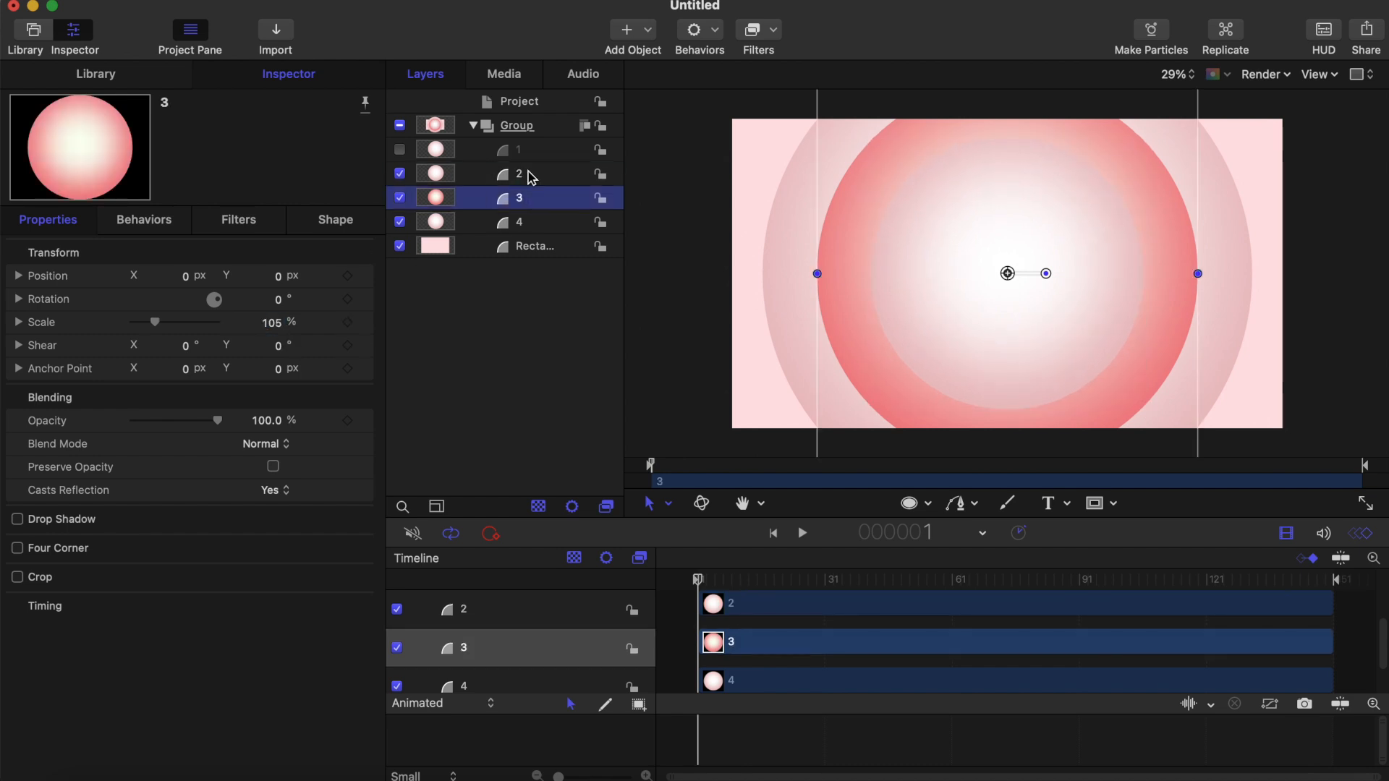
{"action": "left_click", "coordinate": [533, 178]}
{"action": "left_click", "coordinate": [280, 330]}
{"action": "key", "text": "Down"}
{"action": "key", "text": "Down"}
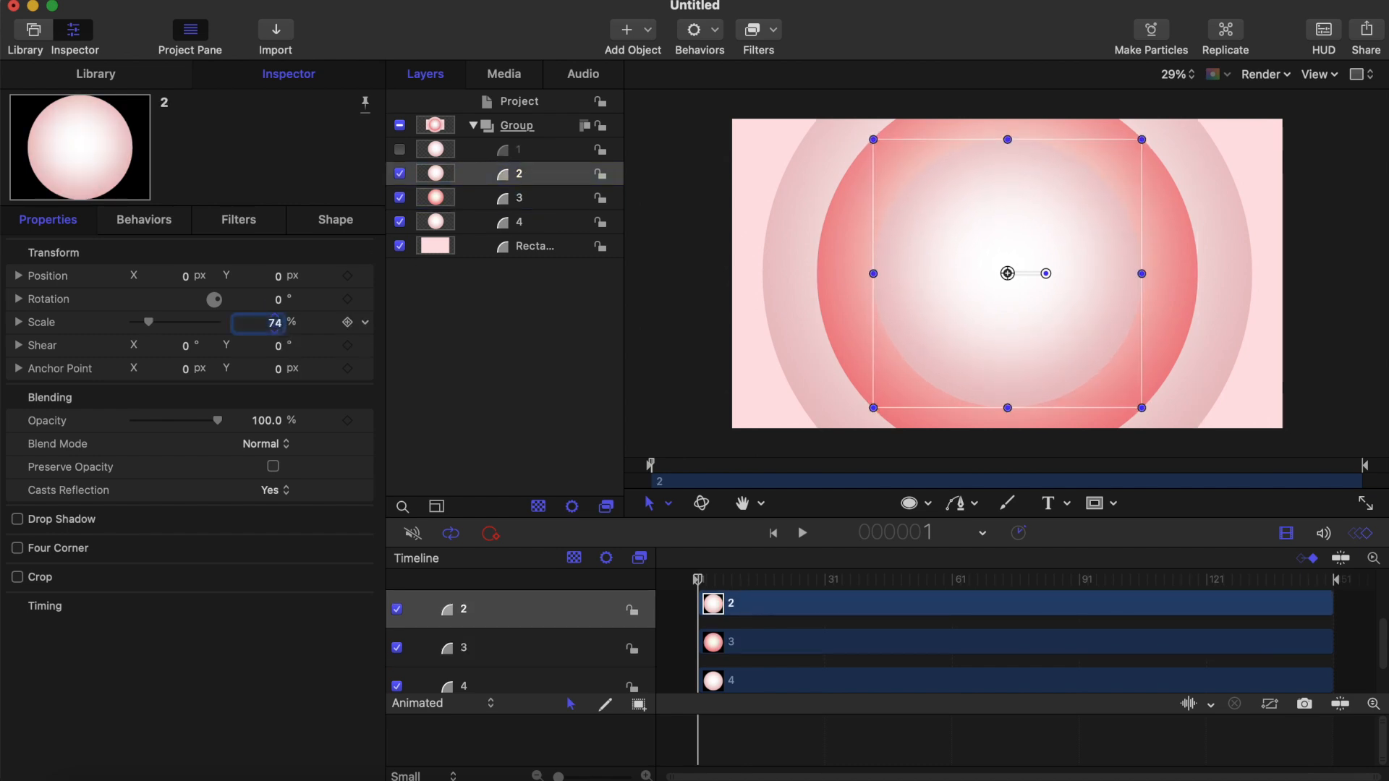
{"action": "key", "text": "Up"}
- Set circle 2's last gradient color stop to an orange of about Red 0.94, Green 0.38, Blue 0.24
{"action": "left_click", "coordinate": [329, 223]}
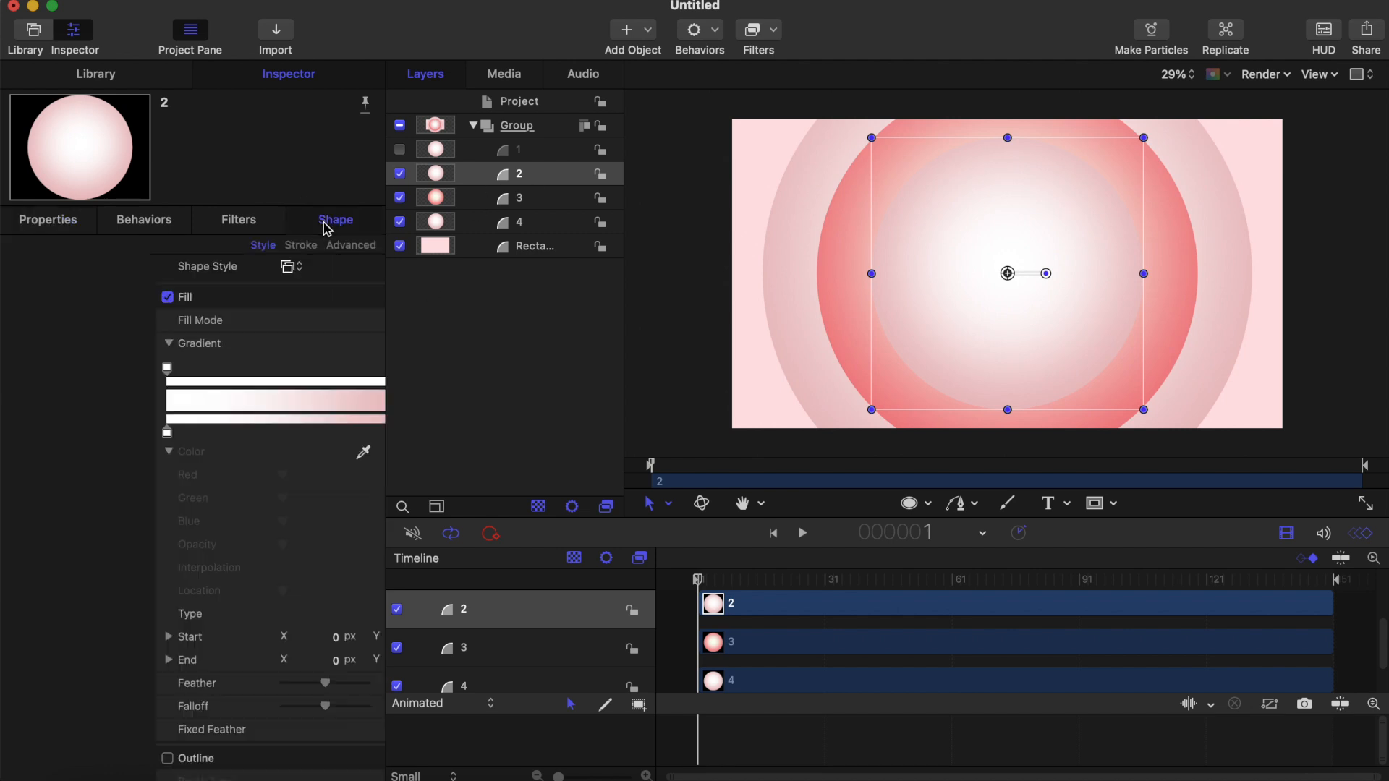
{"action": "left_click", "coordinate": [263, 452]}
{"action": "mouse_move", "coordinate": [123, 552]}
{"action": "left_mouse_down"}
{"action": "mouse_move", "coordinate": [155, 557]}
{"action": "mouse_move", "coordinate": [175, 540]}
{"action": "left_mouse_up"}
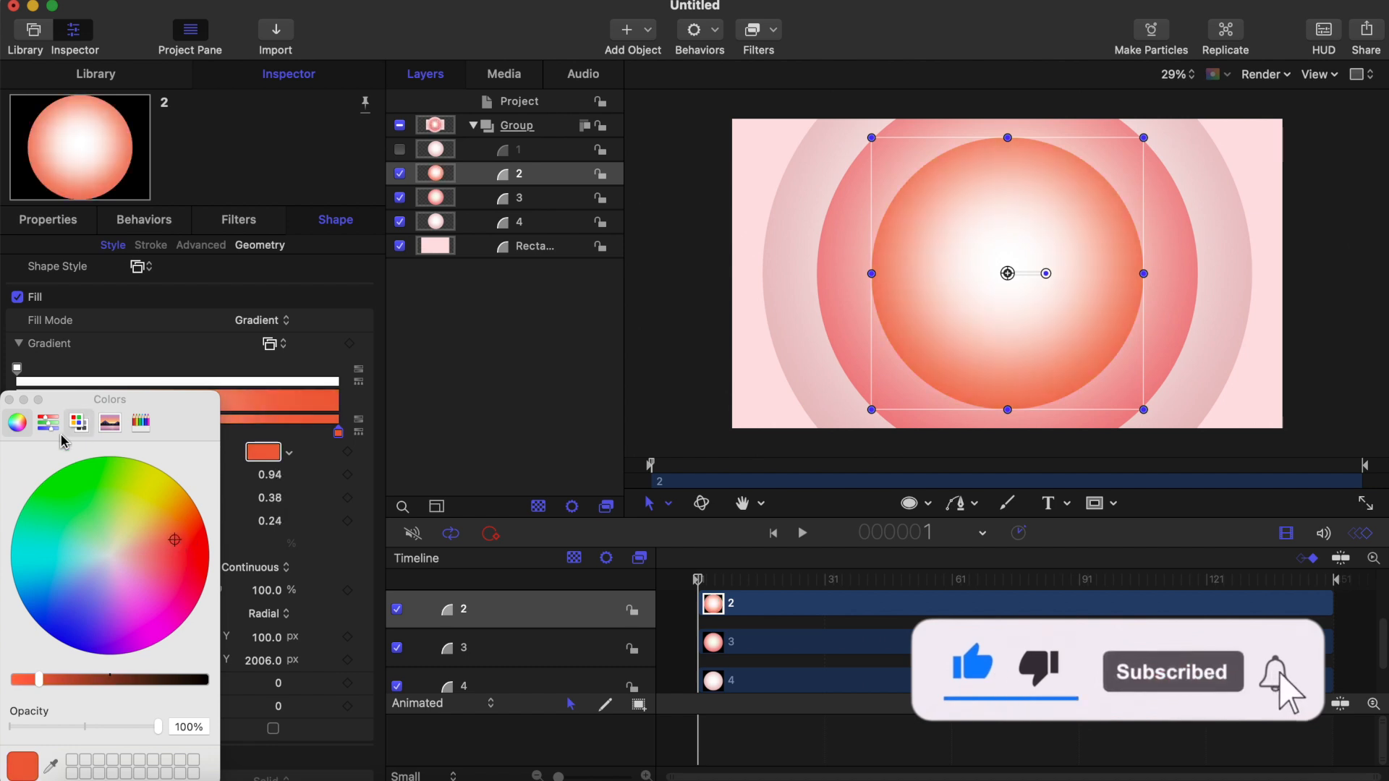
{"action": "left_click", "coordinate": [9, 400]}
- Show circle 1 again and set its scale to 45%
{"action": "left_click", "coordinate": [534, 149]}
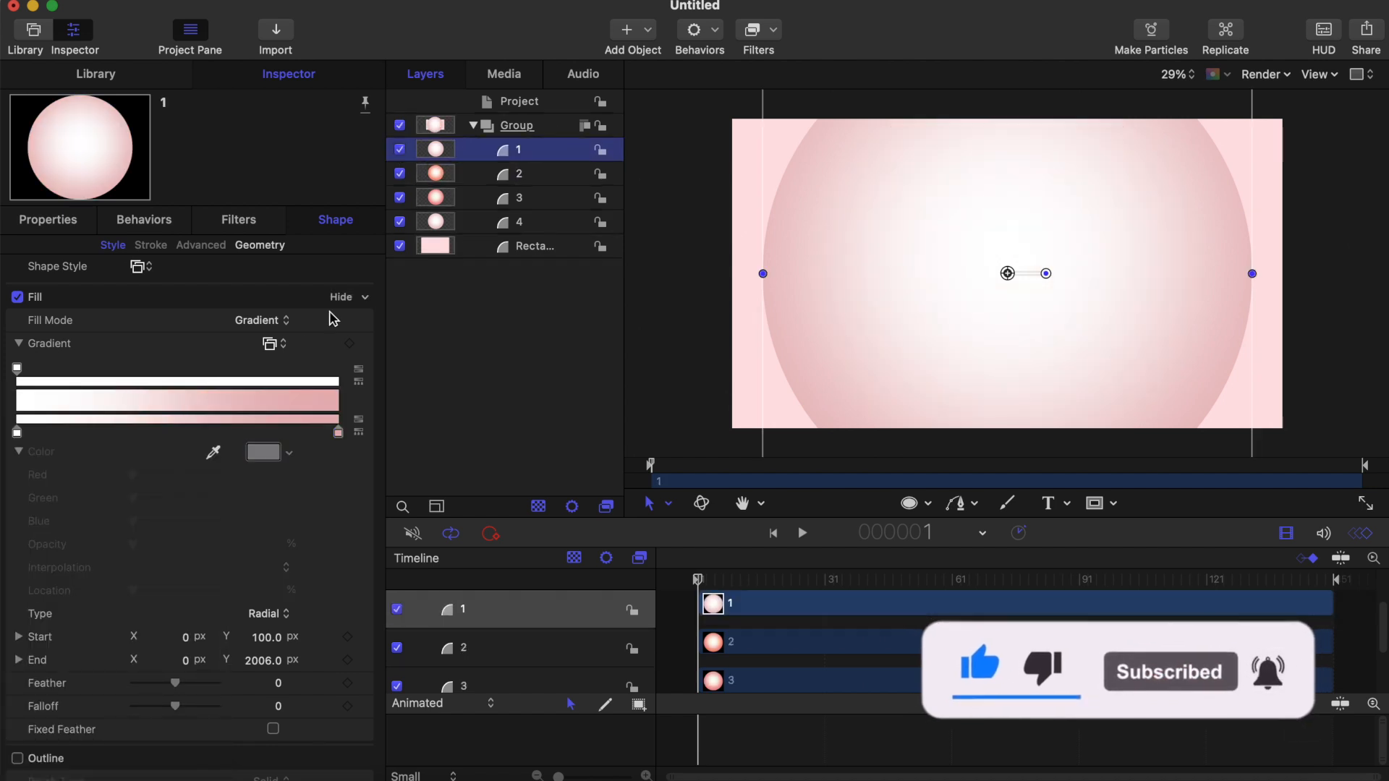
{"action": "left_click", "coordinate": [48, 219]}
{"action": "left_click", "coordinate": [269, 324]}
{"action": "type", "text": "45"}
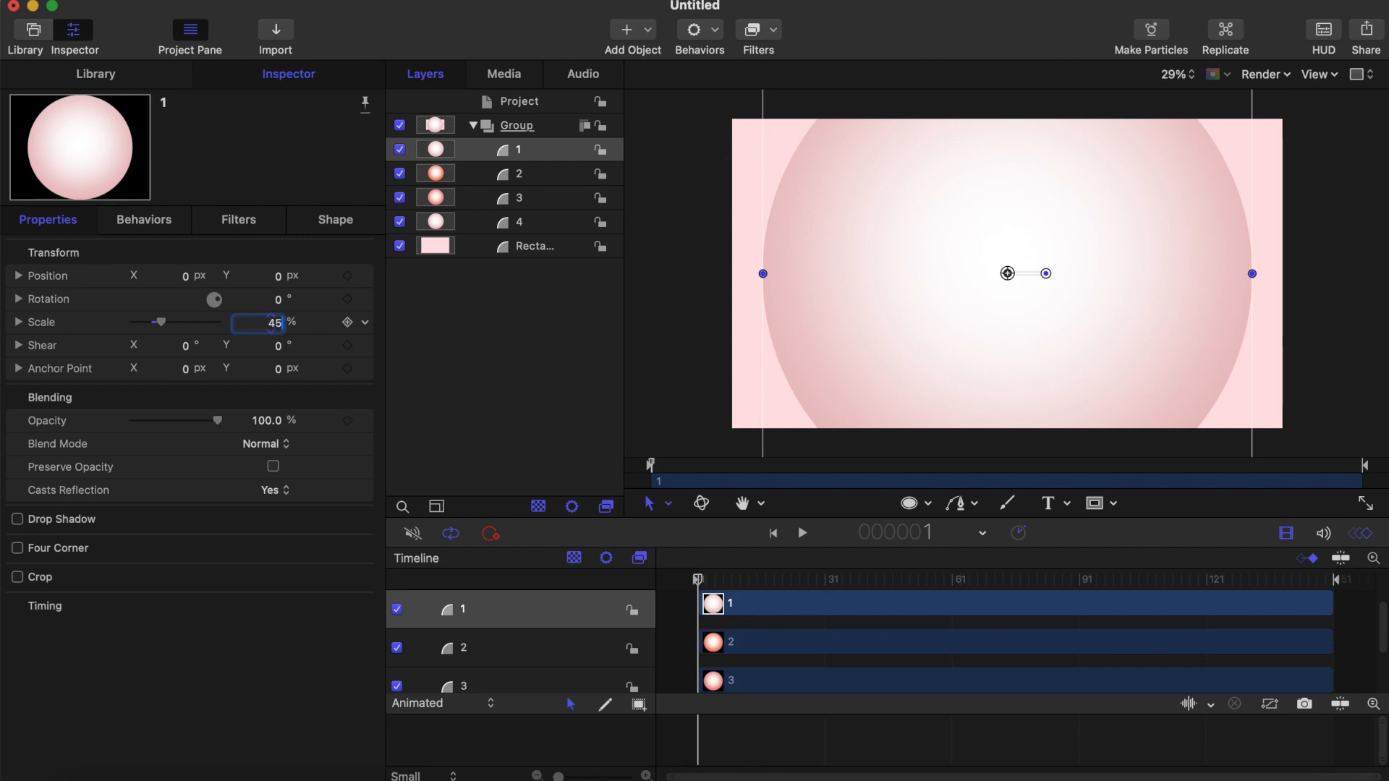
{"action": "key", "text": "Return"}
{"action": "left_click_drag", "start_coordinate": [712, 581], "coordinate": [727, 579]}
{"action": "key", "text": "c"}
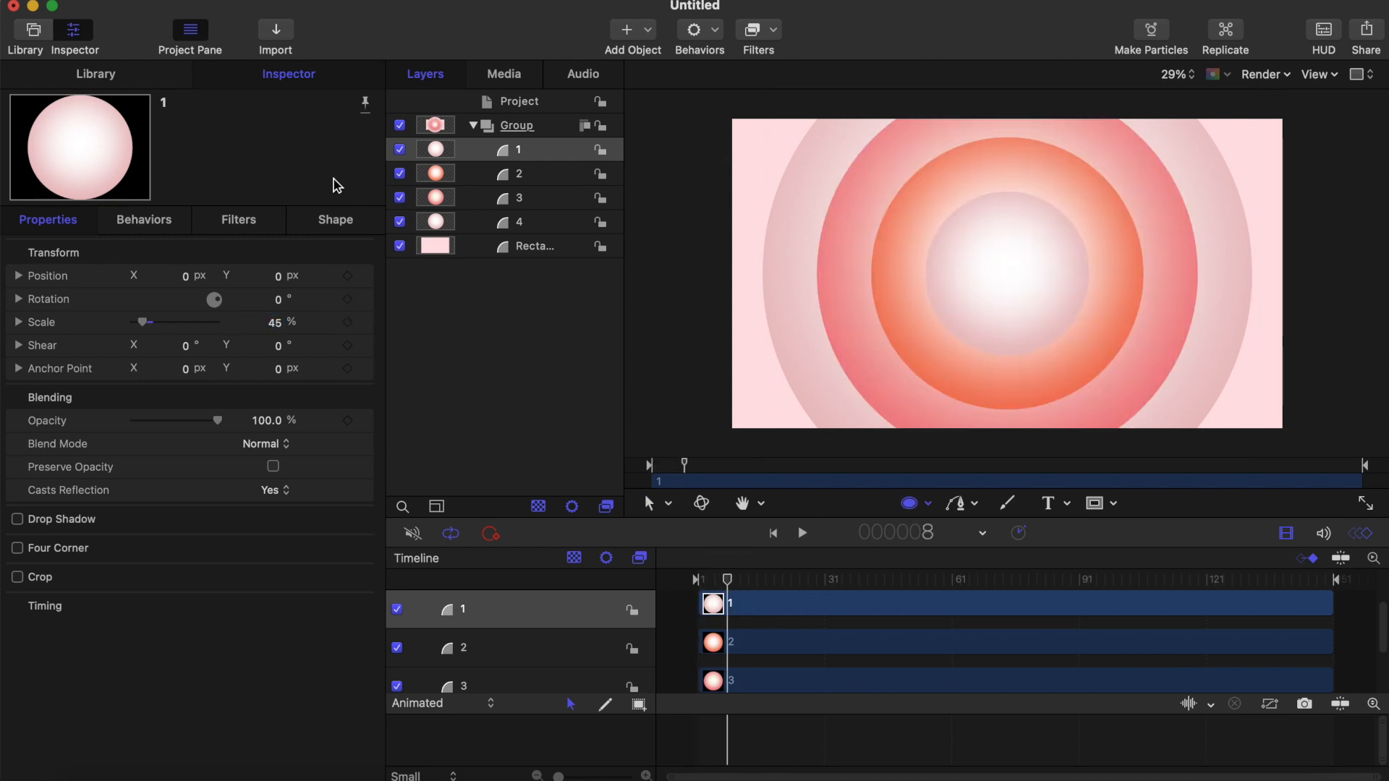
- Set circle 1's last gradient color stop to a light salmon of about Red 0.92, Green 0.64, Blue 0.59
{"action": "left_click", "coordinate": [335, 219]}
{"action": "left_click", "coordinate": [338, 432]}
{"action": "left_click", "coordinate": [262, 452]}
{"action": "left_click", "coordinate": [136, 556]}
{"action": "left_click_drag", "start_coordinate": [137, 556], "coordinate": [141, 556]}
{"action": "left_click_drag", "start_coordinate": [39, 678], "coordinate": [48, 678]}
{"action": "left_click_drag", "start_coordinate": [138, 554], "coordinate": [142, 552]}
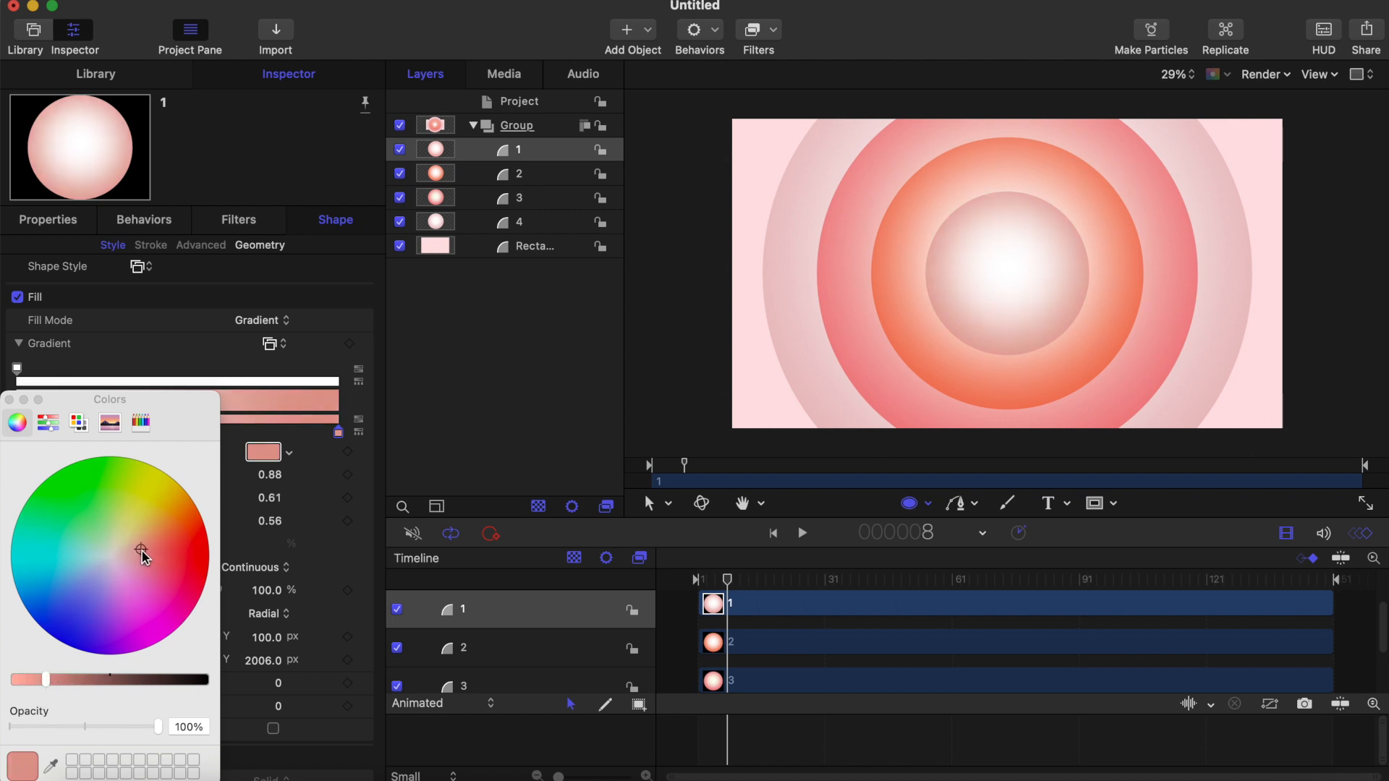
{"action": "left_click_drag", "start_coordinate": [45, 679], "coordinate": [38, 680]}
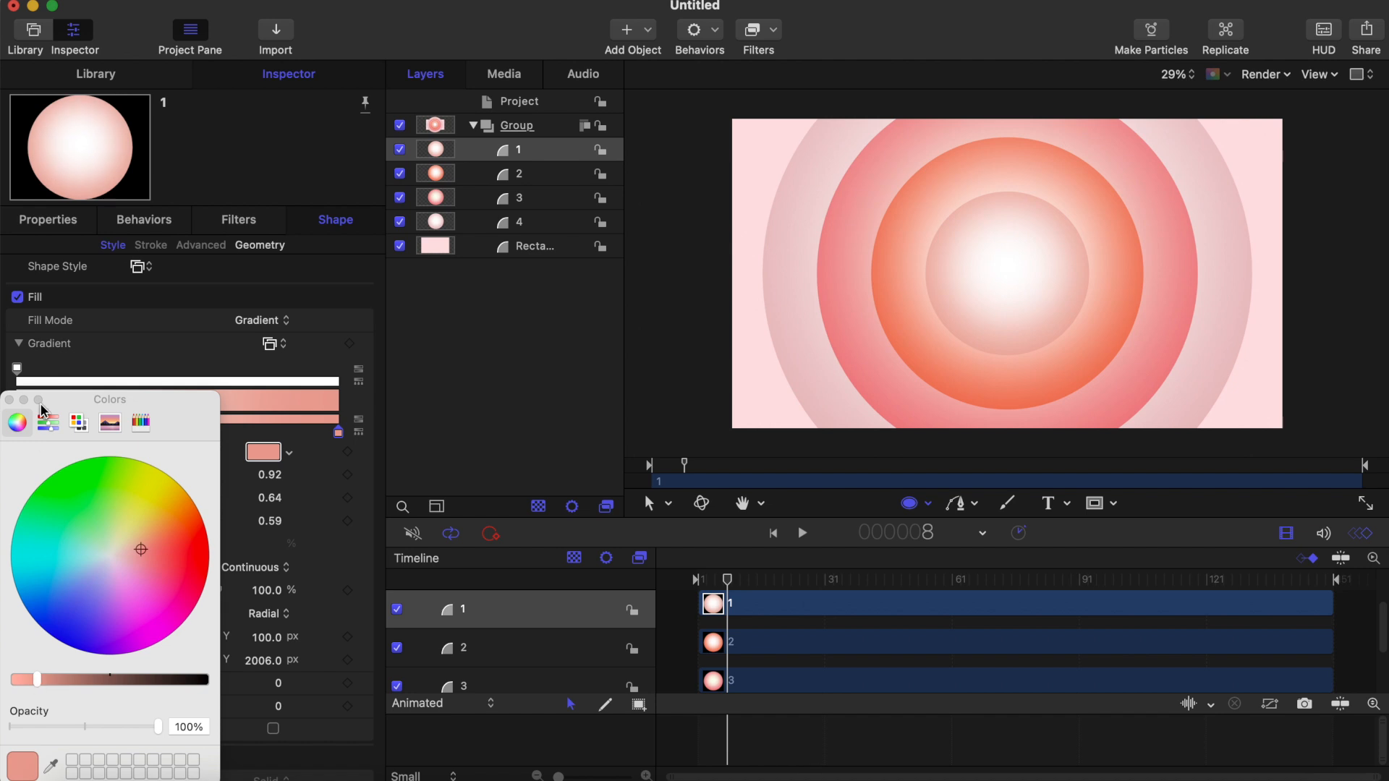
- Close the color picker and add a scale keyframe to circle 4 at frame 30
{"action": "left_click", "coordinate": [8, 400]}
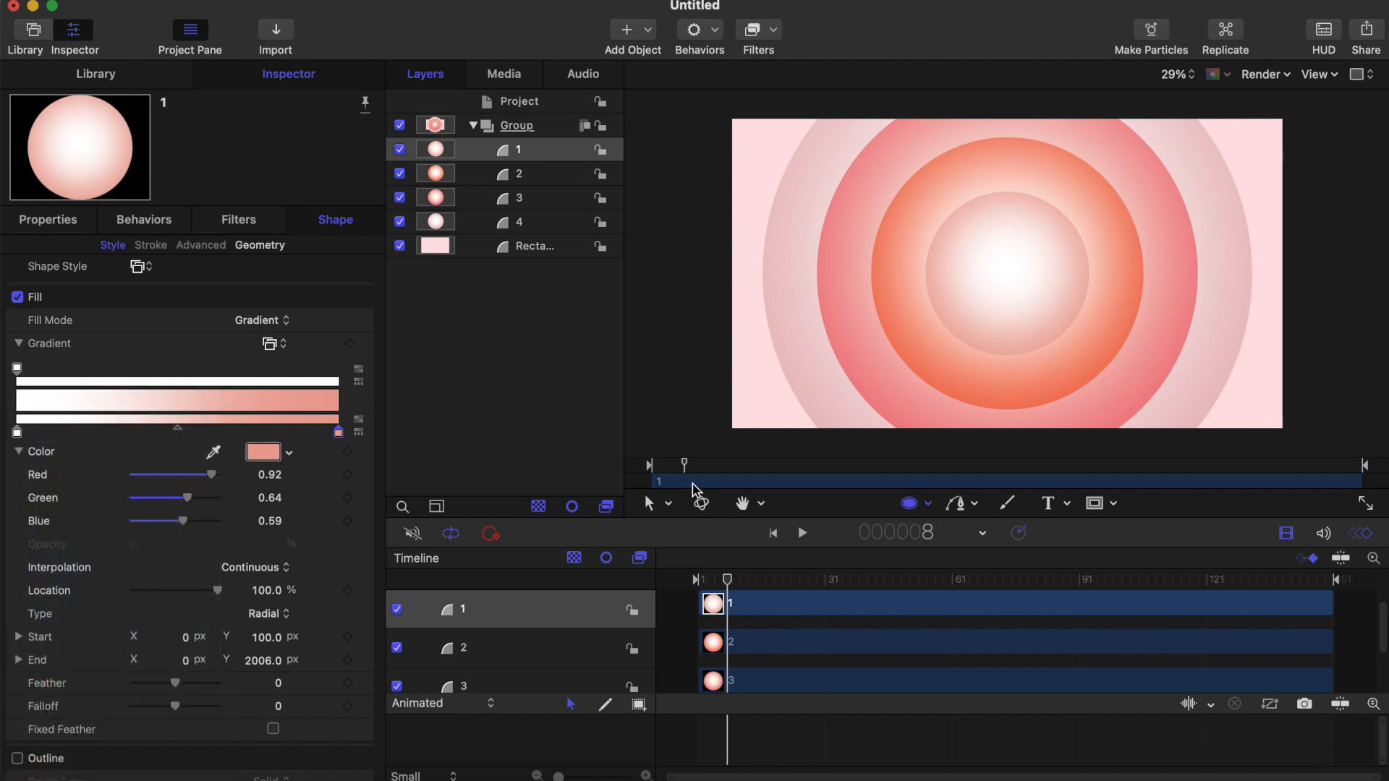
{"action": "left_click_drag", "start_coordinate": [727, 579], "coordinate": [825, 598]}
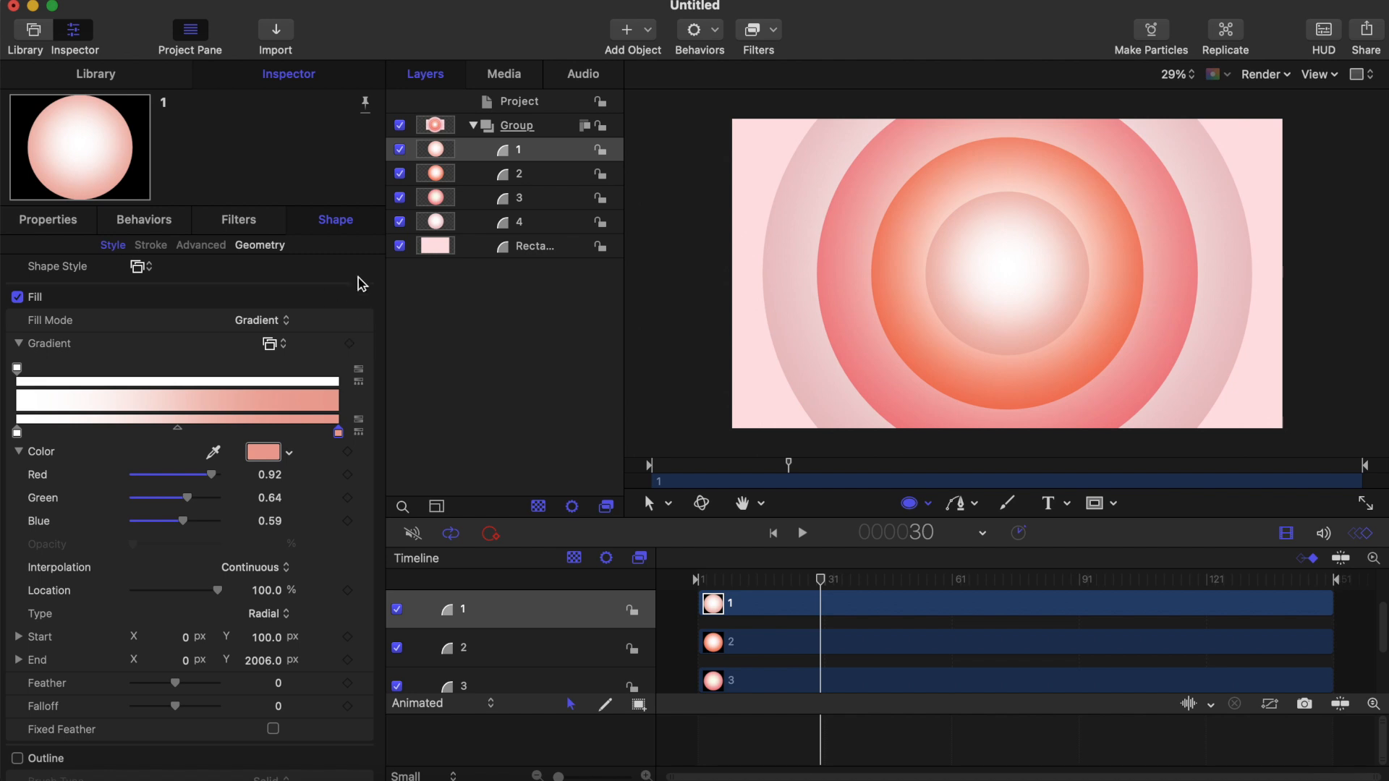
{"action": "left_click", "coordinate": [525, 222]}
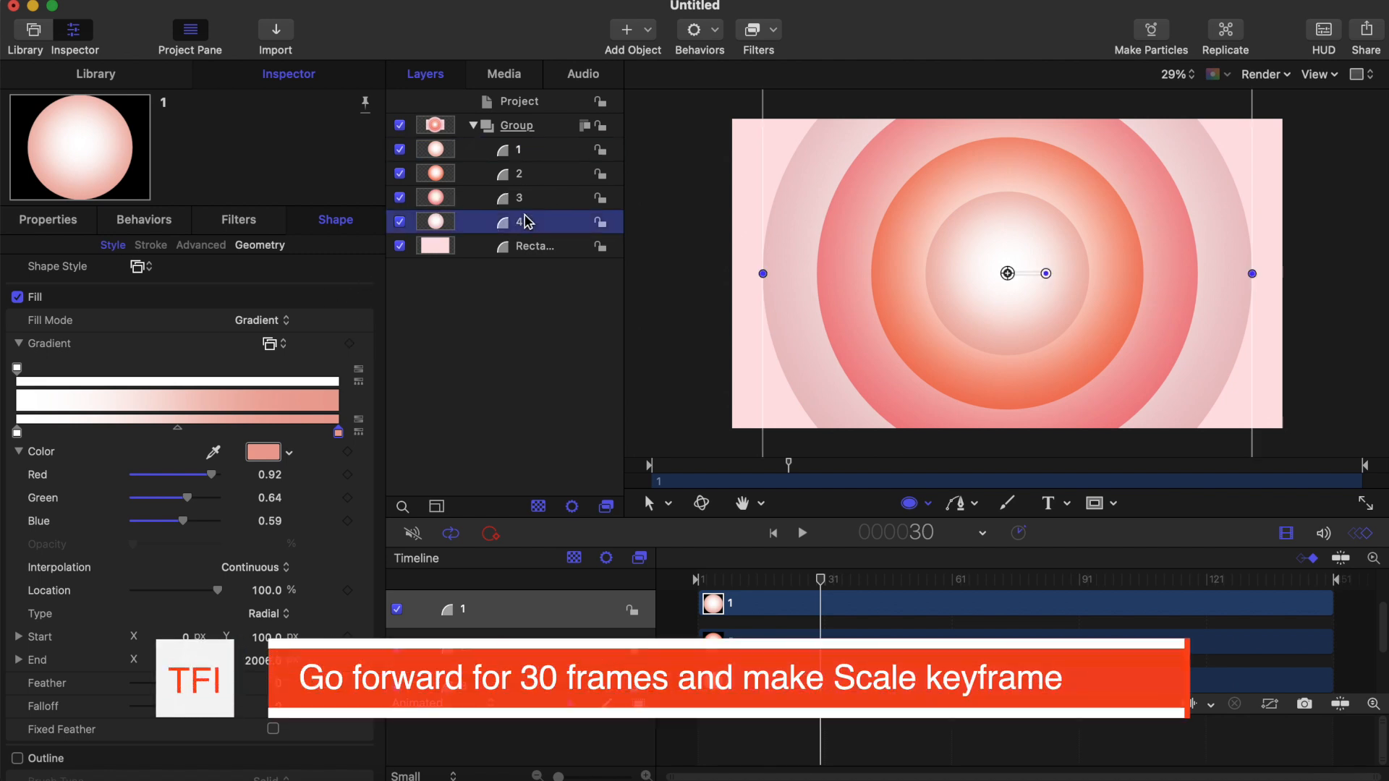
{"action": "left_click", "coordinate": [47, 219]}
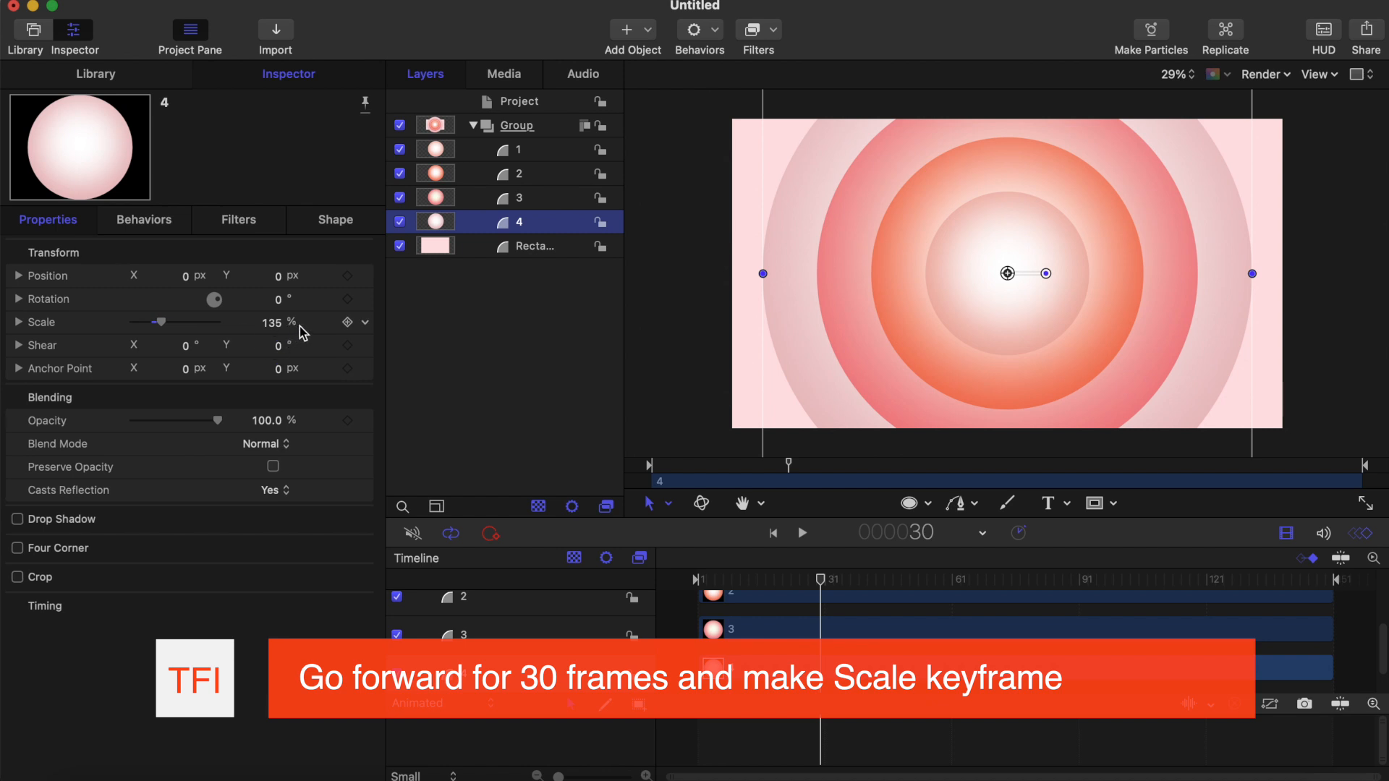
{"action": "left_click", "coordinate": [349, 323]}
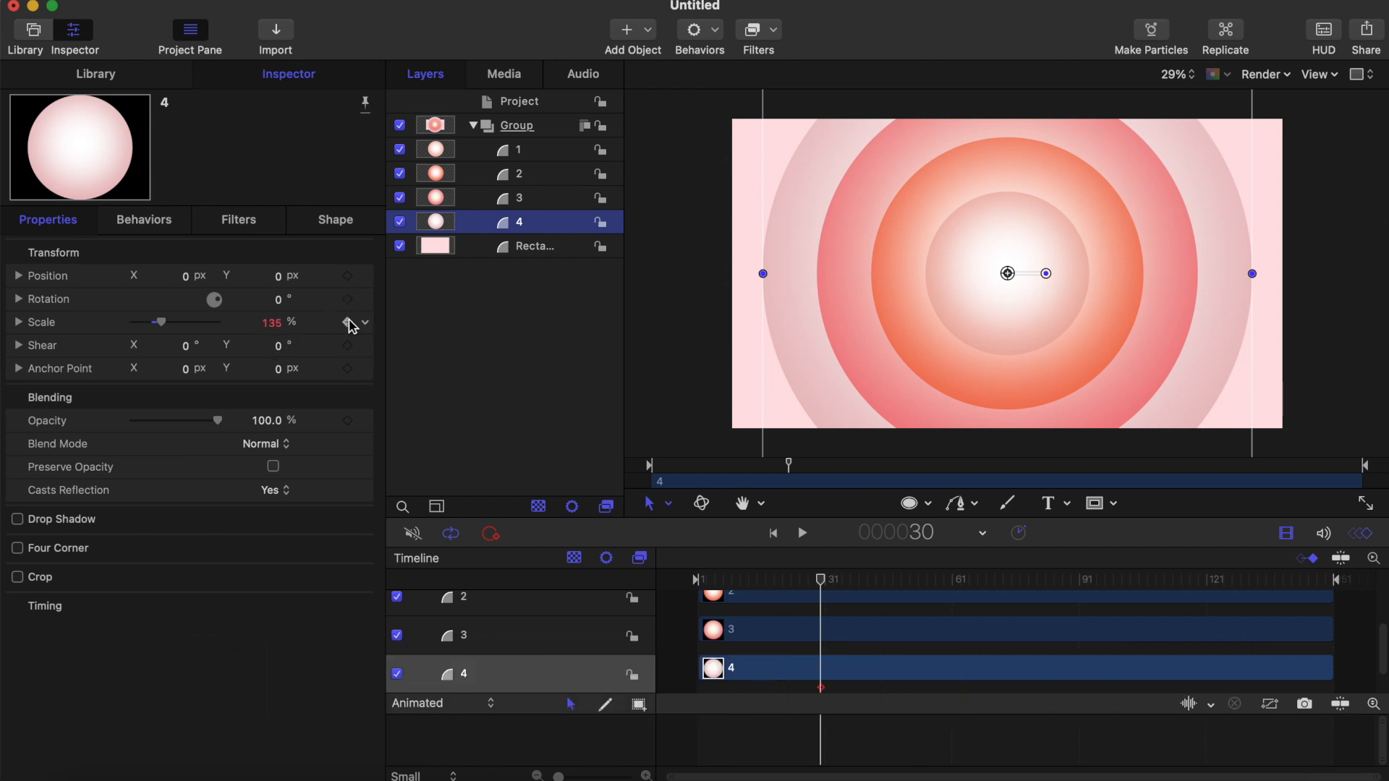
- Set circle 4's scale to 0% at frame 1 so it grows from nothing
{"action": "left_click_drag", "start_coordinate": [822, 583], "coordinate": [620, 589]}
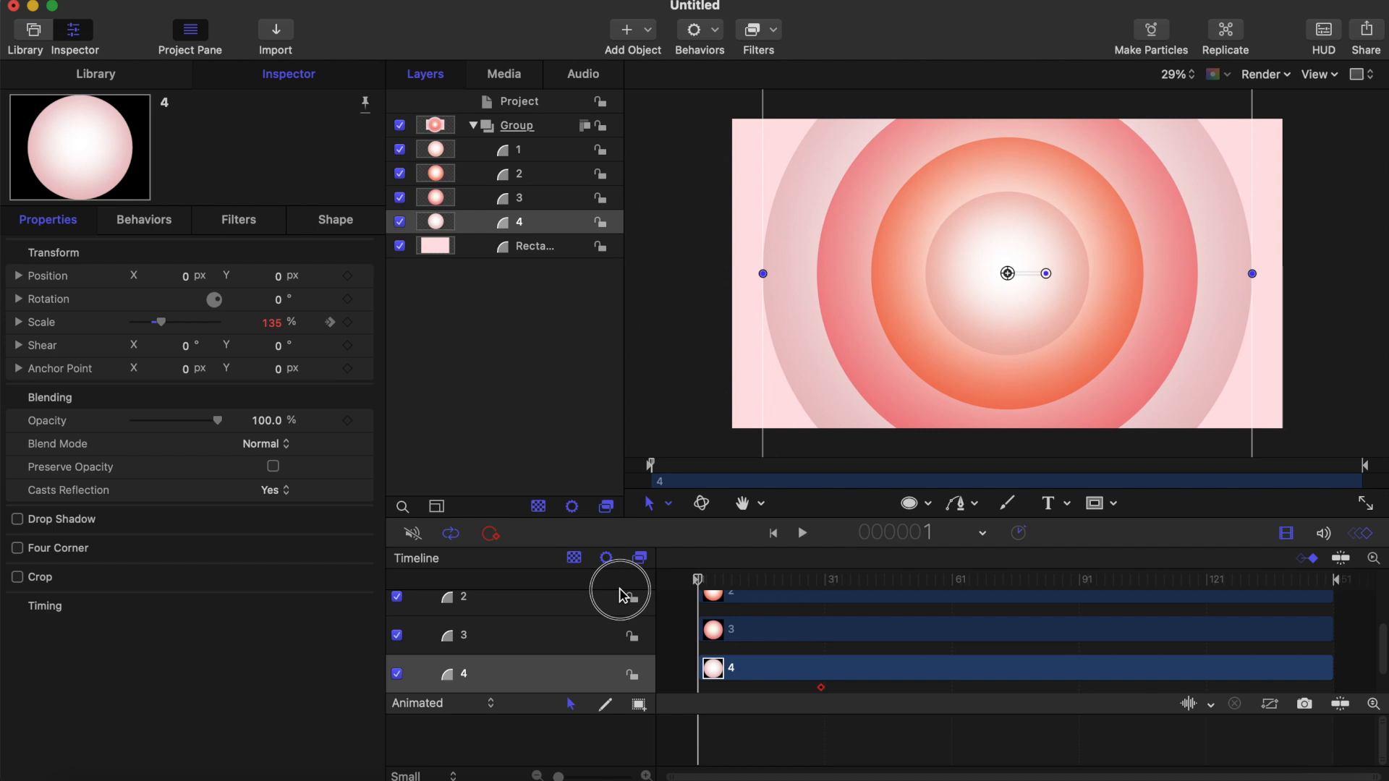
{"action": "double_click", "coordinate": [274, 323]}
{"action": "type", "text": "85"}
{"action": "key", "text": "Return"}
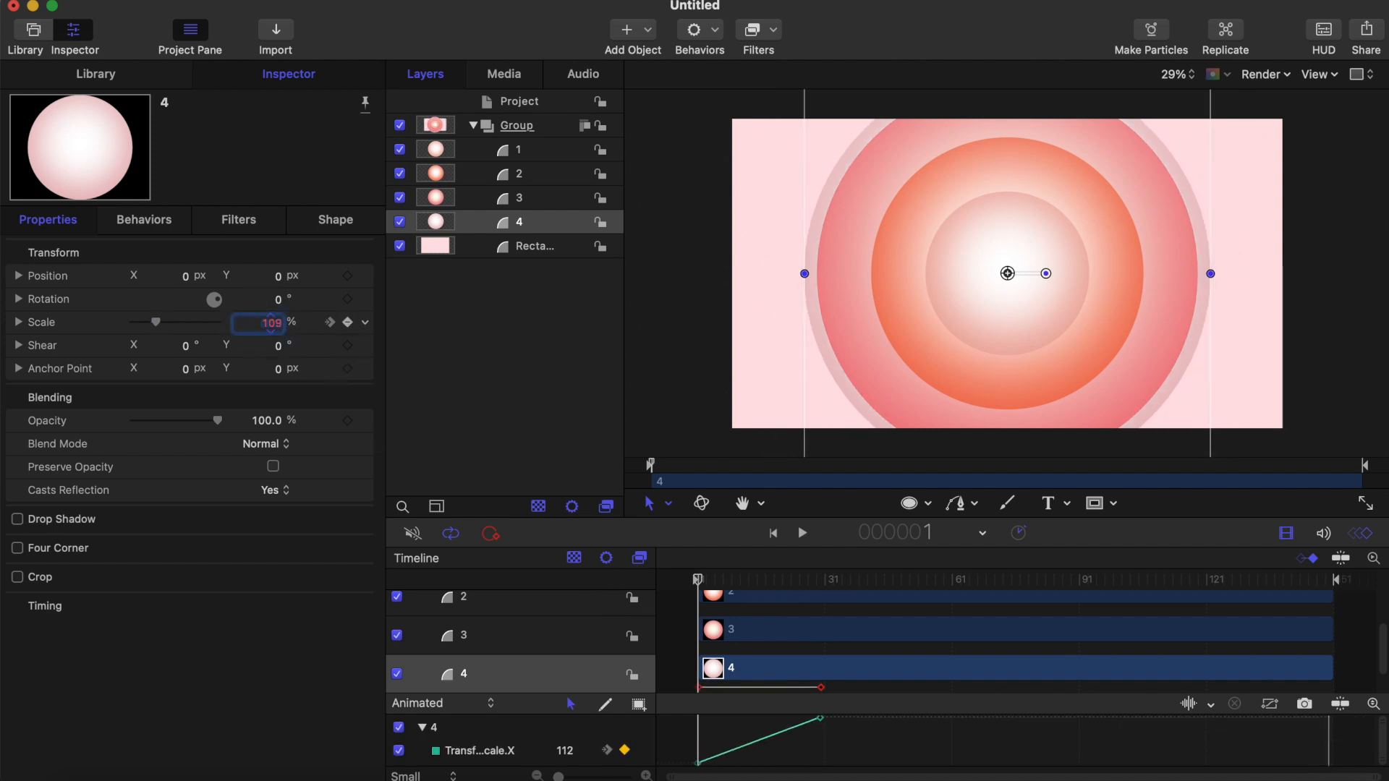
{"action": "left_click_drag", "start_coordinate": [271, 324], "coordinate": [270, 386]}
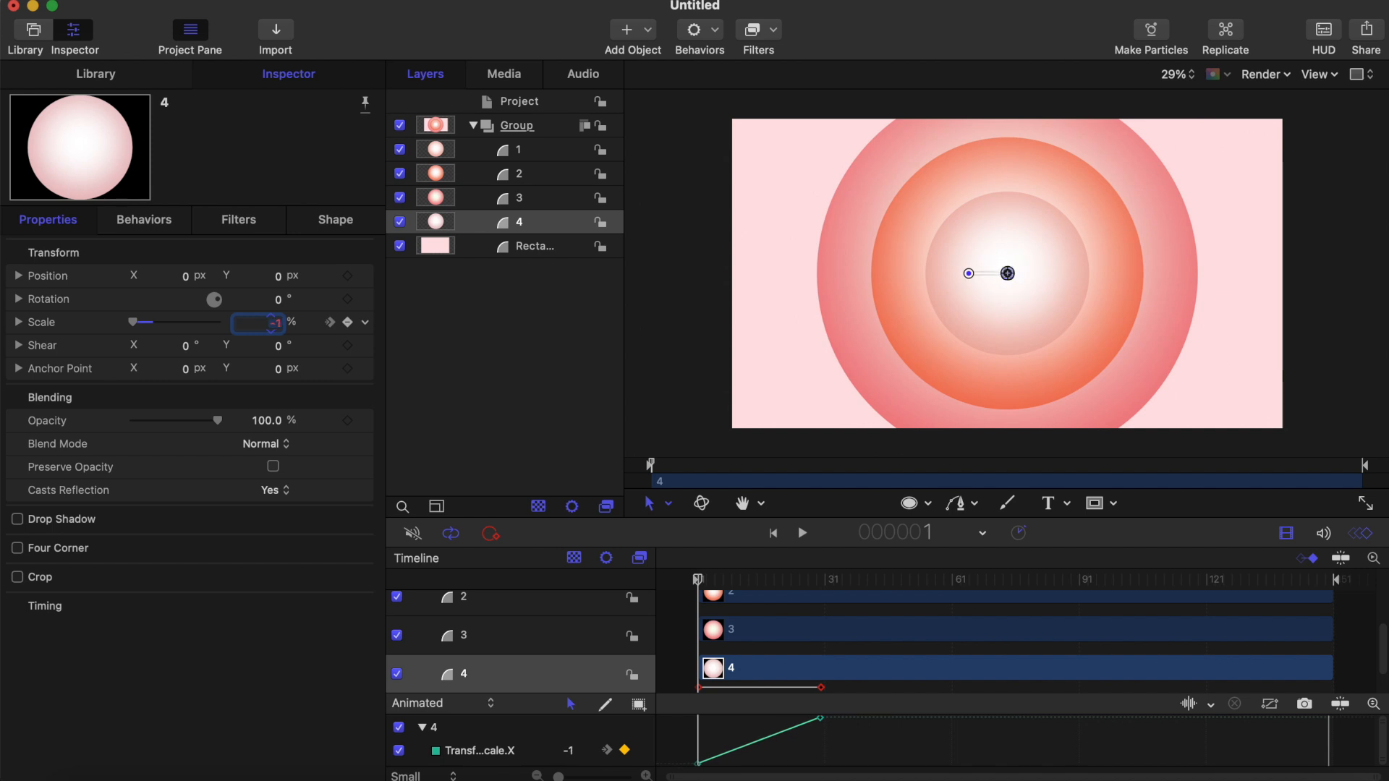
- Apply Ease Both to circle 4's scale keyframe at frame 30
{"action": "left_click", "coordinate": [809, 718]}
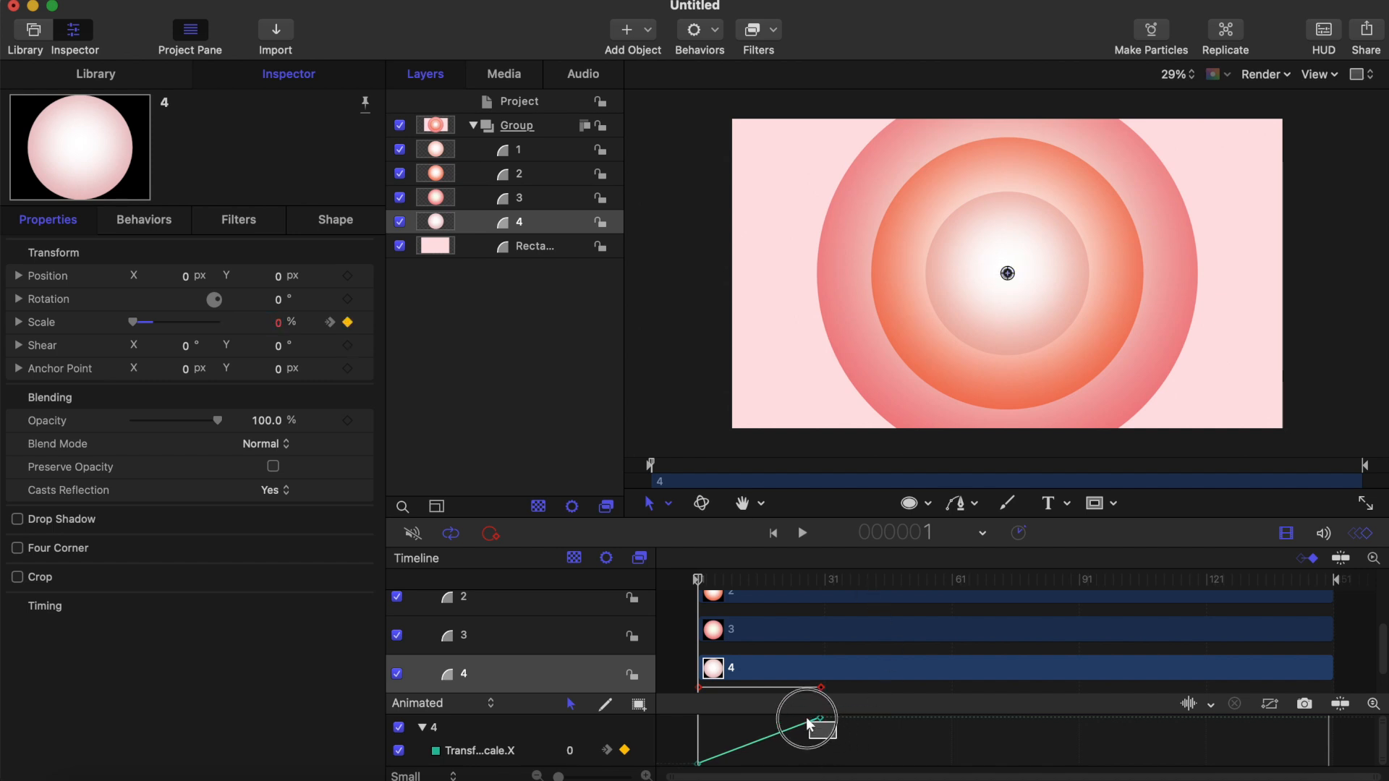
{"action": "right_click", "coordinate": [823, 721]}
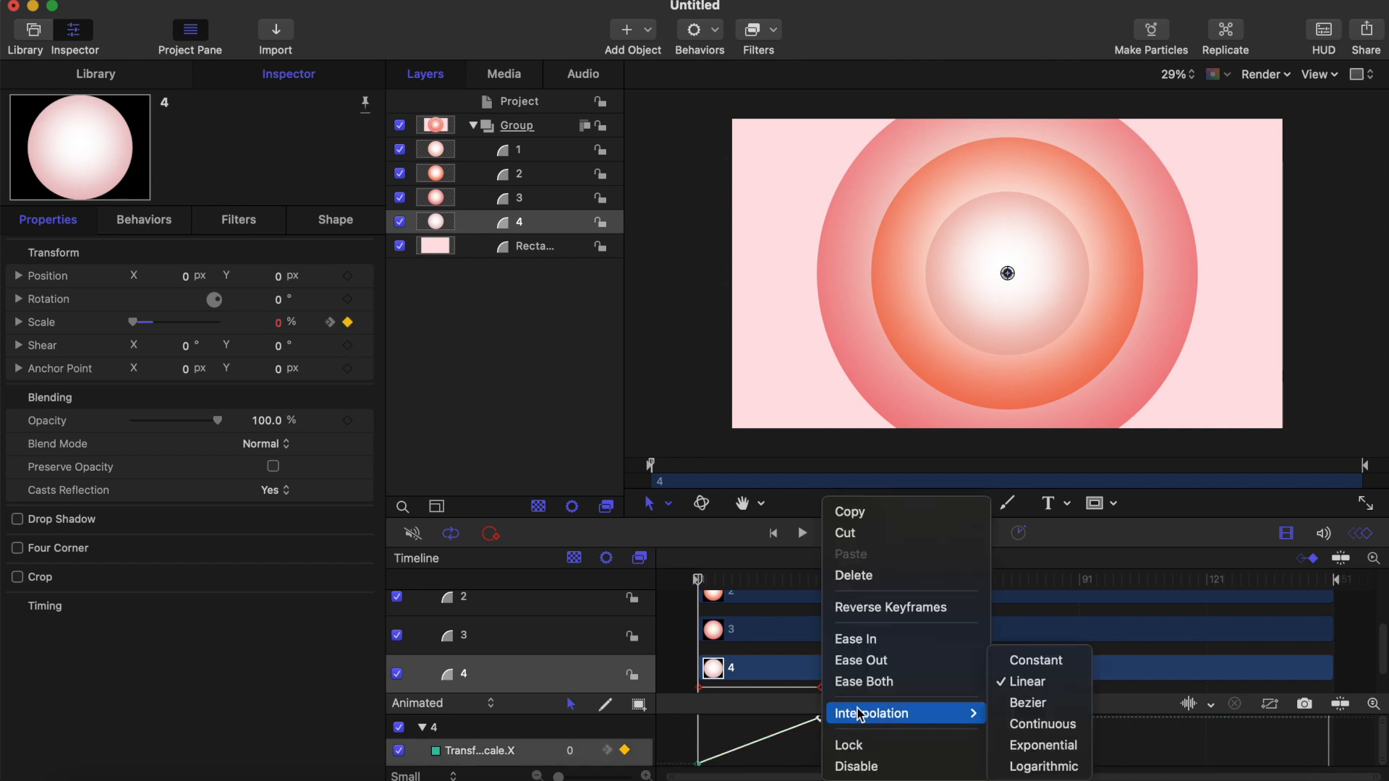
{"action": "left_click", "coordinate": [890, 679]}
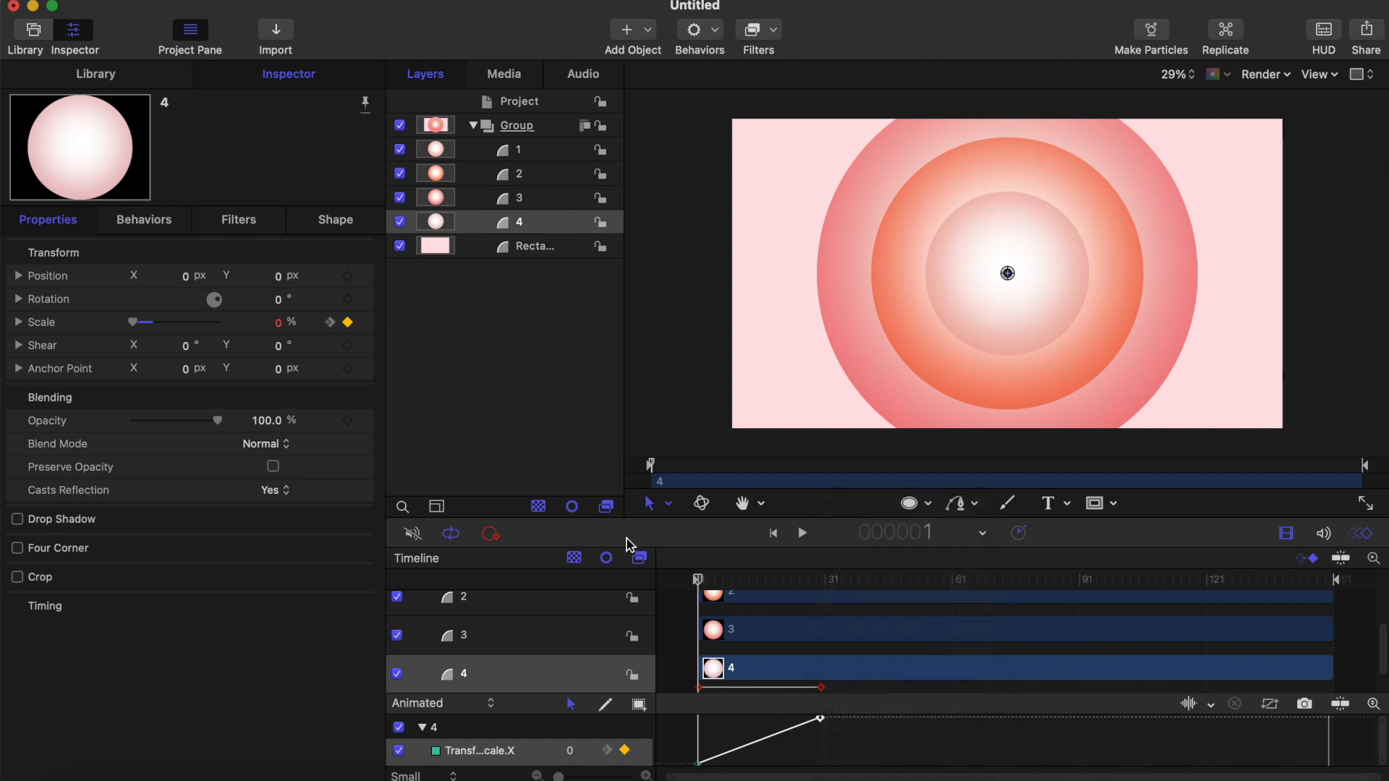
- Keyframe circle 3's current scale at frame 30 and set its scale to 0% at frame 1
{"action": "left_click", "coordinate": [526, 198]}
{"action": "left_click", "coordinate": [822, 580]}
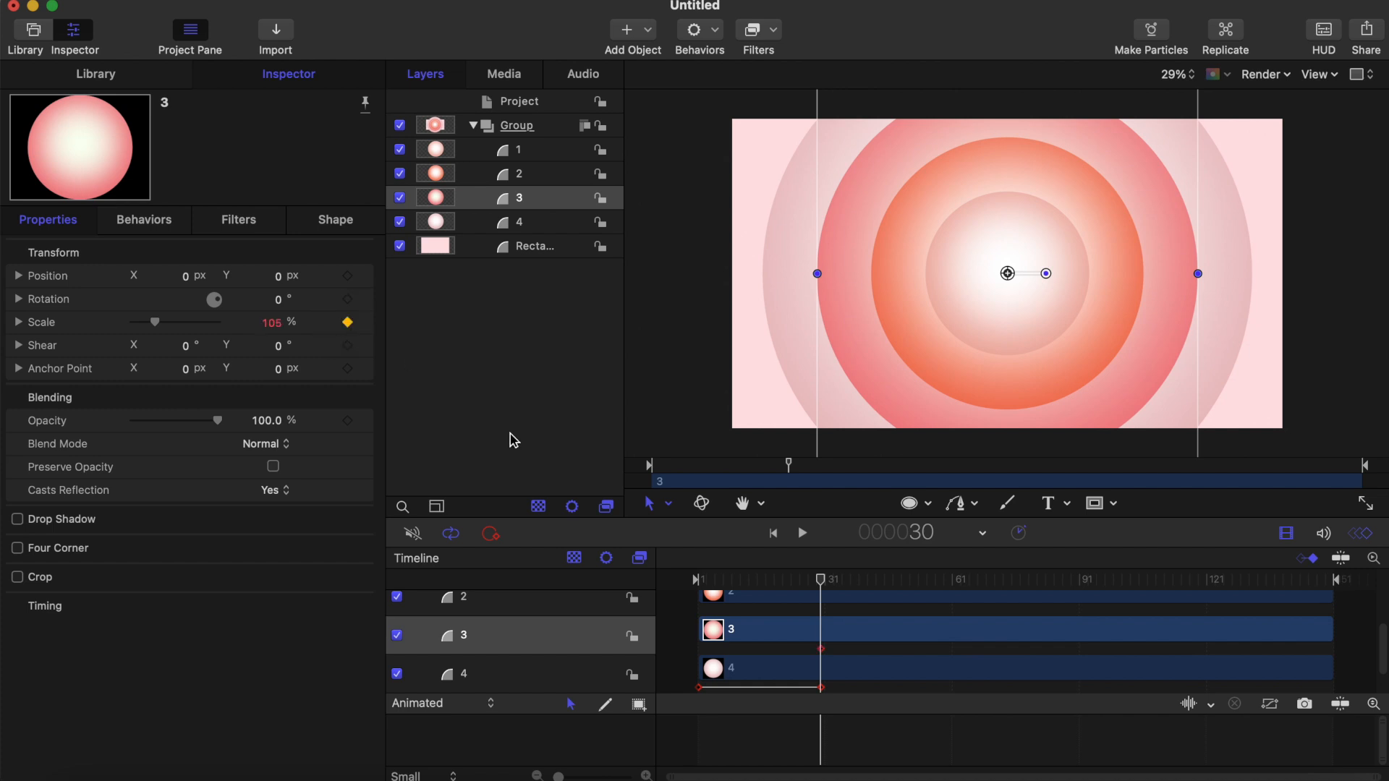
{"action": "left_click_drag", "start_coordinate": [822, 586], "coordinate": [673, 582]}
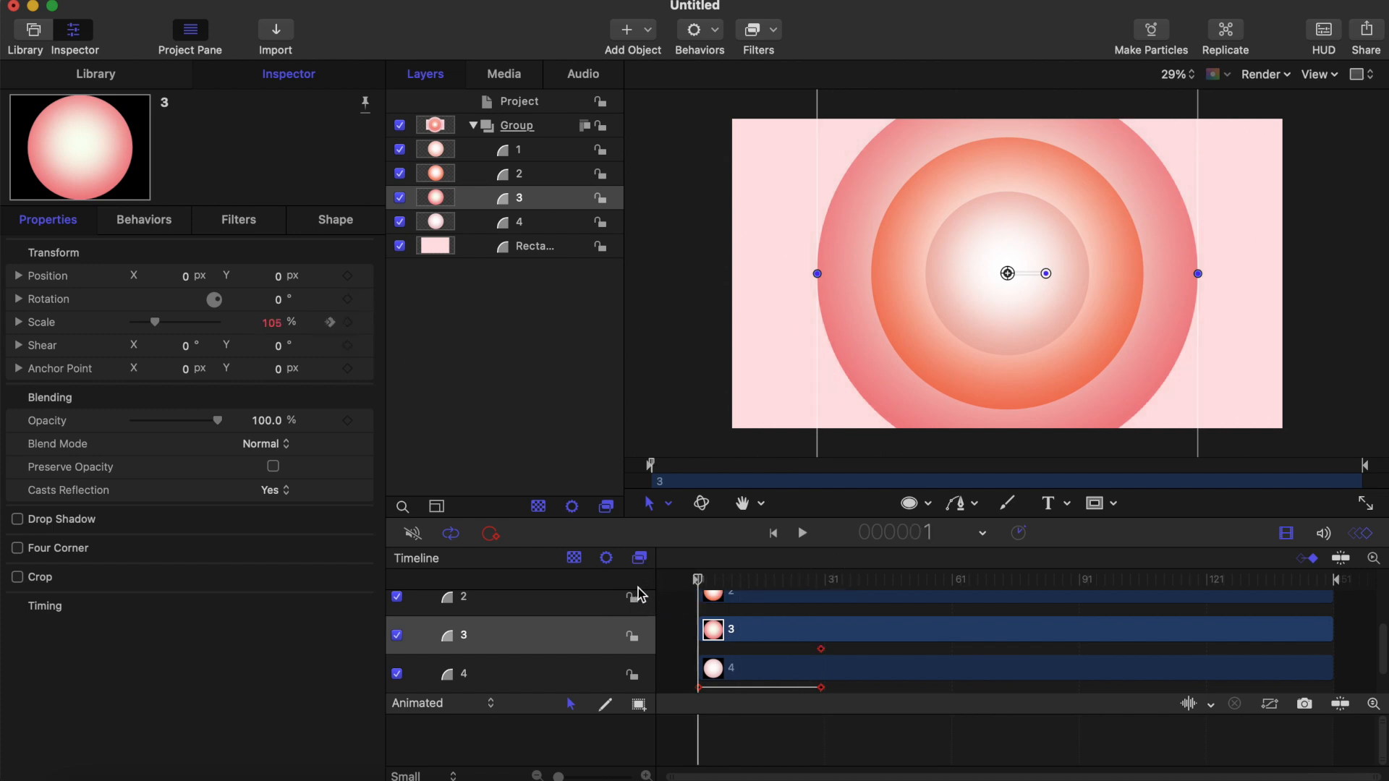
{"action": "left_click", "coordinate": [278, 327]}
{"action": "left_click_drag", "start_coordinate": [277, 327], "coordinate": [203, 327]}
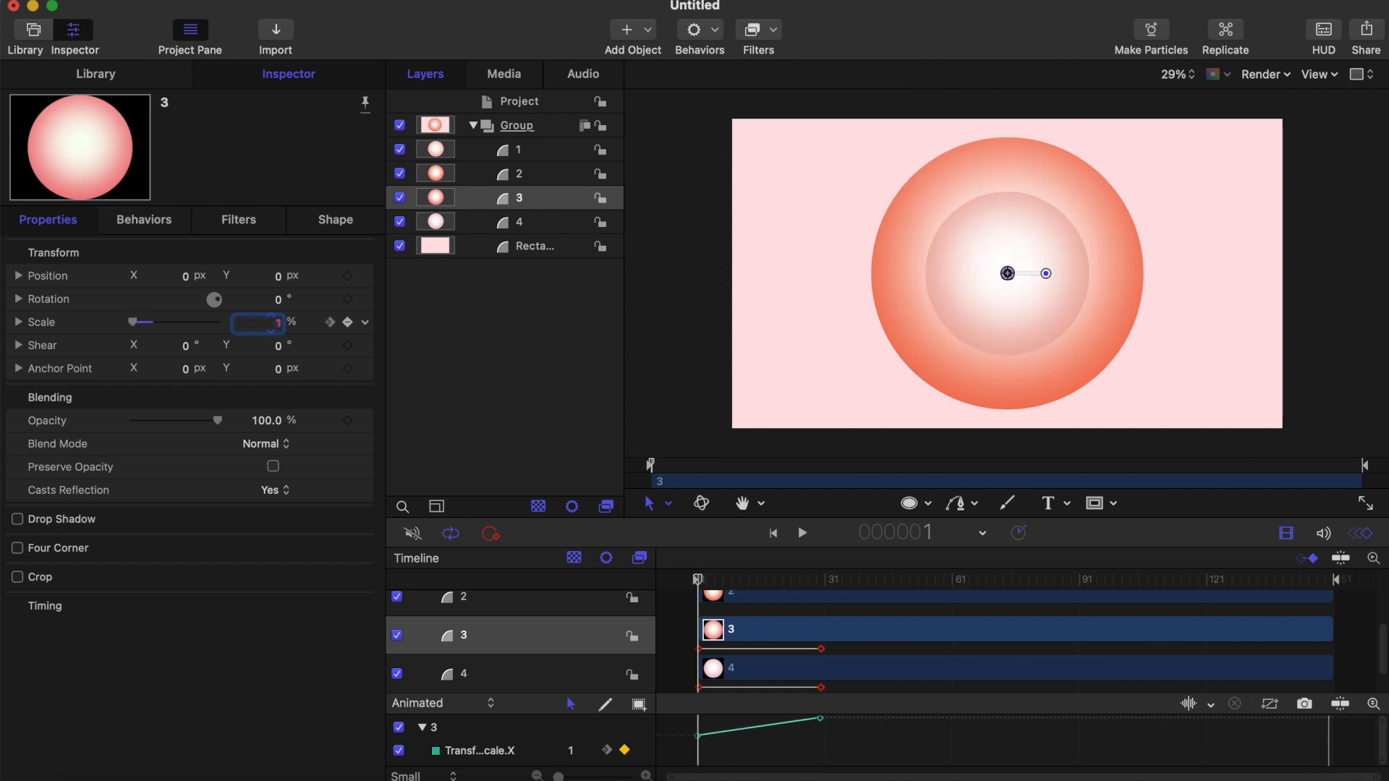
- Apply Ease Both to circle 3's scale keyframe at frame 30
{"action": "left_click", "coordinate": [860, 750]}
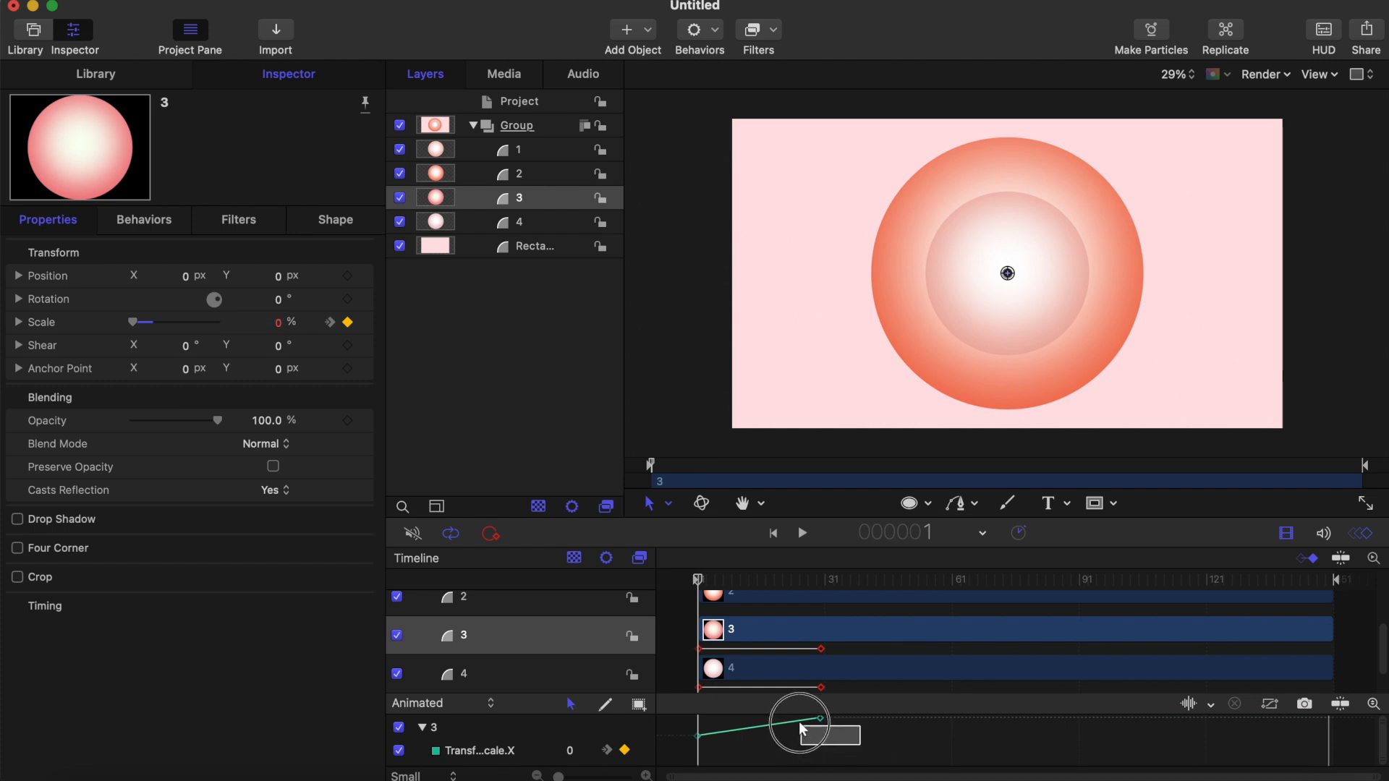
{"action": "right_click", "coordinate": [823, 721]}
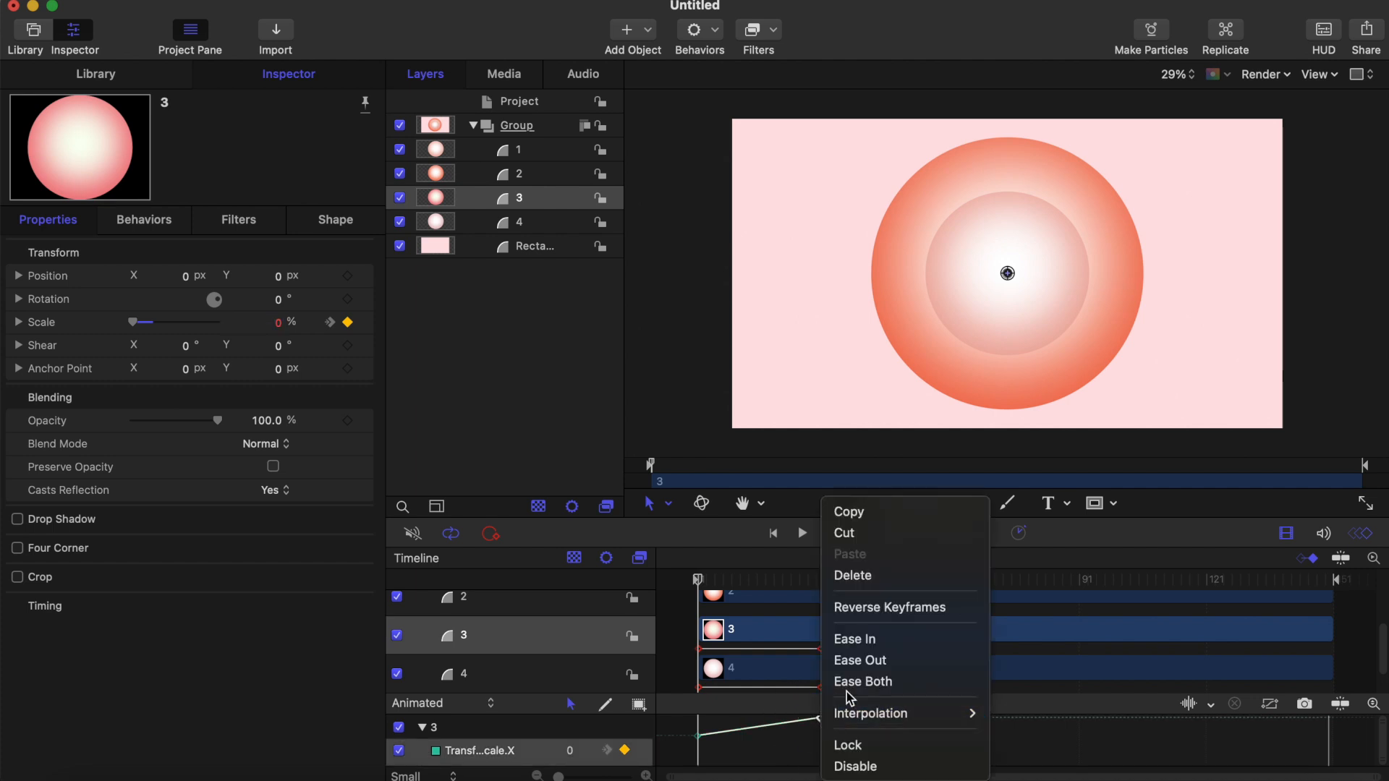
{"action": "left_click", "coordinate": [855, 684]}
- Keyframe circle 2's current scale at frame 30 and set its scale to 0% at frame 1
{"action": "left_click", "coordinate": [537, 175]}
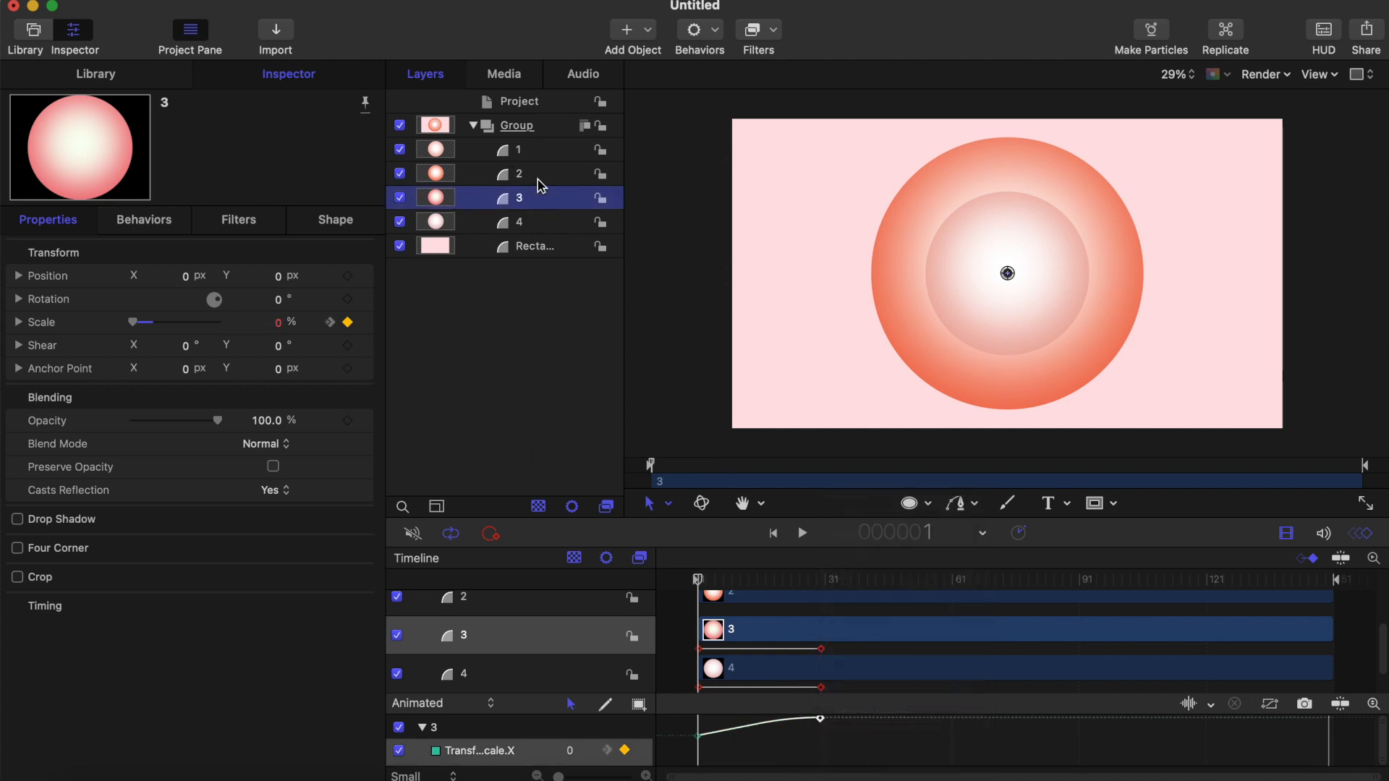
{"action": "left_click", "coordinate": [826, 579]}
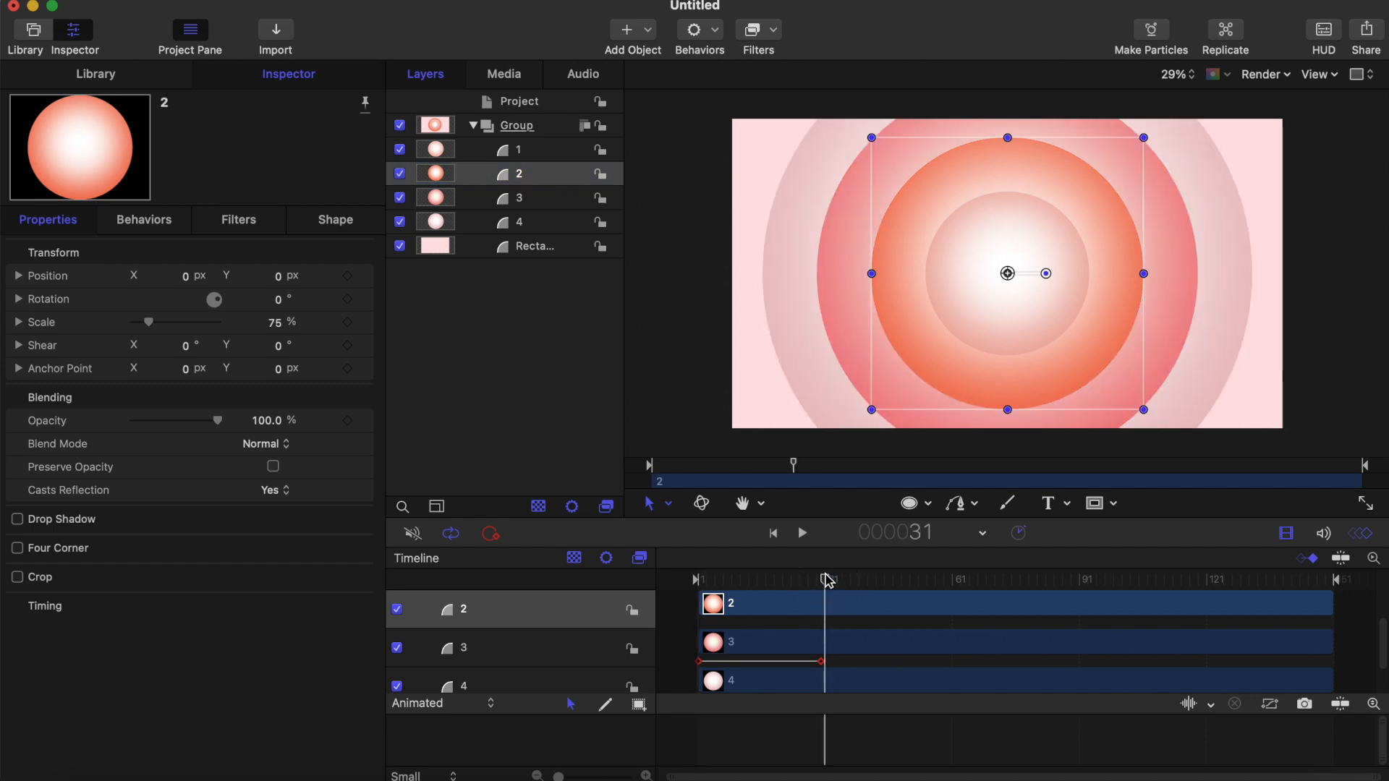
{"action": "key", "text": "Left"}
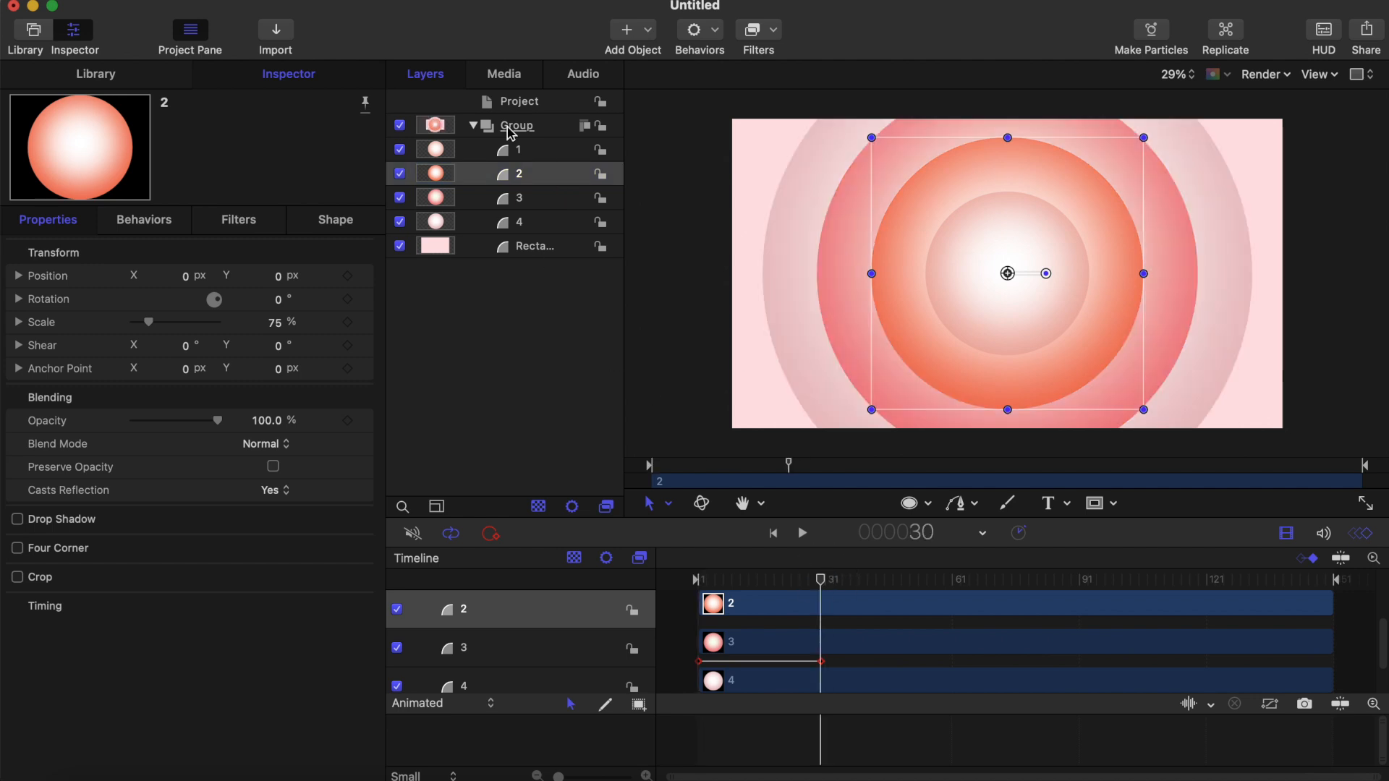
{"action": "left_click", "coordinate": [347, 322]}
{"action": "left_click_drag", "start_coordinate": [825, 578], "coordinate": [636, 580]}
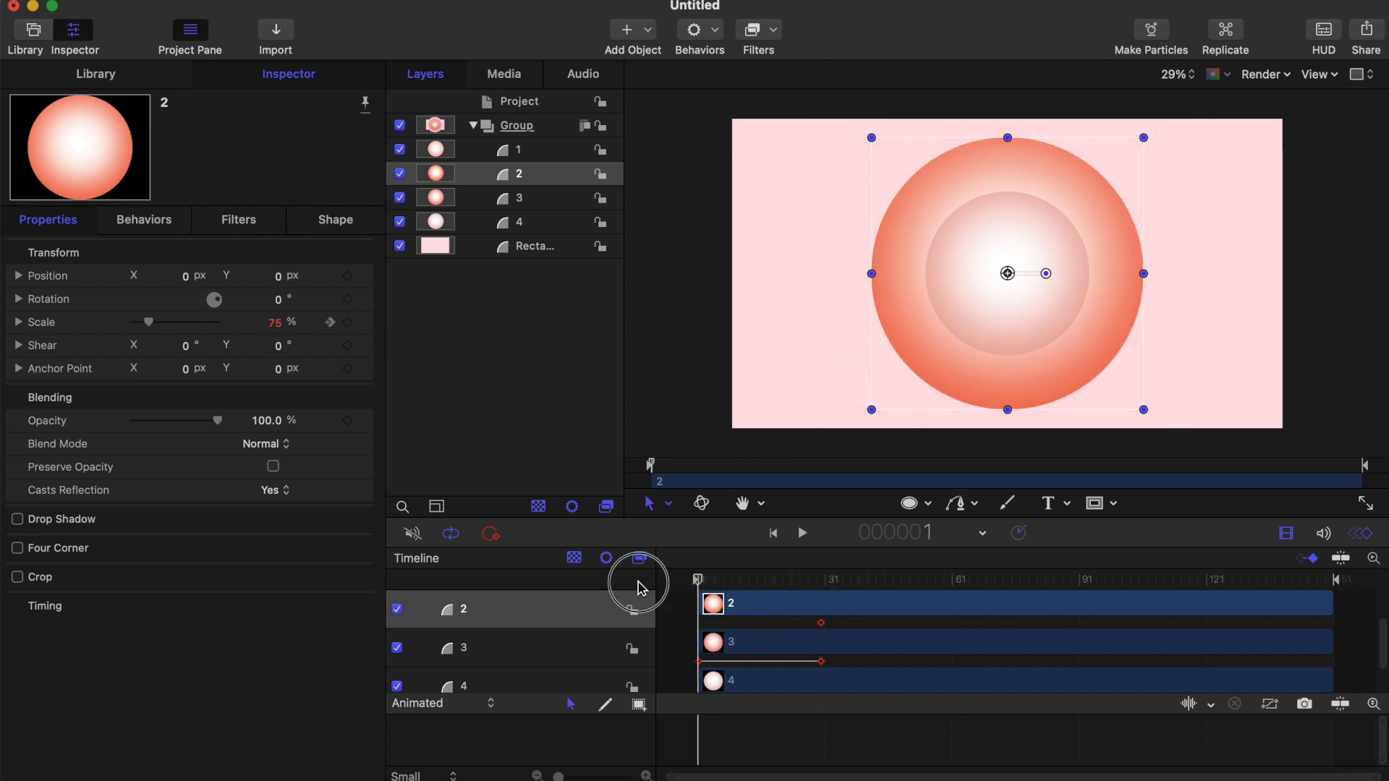
{"action": "mouse_move", "coordinate": [284, 327]}
{"action": "left_mouse_down"}
{"action": "mouse_move", "coordinate": [200, 328]}
{"action": "mouse_move", "coordinate": [277, 327]}
{"action": "left_mouse_up"}
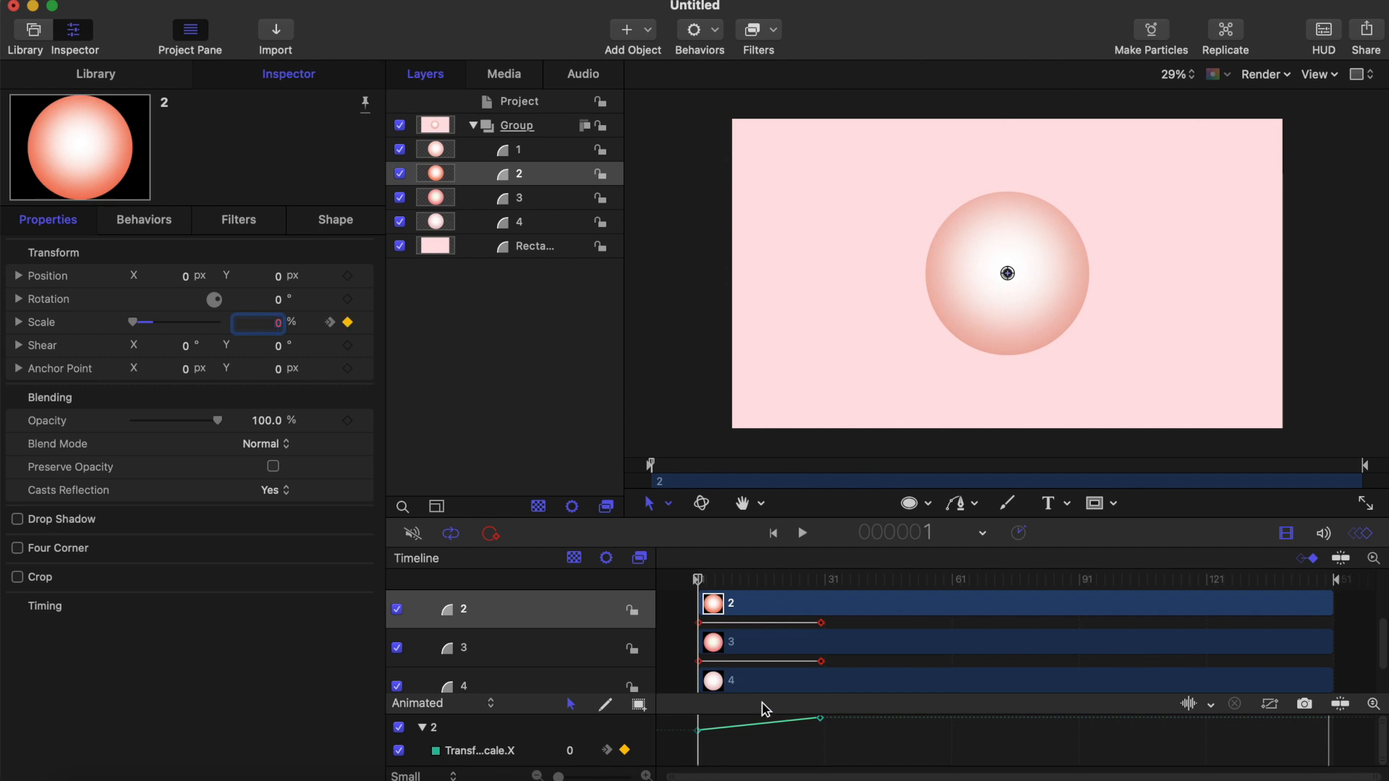
- Apply Ease Both to circle 2's scale keyframe at frame 30
{"action": "left_click", "coordinate": [812, 718]}
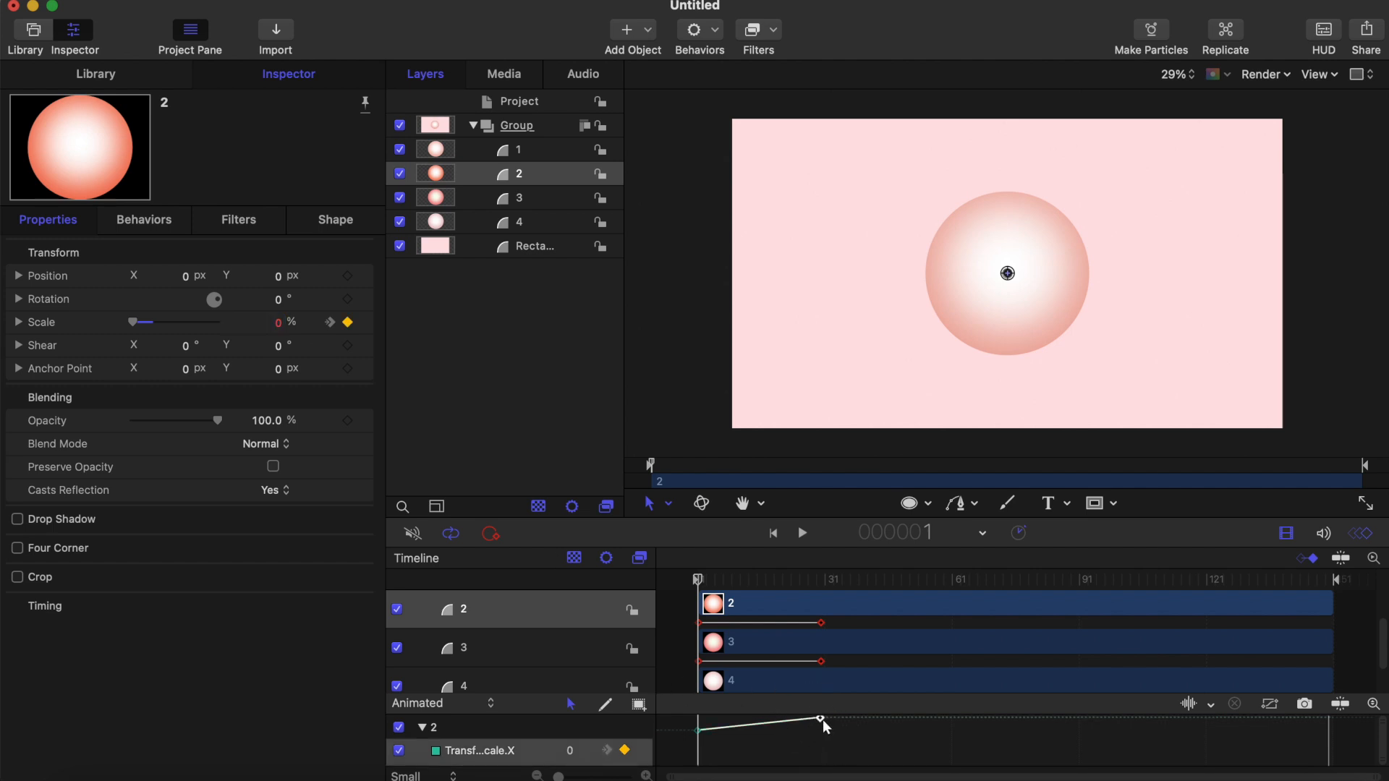
{"action": "right_click", "coordinate": [822, 718]}
{"action": "left_click", "coordinate": [859, 686]}
- Keyframe circle 1's current scale at frame 30 and set its scale to 0% at frame 1
{"action": "left_click", "coordinate": [519, 152]}
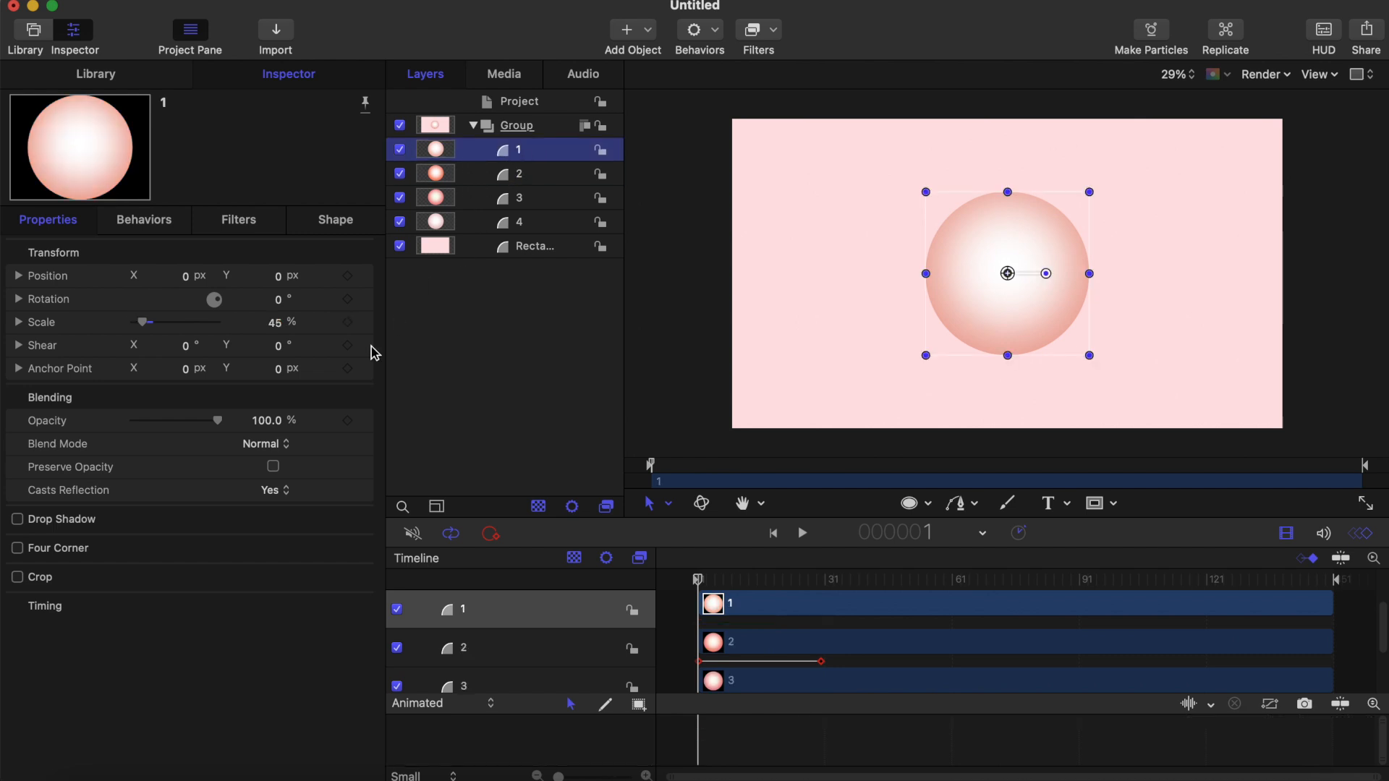
{"action": "left_click", "coordinate": [829, 581]}
{"action": "key", "text": "Left"}
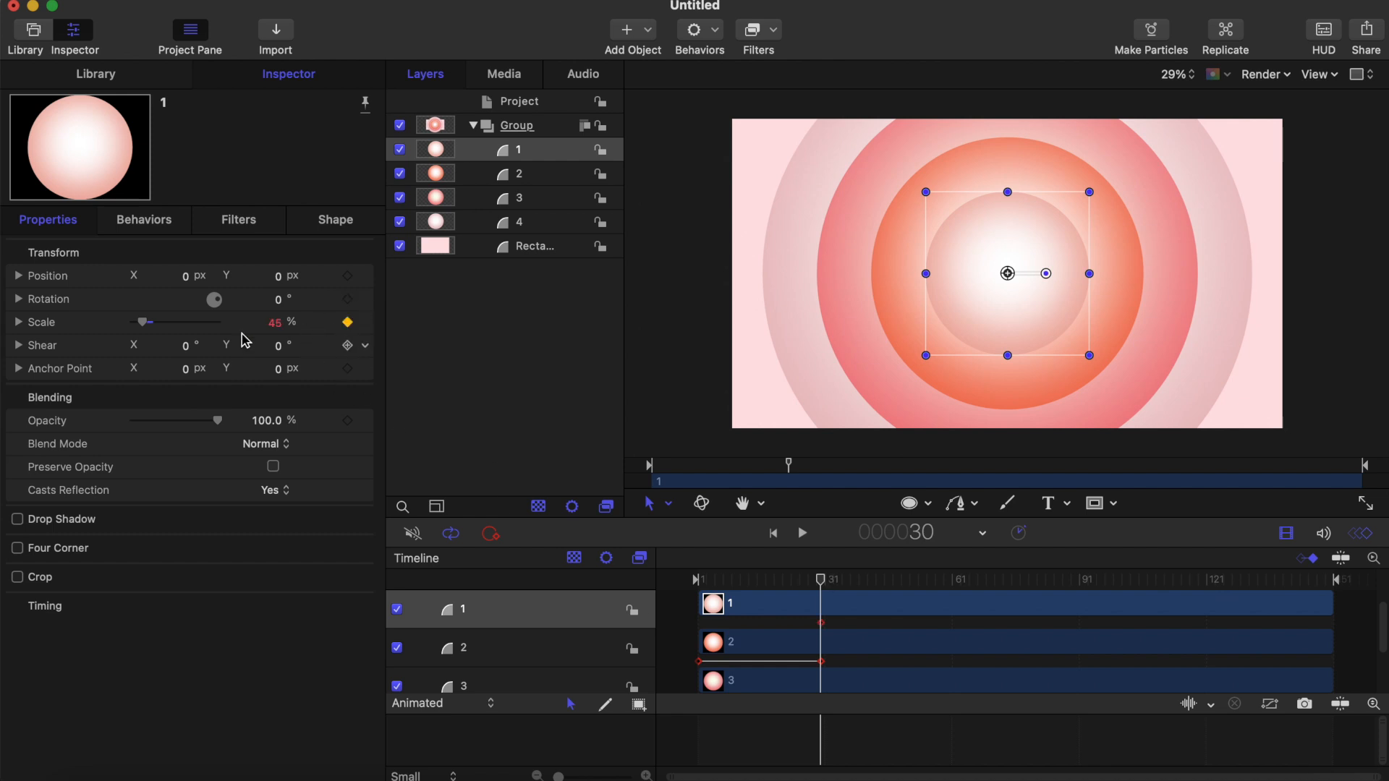
{"action": "left_click_drag", "start_coordinate": [824, 581], "coordinate": [636, 583]}
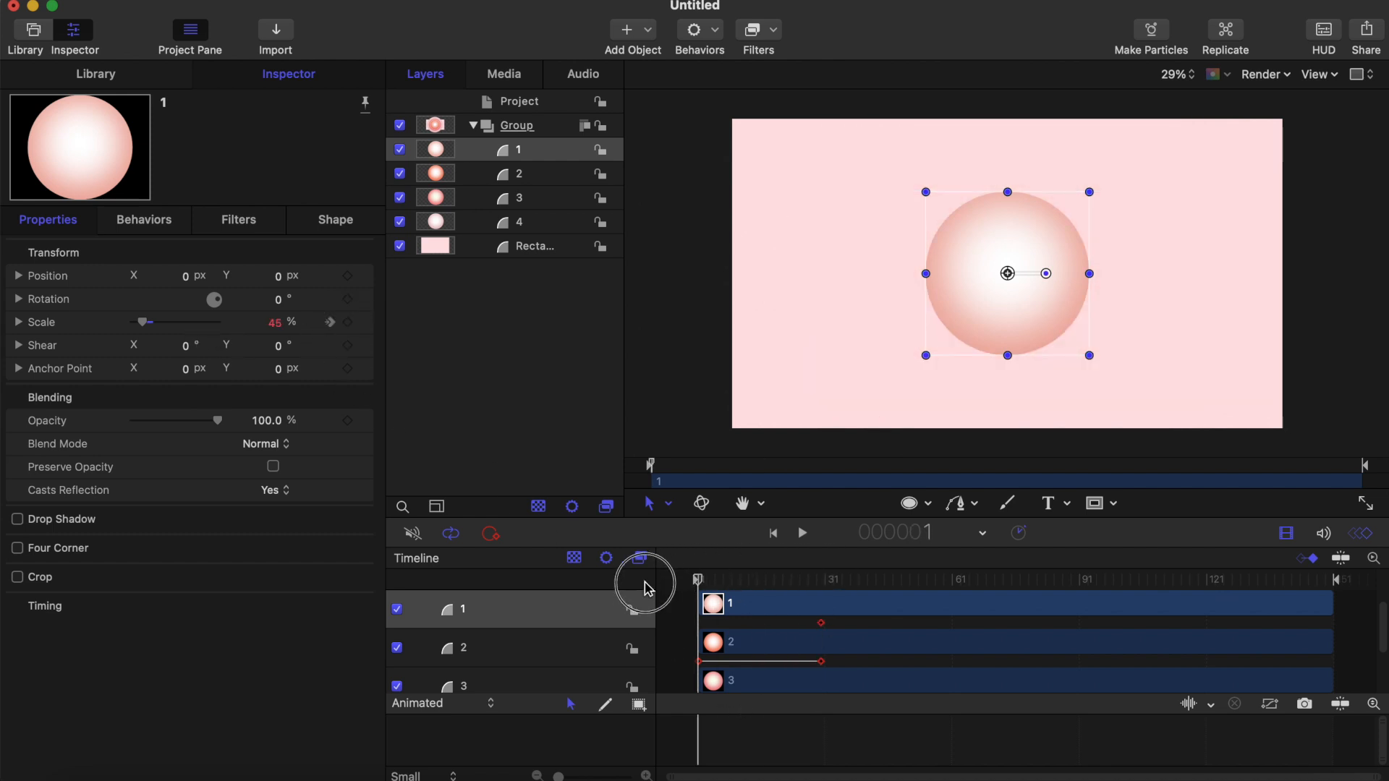
{"action": "mouse_move", "coordinate": [272, 320]}
{"action": "left_mouse_down"}
{"action": "mouse_move", "coordinate": [272, 345]}
{"action": "mouse_move", "coordinate": [275, 327]}
{"action": "left_mouse_up"}
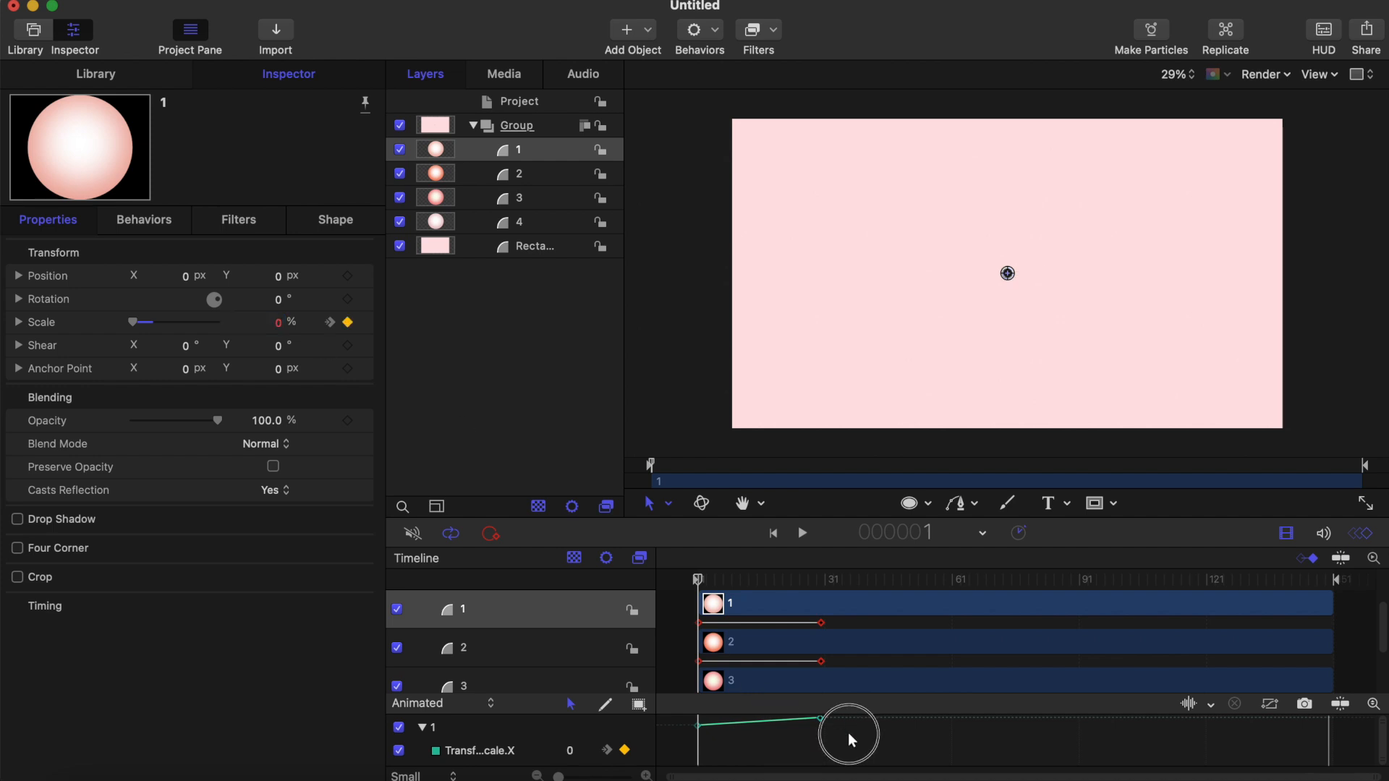
- Apply Ease Both to circle 1's scale keyframe at frame 30
{"action": "left_click", "coordinate": [817, 719]}
{"action": "right_click", "coordinate": [820, 724]}
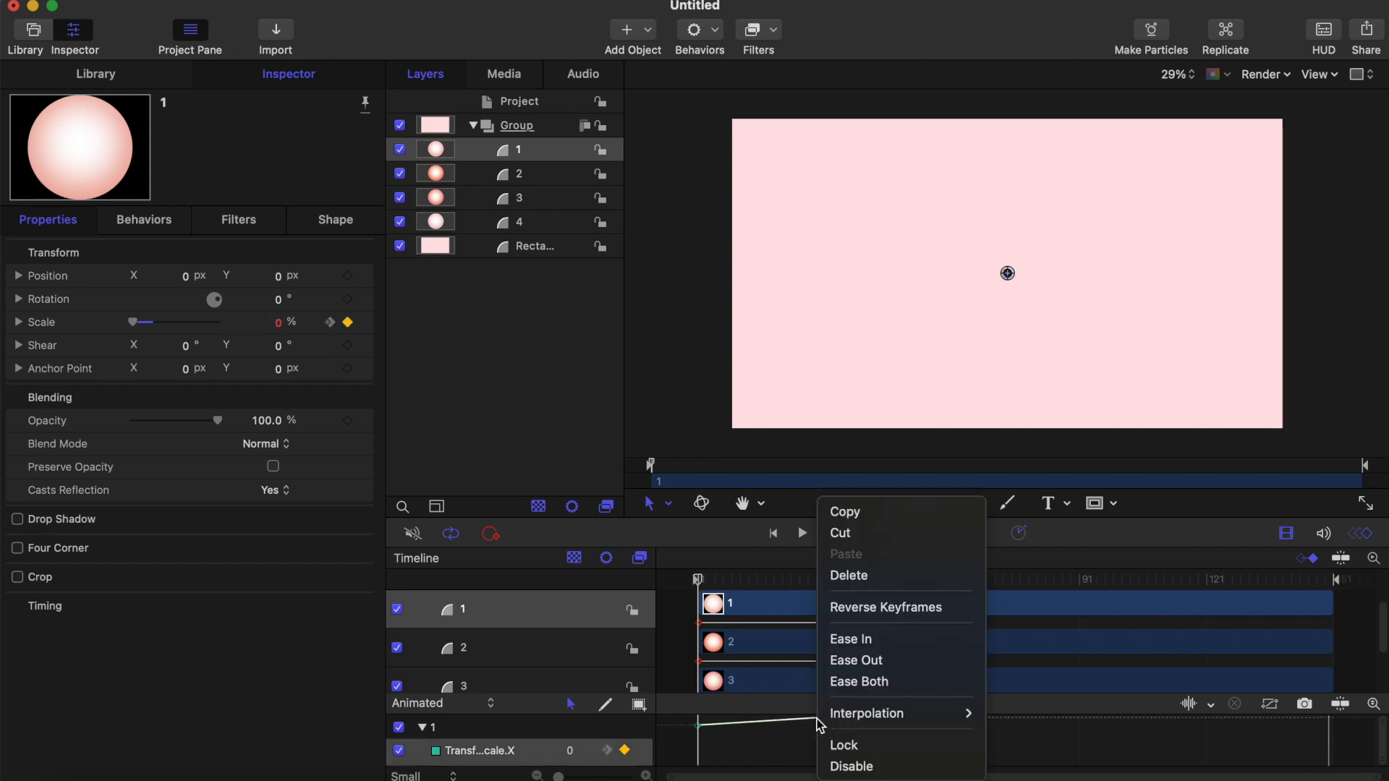
{"action": "left_click", "coordinate": [859, 683]}
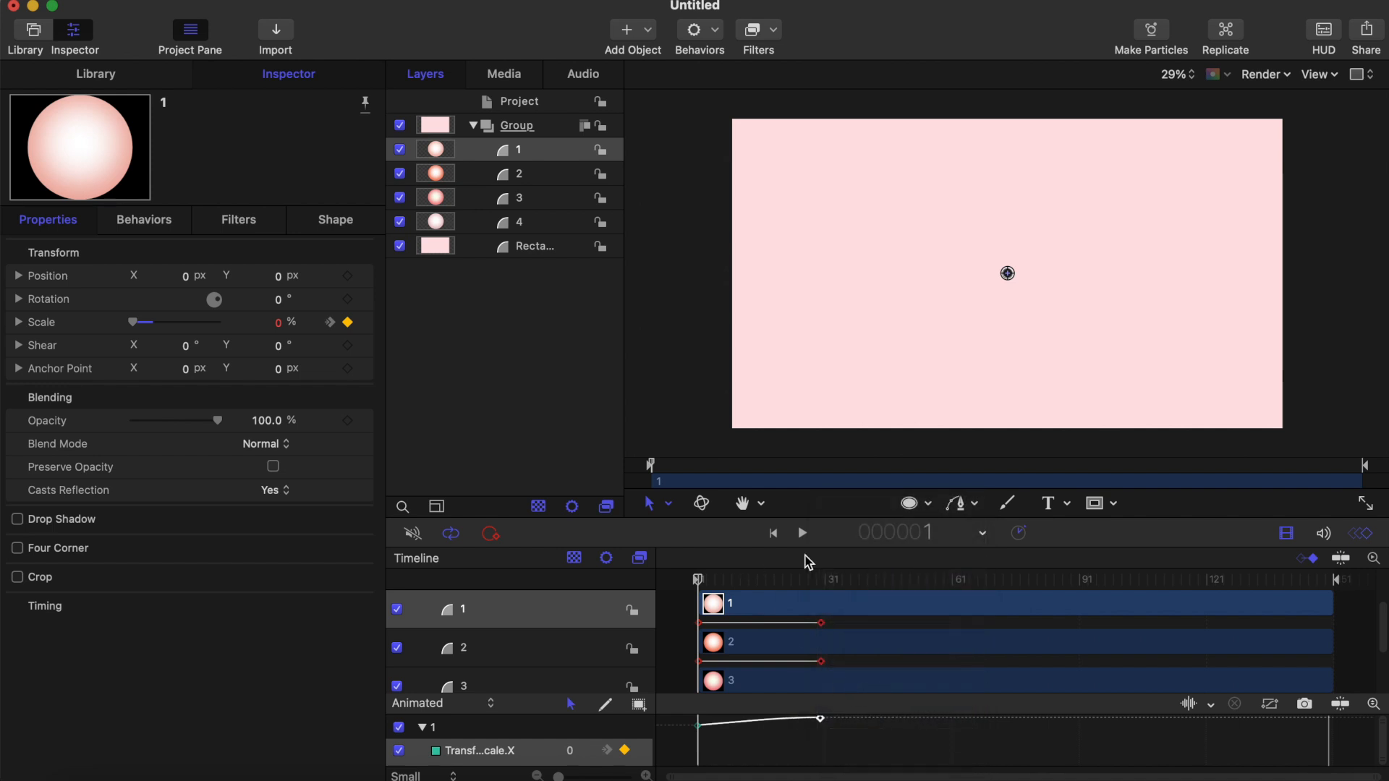
- Advance the playhead to frame 5 and shift circle 3's timeline clip to start there
{"action": "key", "text": "Right"}
{"action": "key", "text": "Right"}
{"action": "key", "text": "Right"}
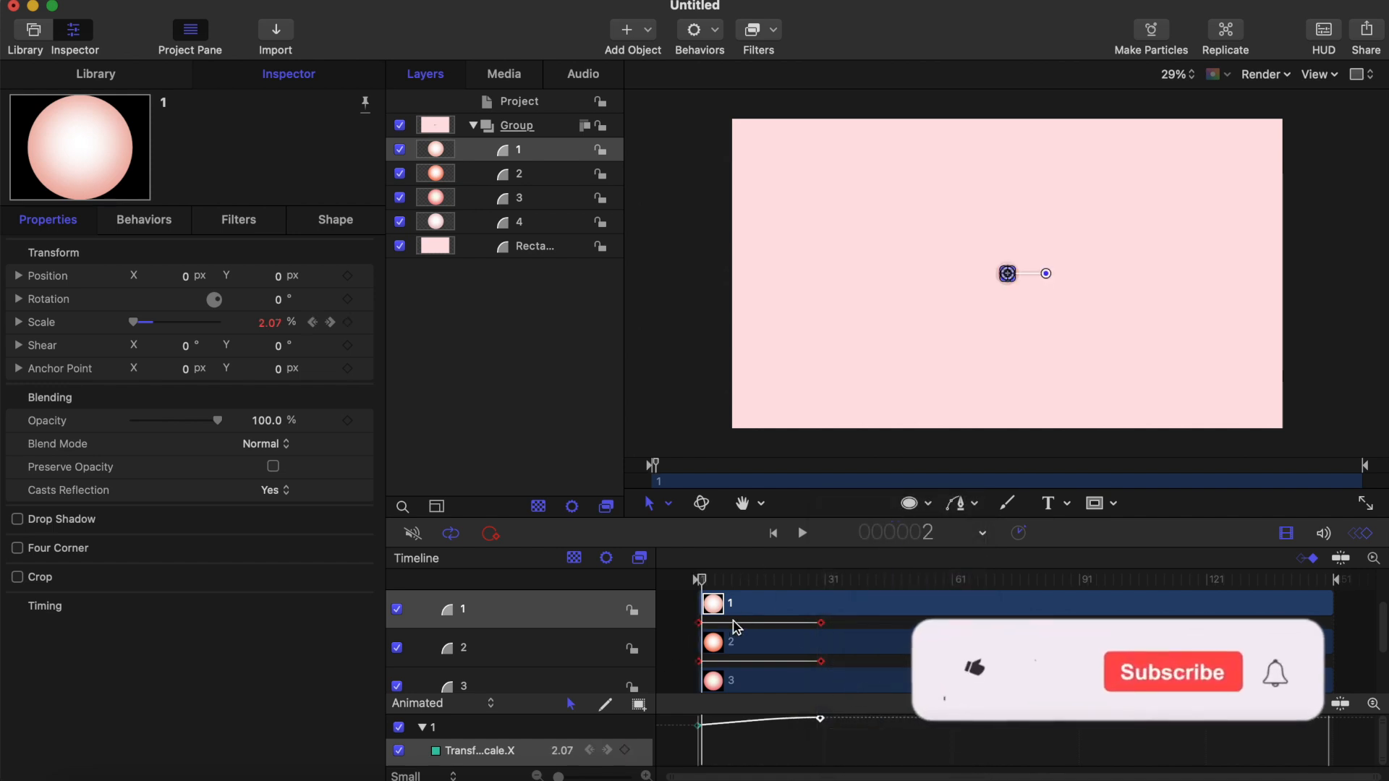
{"action": "key", "text": "Right"}
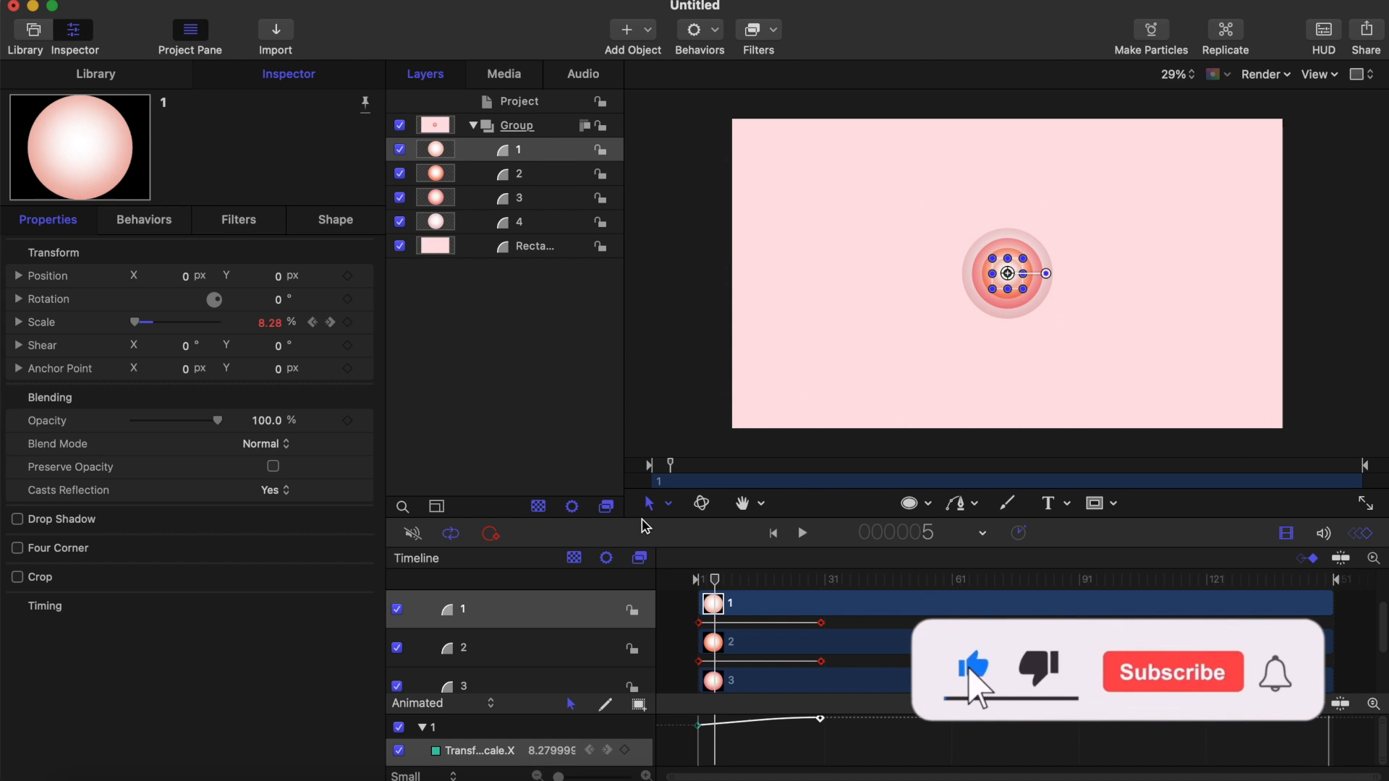
{"action": "left_click", "coordinate": [543, 205]}
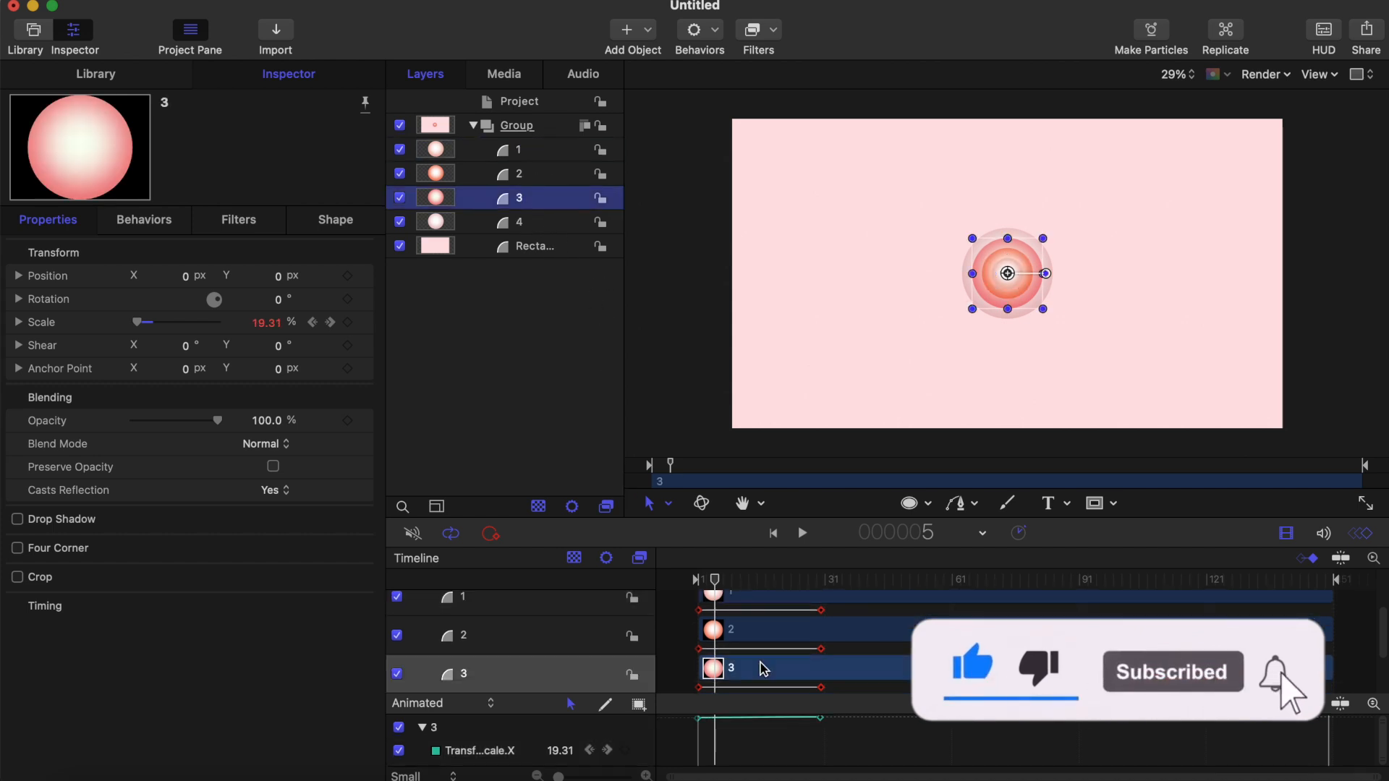
{"action": "scroll", "coordinate": [761, 655], "scroll_direction": "down", "scroll_amount": 2}
{"action": "scroll", "coordinate": [761, 655], "scroll_direction": "up", "scroll_amount": 1}
{"action": "left_click_drag", "start_coordinate": [749, 626], "coordinate": [765, 630]}
- Advance the playhead to frame 10 and shift circle 2's timeline clip to start there
{"action": "key", "text": "Right"}
{"action": "key", "text": "Right"}
{"action": "key", "text": "Right"}
{"action": "key", "text": "Right"}
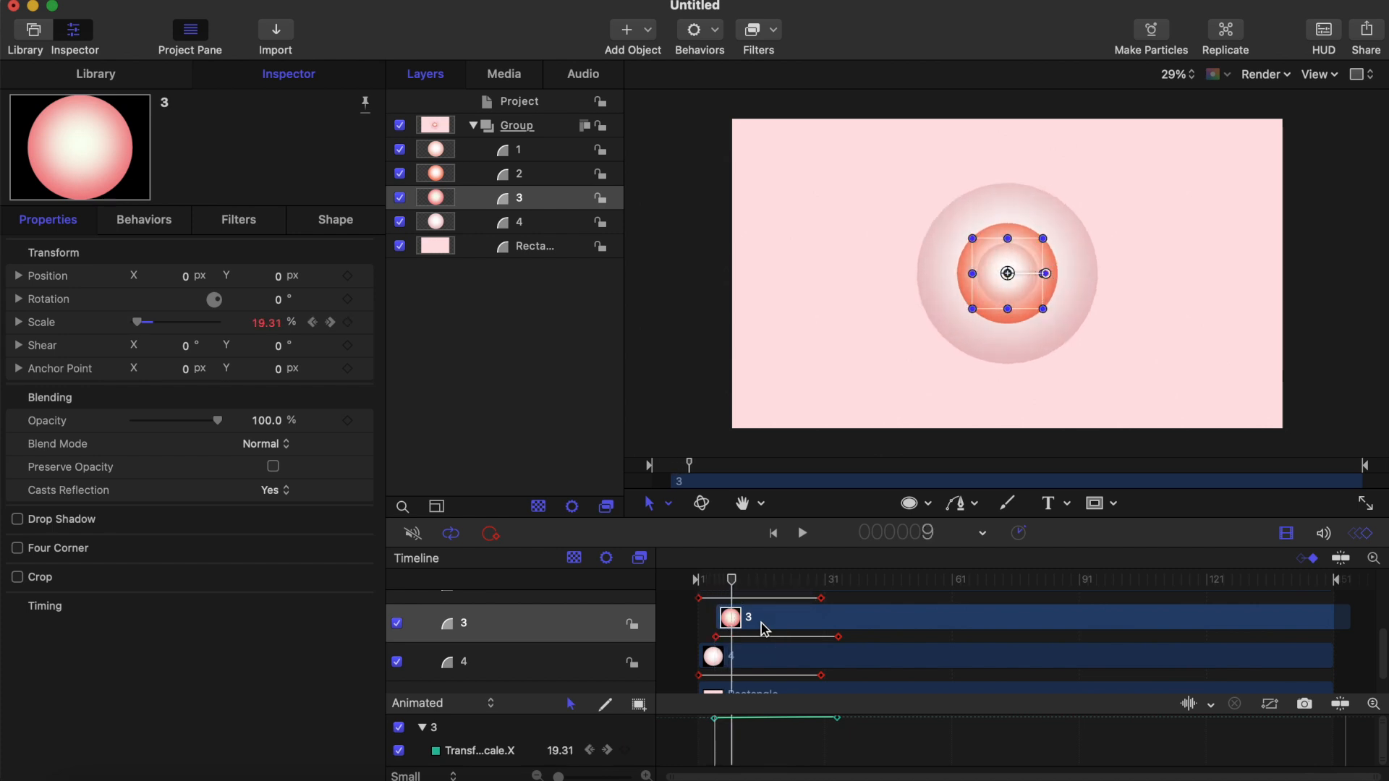
{"action": "key", "text": "Right"}
{"action": "scroll", "coordinate": [765, 629], "scroll_direction": "up", "scroll_amount": 1}
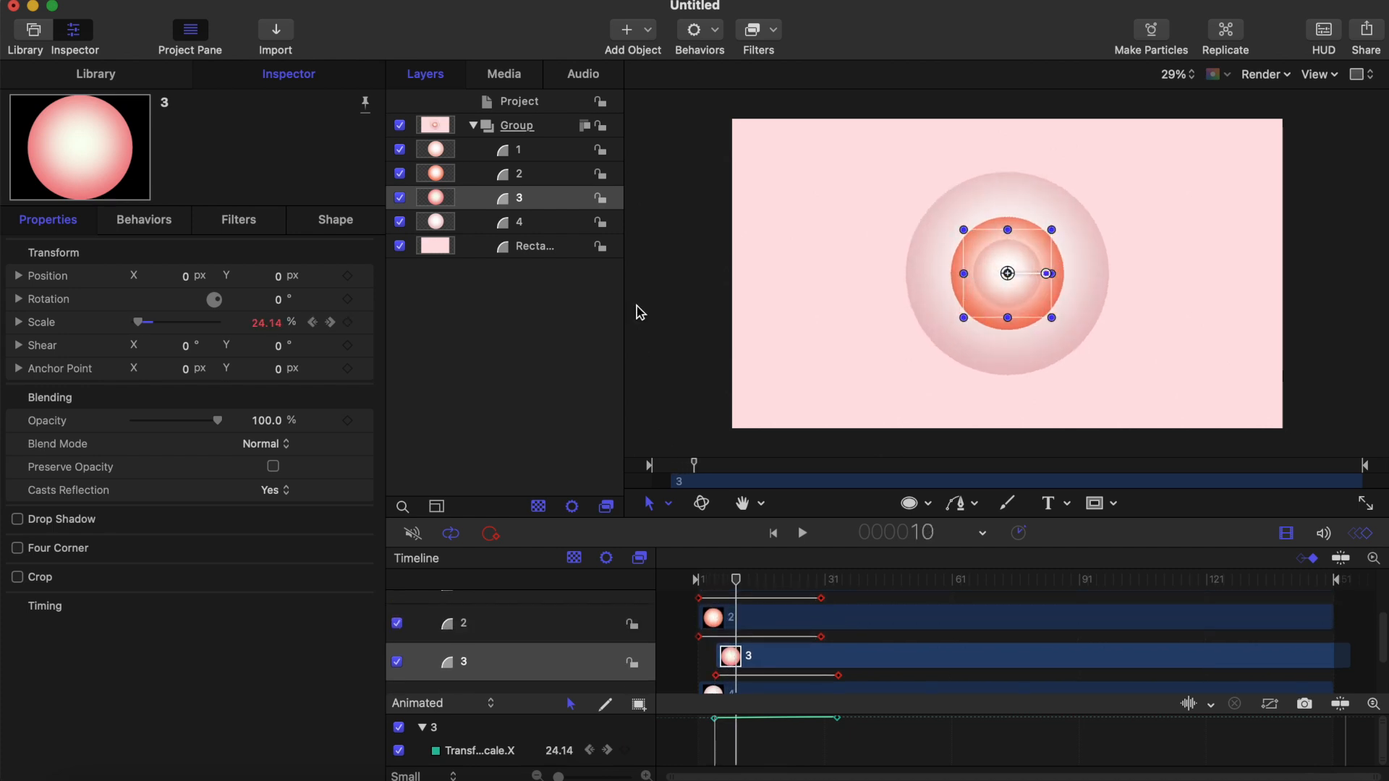
{"action": "left_click_drag", "start_coordinate": [769, 619], "coordinate": [801, 624]}
- Advance the playhead to frame 15 and shift circle 1's timeline clip to start there
{"action": "left_click", "coordinate": [541, 151]}
{"action": "key", "text": "Right"}
{"action": "key", "text": "Right"}
{"action": "key", "text": "Right"}
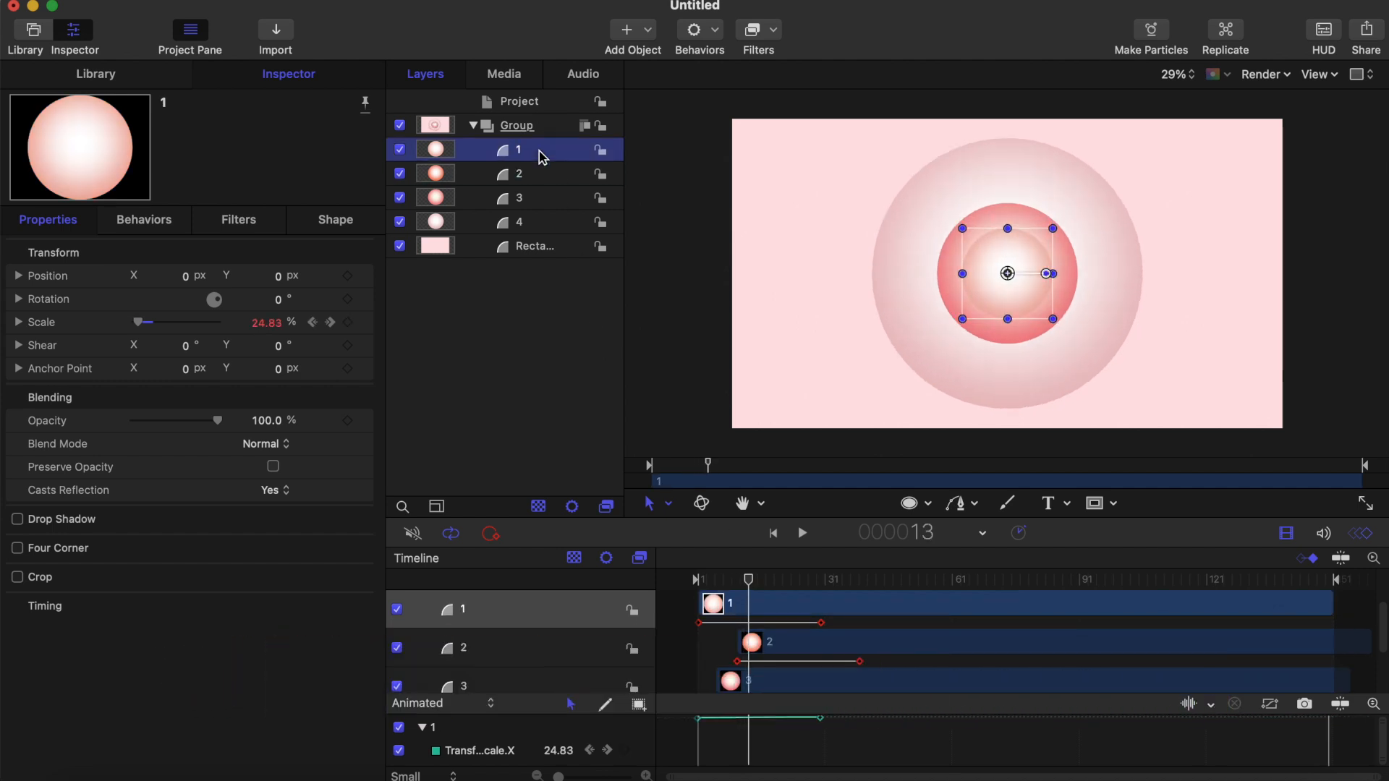
{"action": "key", "text": "Right"}
{"action": "key", "text": "Right"}
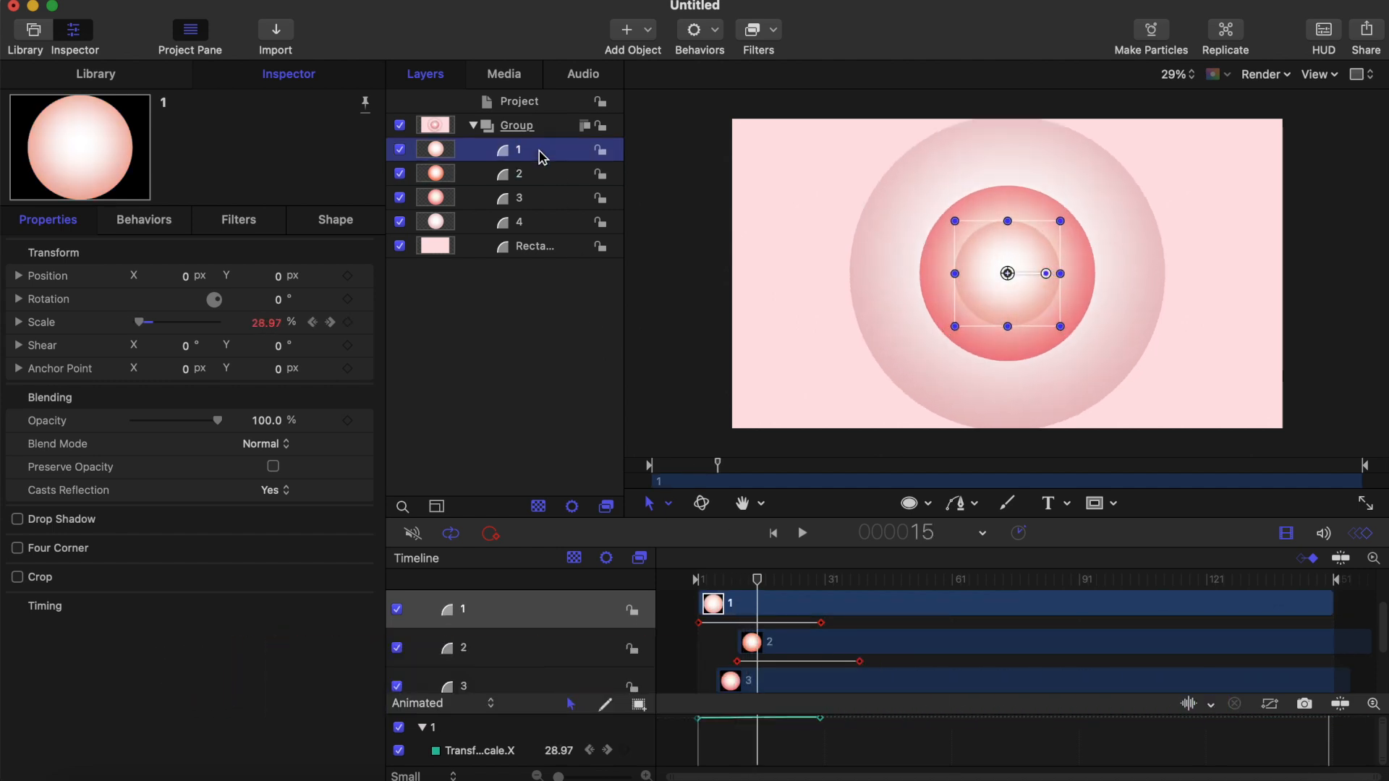
{"action": "scroll", "coordinate": [831, 667], "scroll_direction": "up", "scroll_amount": 3}
{"action": "scroll", "coordinate": [830, 667], "scroll_direction": "down", "scroll_amount": 2}
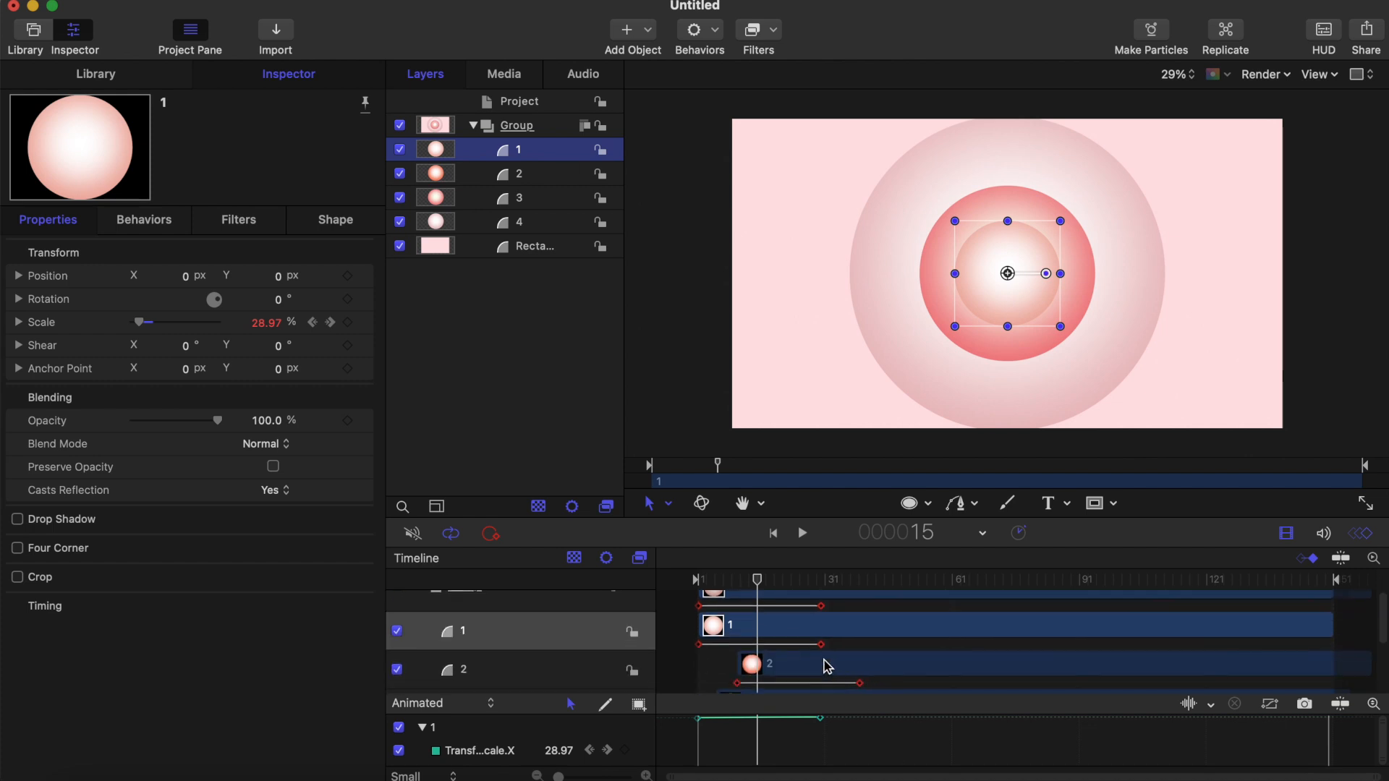
{"action": "left_click_drag", "start_coordinate": [785, 635], "coordinate": [845, 629]}
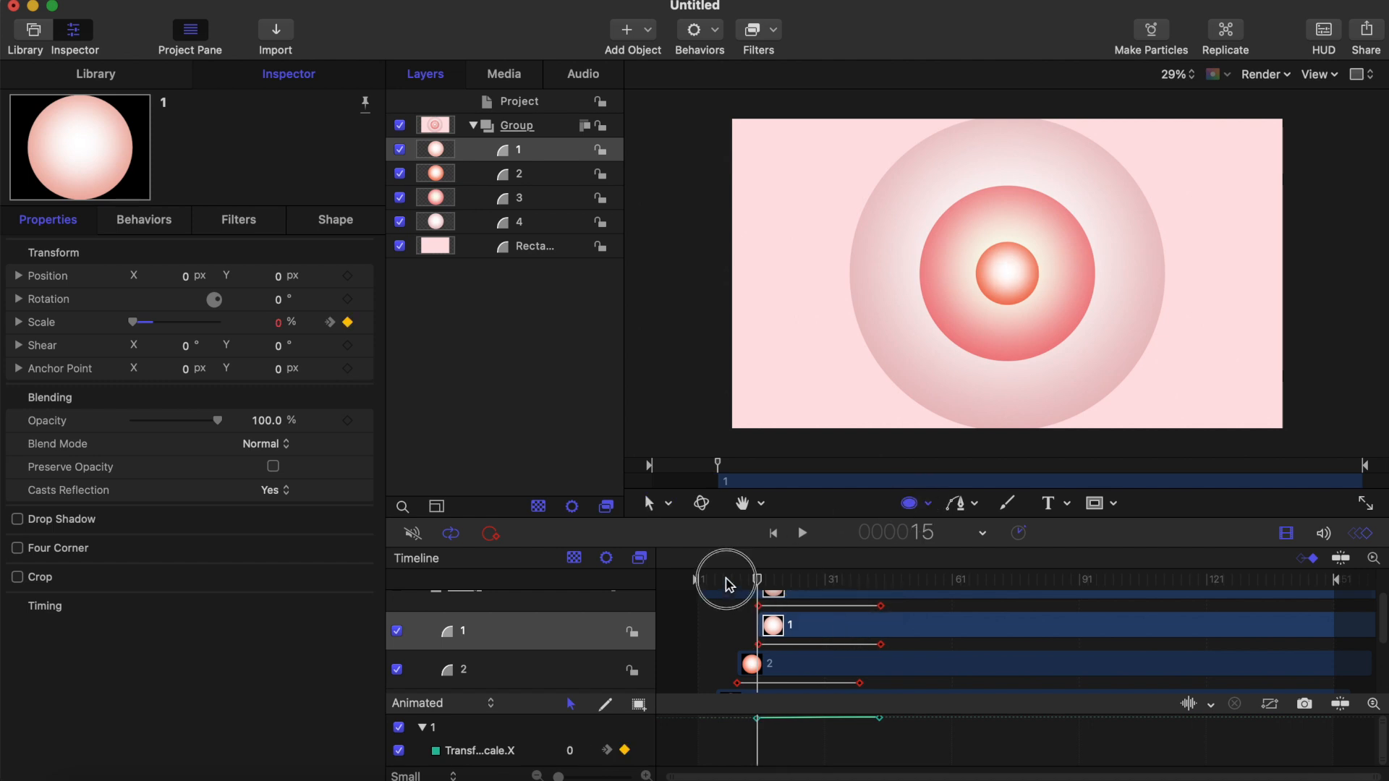
- Play the staggered circle animation from the start several times to check its timing
{"action": "key", "text": "Home"}
{"action": "key", "text": "space"}
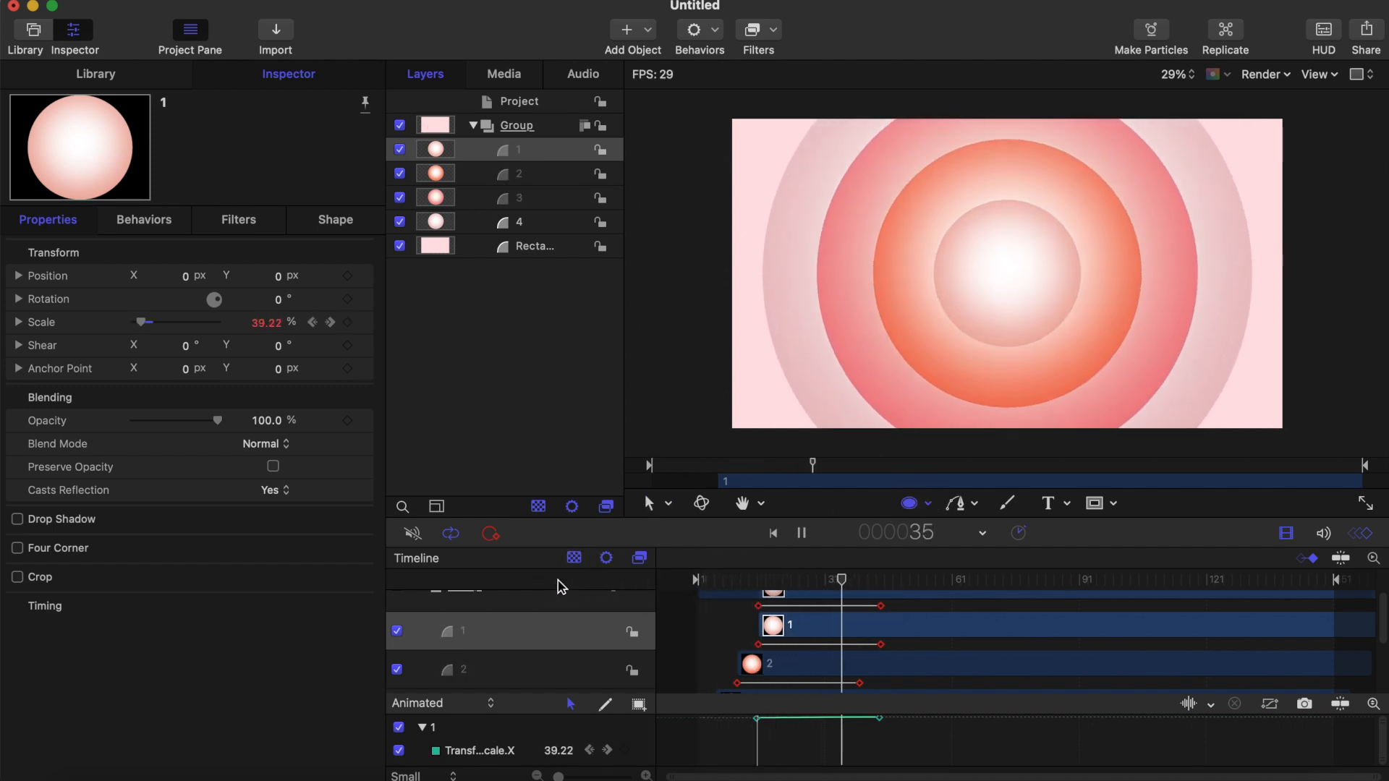
{"action": "left_click_drag", "start_coordinate": [731, 582], "coordinate": [489, 581]}
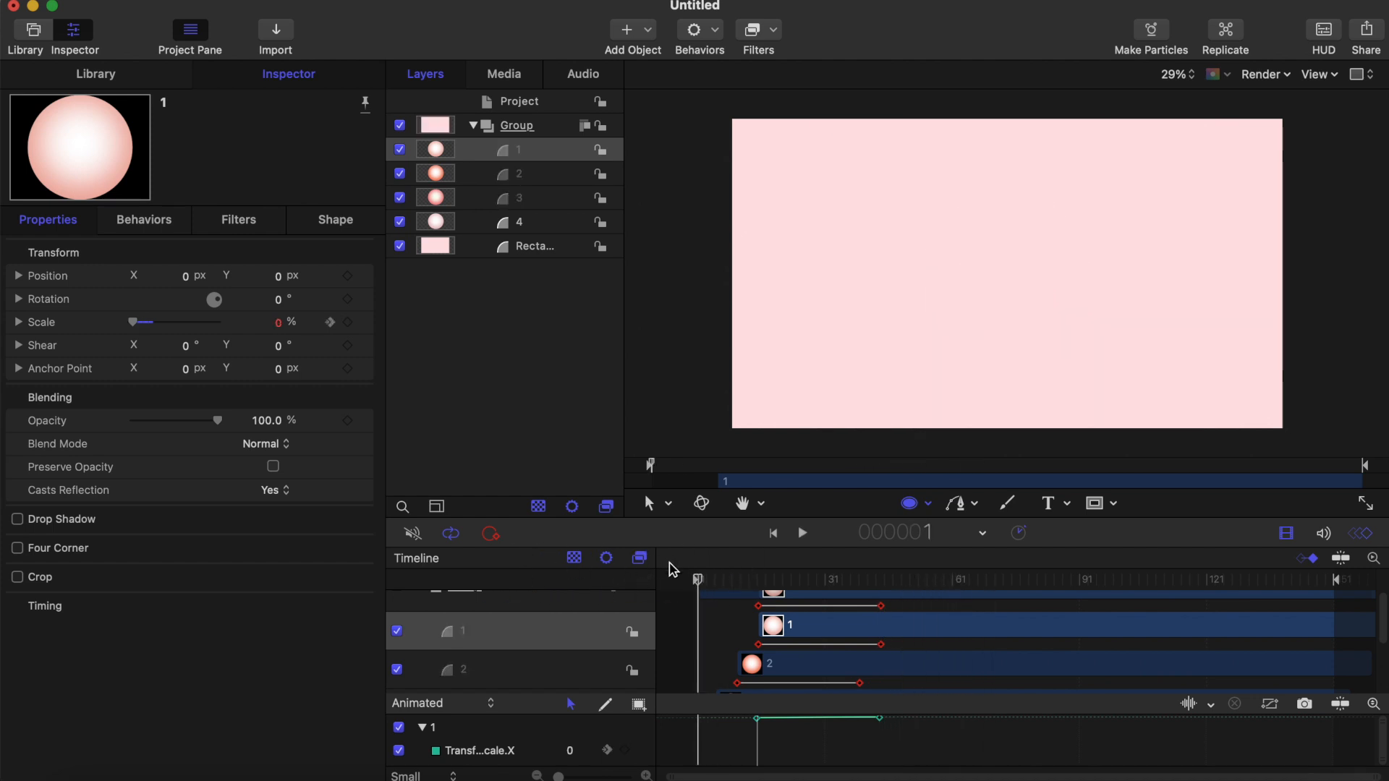
{"action": "key", "text": "space"}
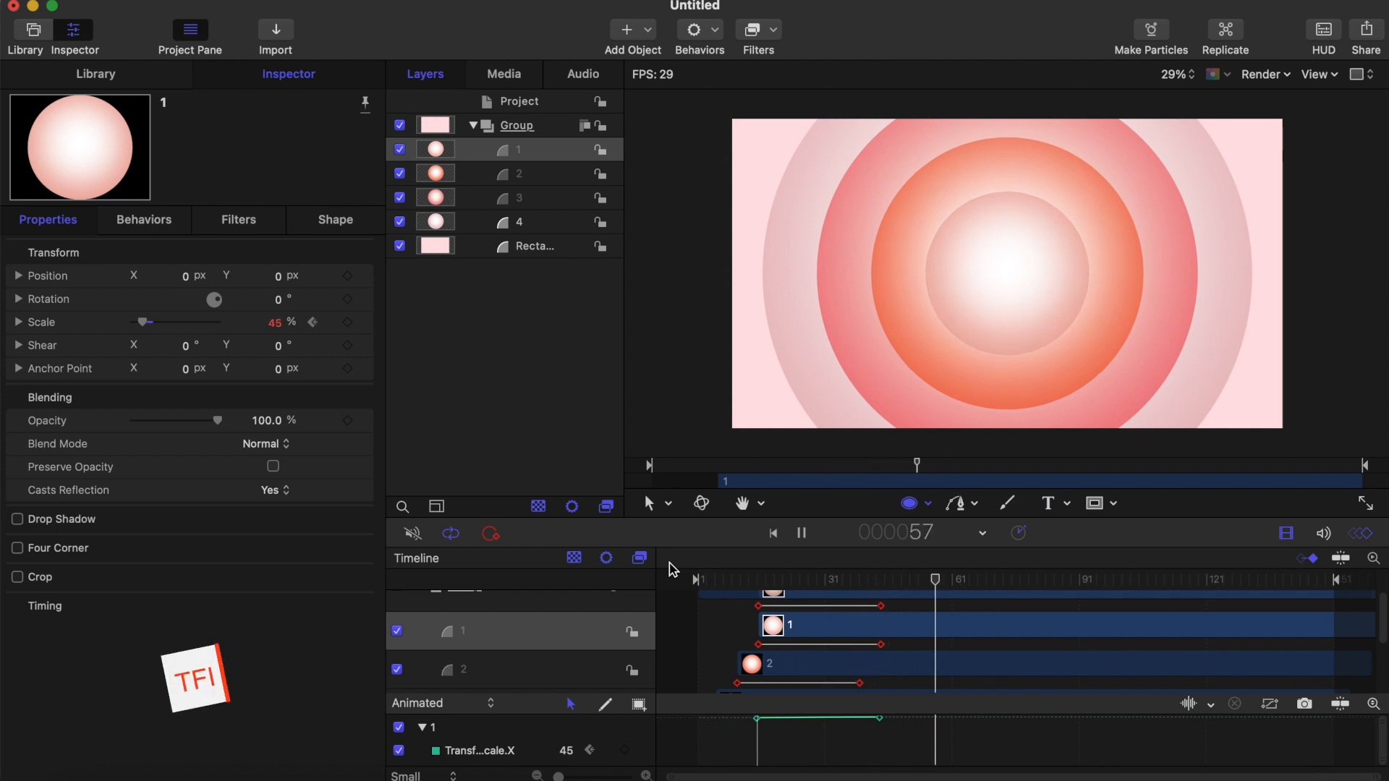
{"action": "key", "text": "space"}
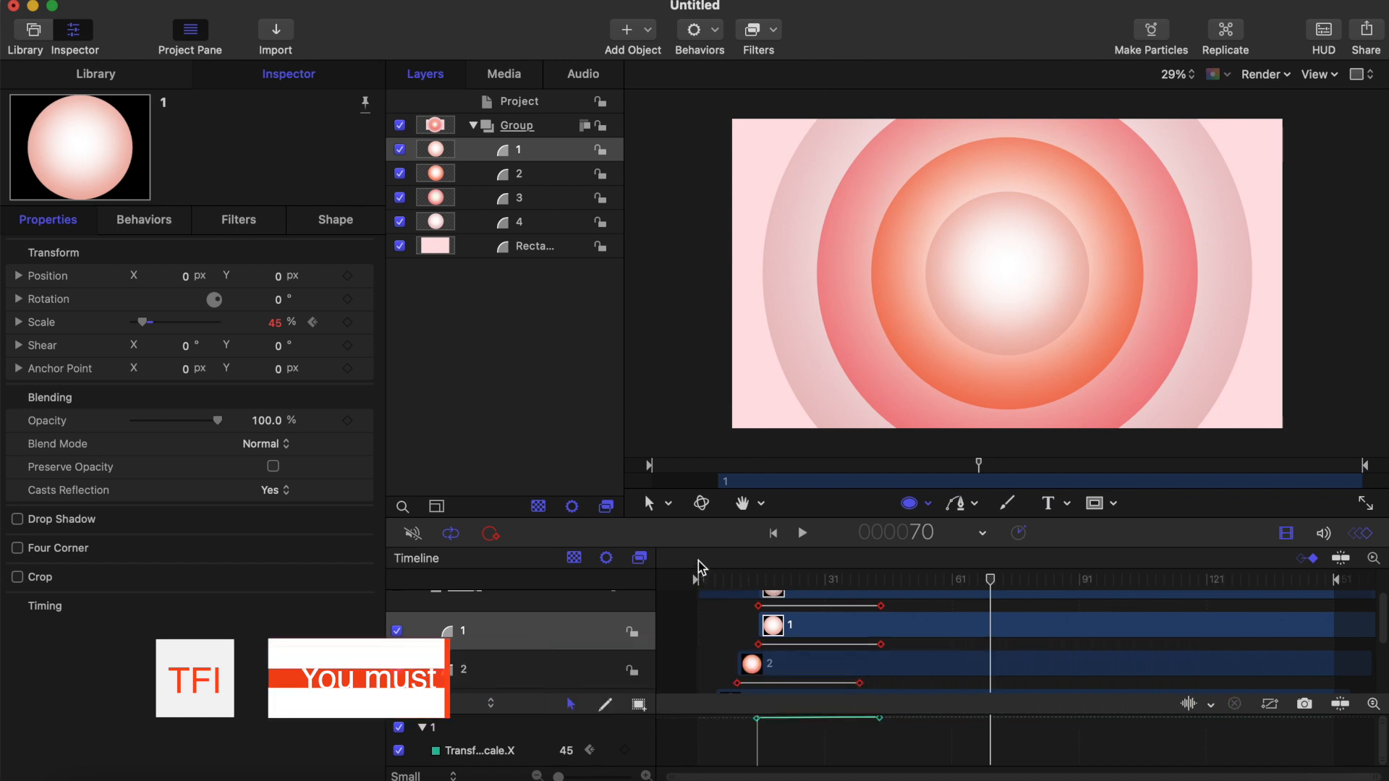
{"action": "left_click", "coordinate": [718, 578]}
{"action": "key", "text": "space"}
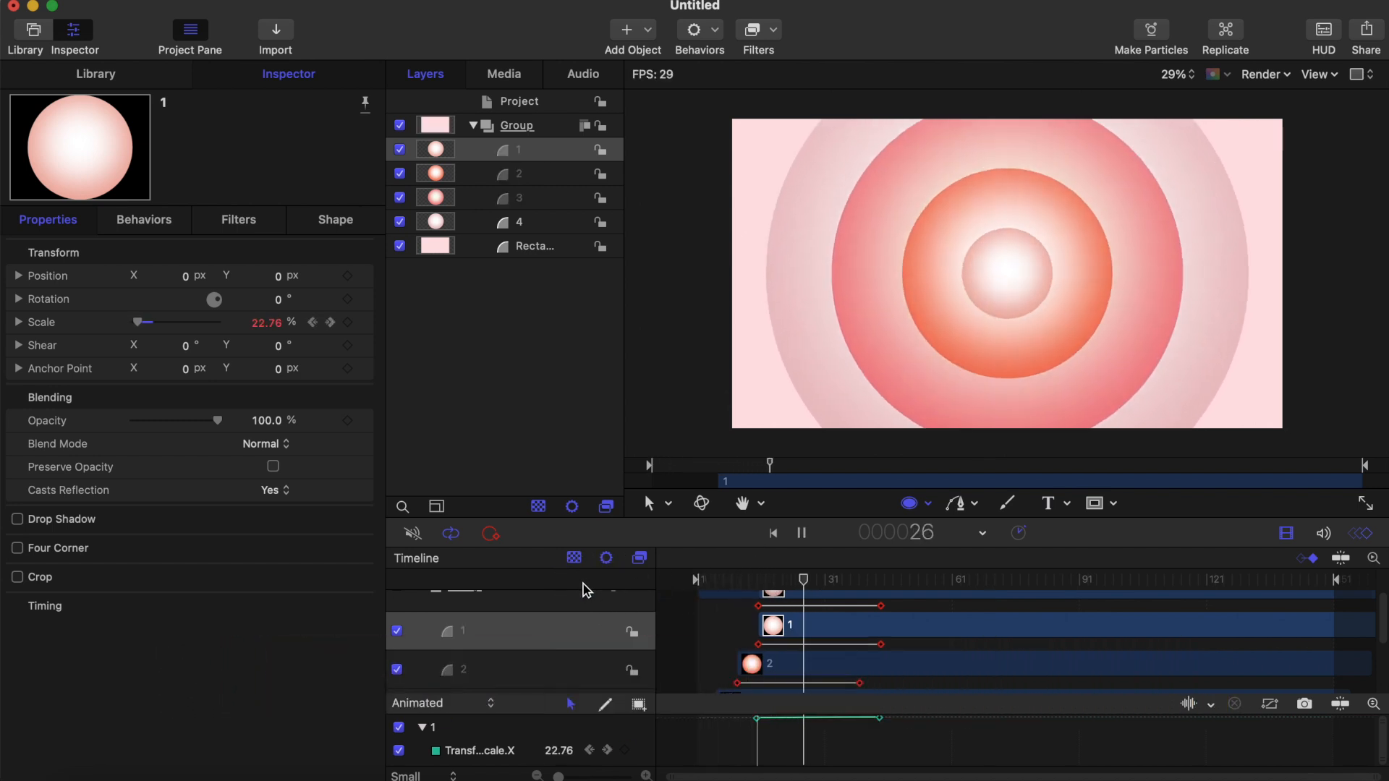
{"action": "key", "text": "space"}
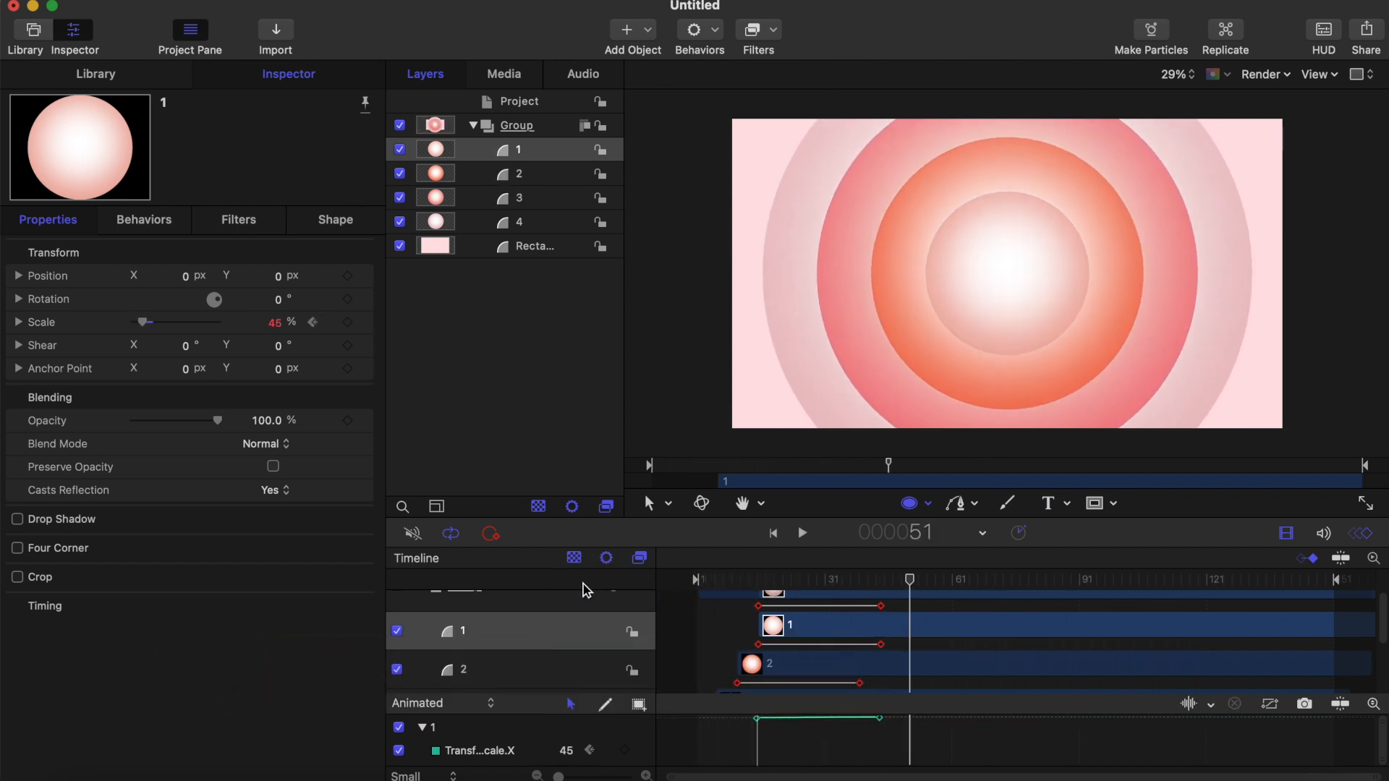
- Add the apple-512 logo image to the circles' group and set its X and Y position to 0 px
{"action": "left_click", "coordinate": [532, 128]}
{"action": "left_click_drag", "start_coordinate": [1071, 663], "coordinate": [1014, 272]}
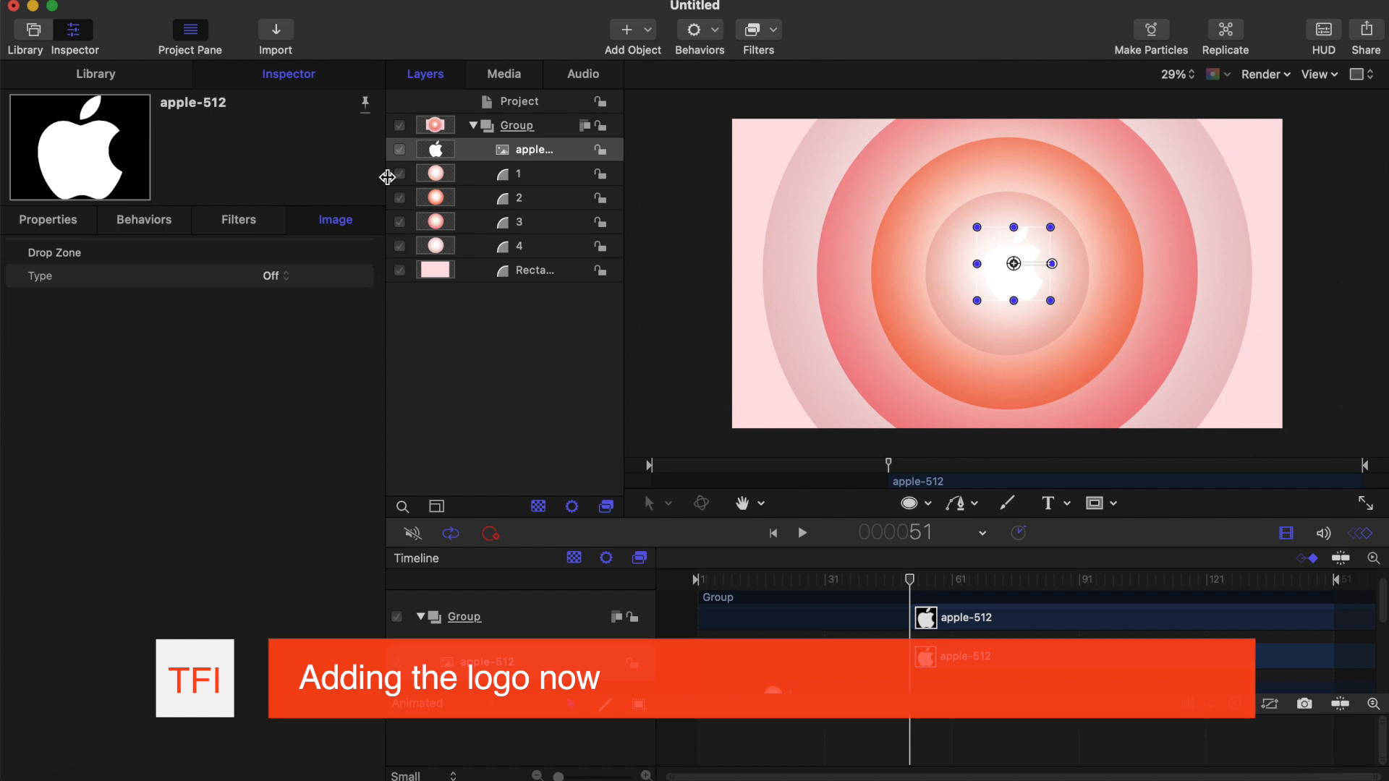
{"action": "left_click", "coordinate": [95, 75]}
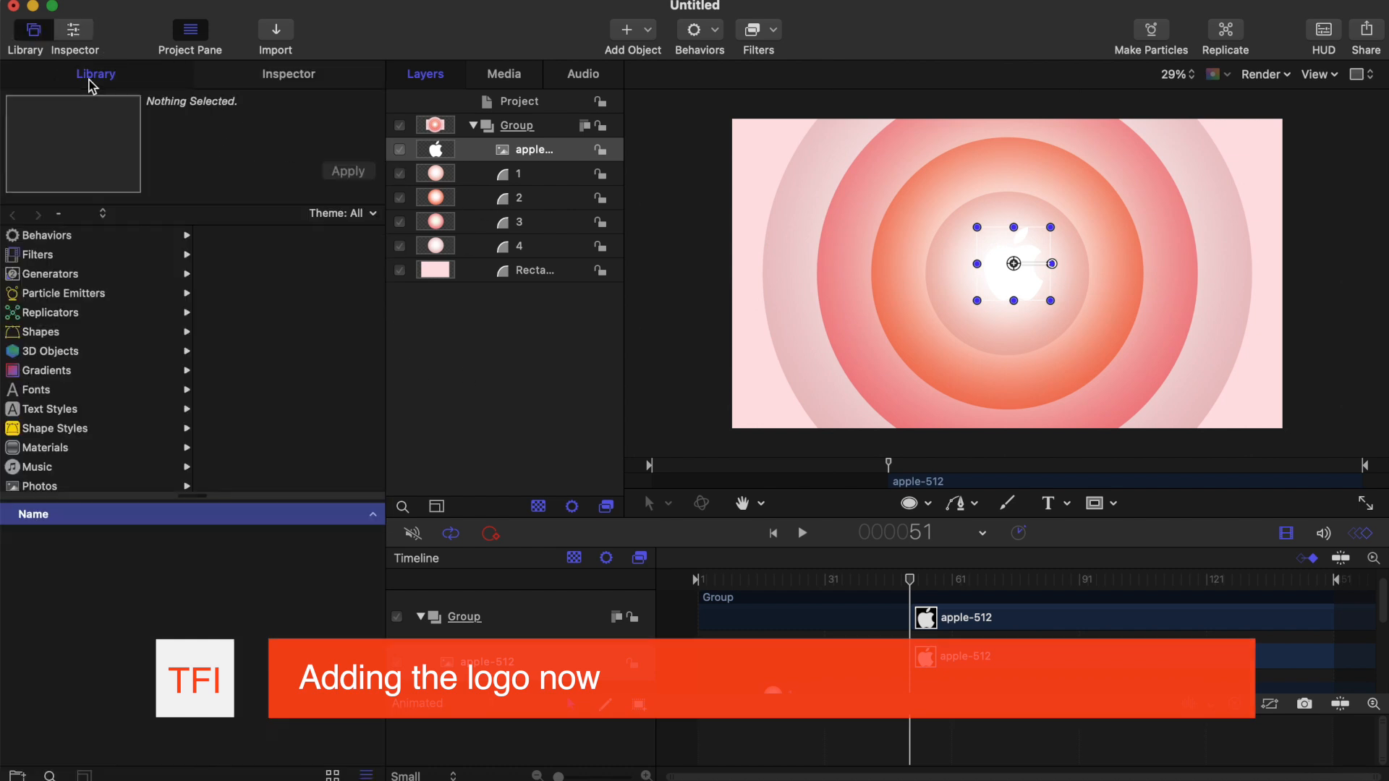
{"action": "left_click", "coordinate": [290, 75]}
{"action": "left_click", "coordinate": [62, 219]}
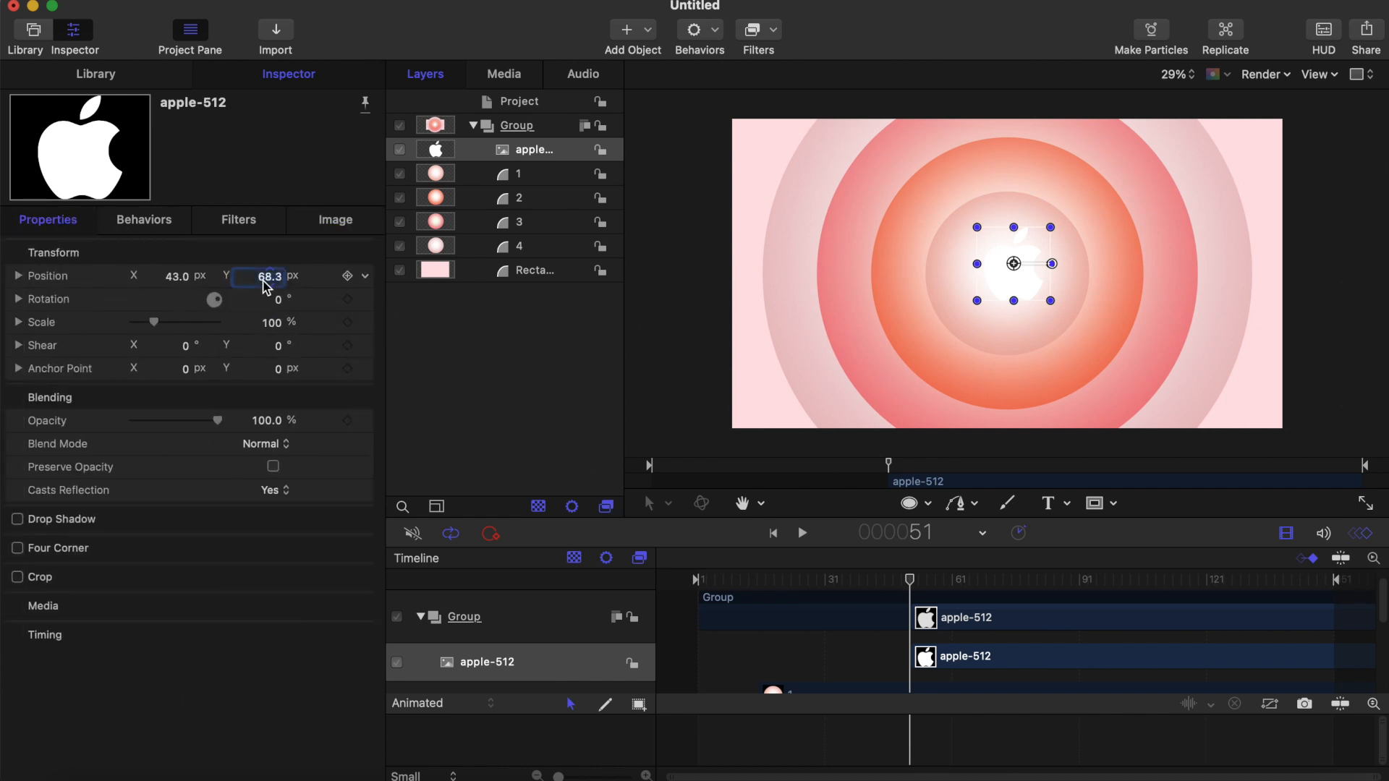
{"action": "key", "text": "Return"}
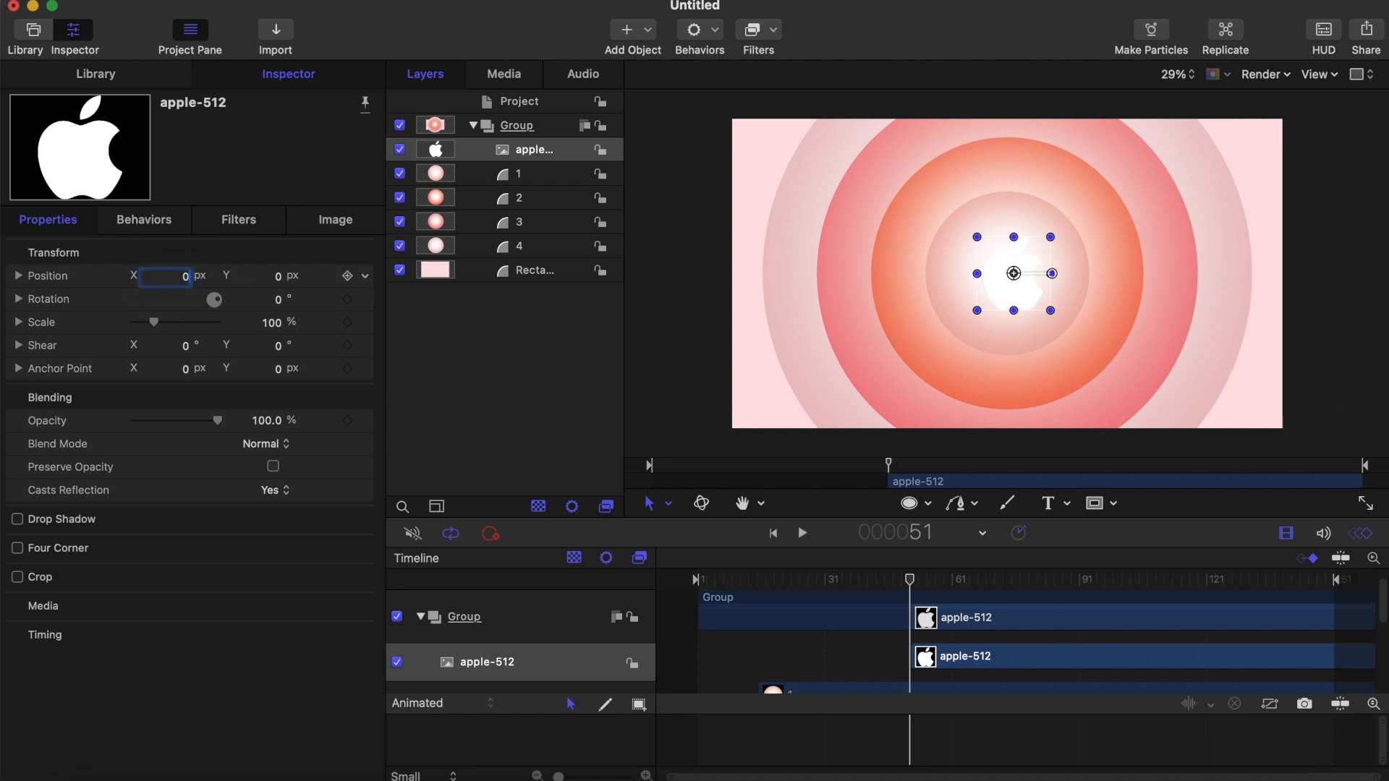
{"action": "type", "text": "0"}
{"action": "key", "text": "Return"}
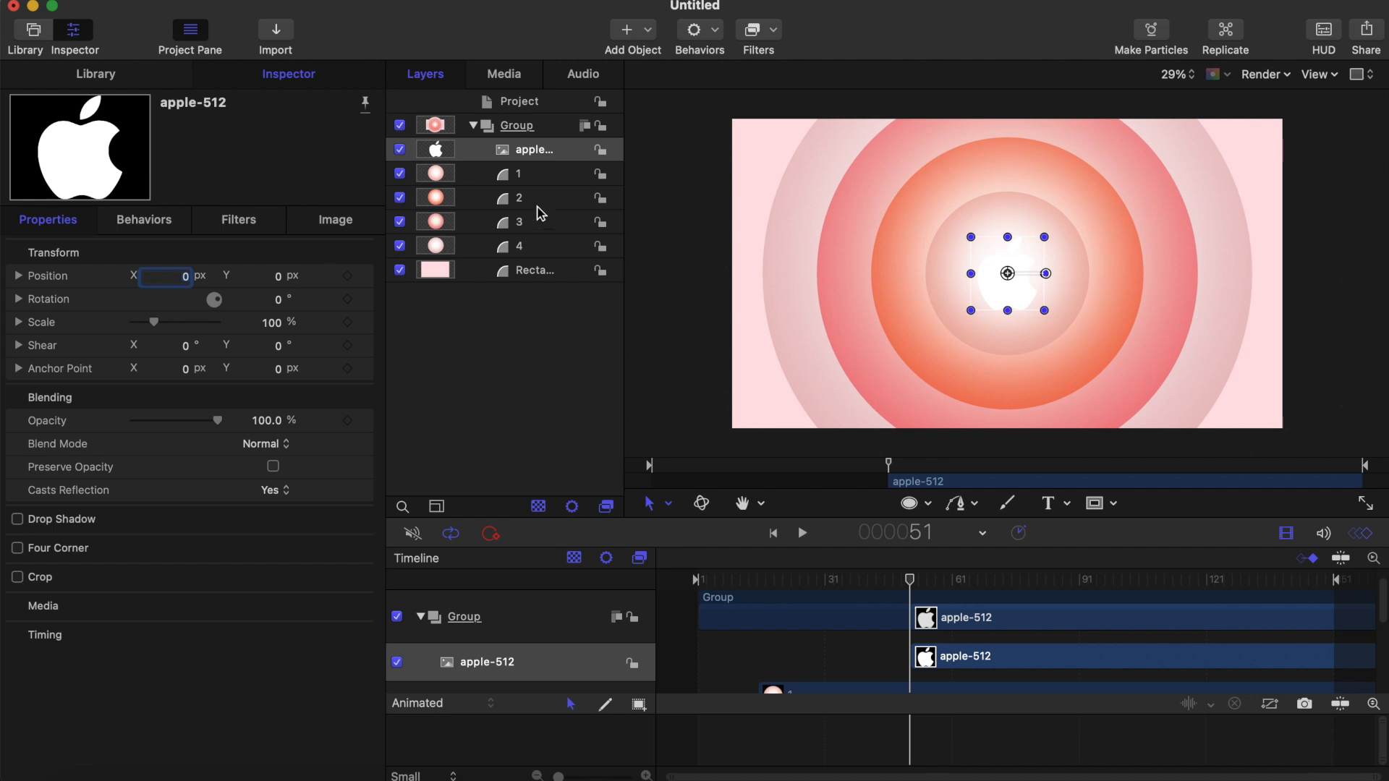
- Set circle 1's inner gradient colour to Mercury and pull both colour stops inward, with the outer one at about 62%
{"action": "left_click_drag", "start_coordinate": [514, 183], "coordinate": [514, 184]}
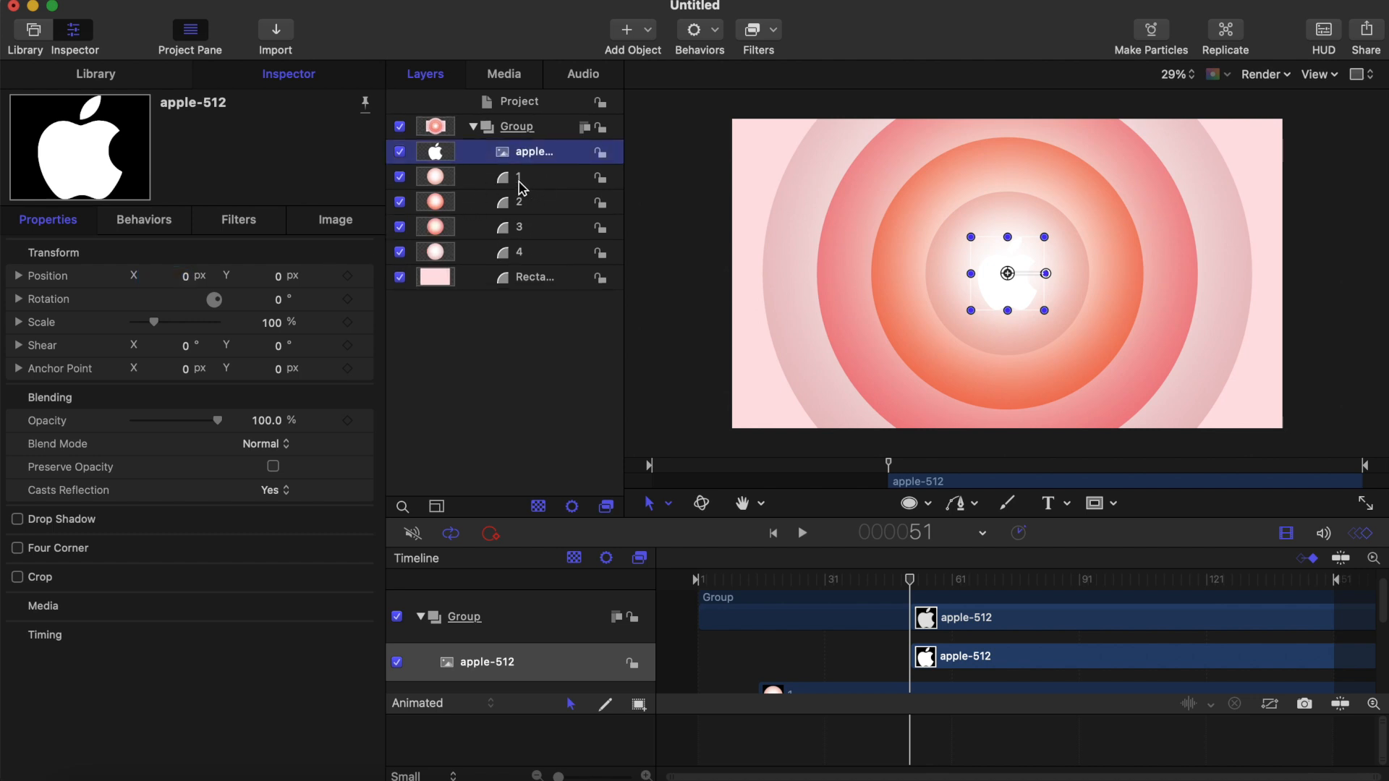
{"action": "left_click", "coordinate": [521, 181]}
{"action": "left_click", "coordinate": [331, 229]}
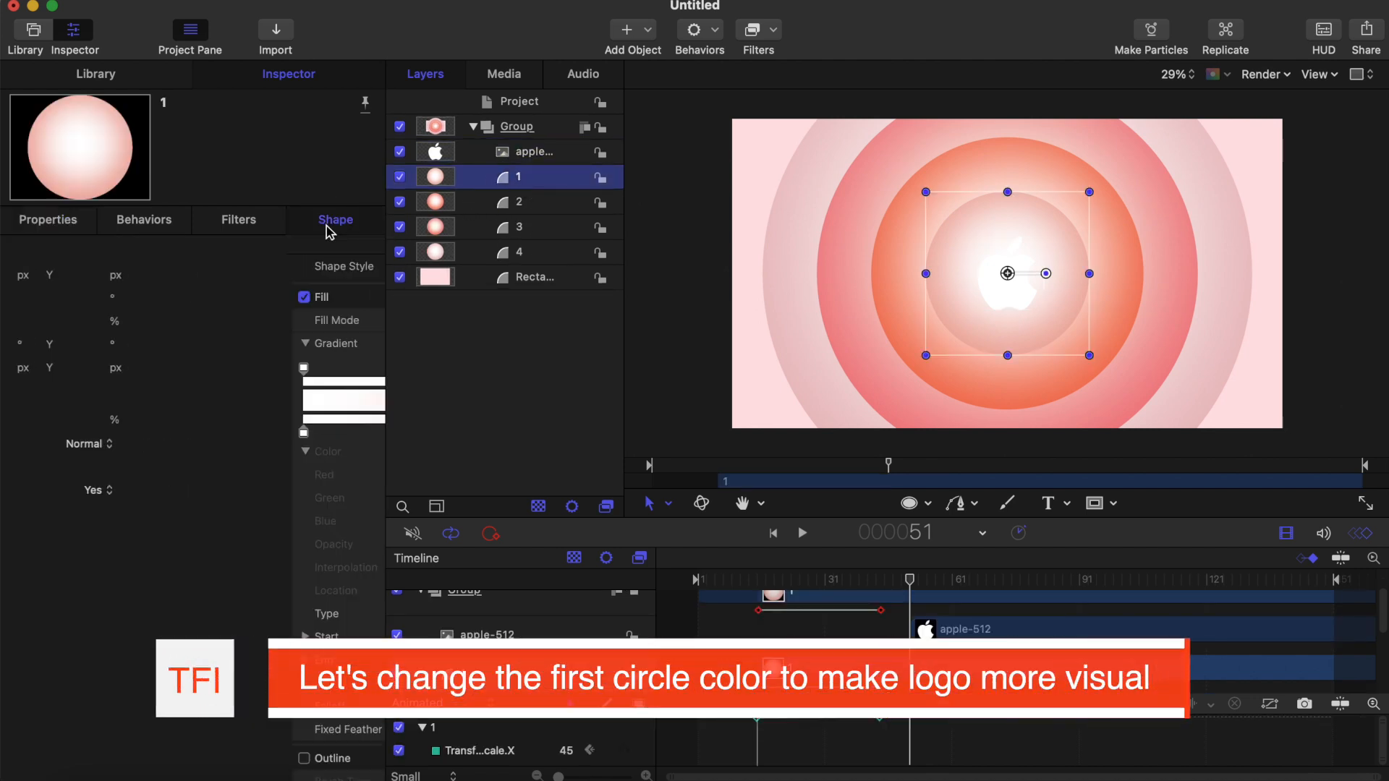
{"action": "left_click", "coordinate": [17, 434]}
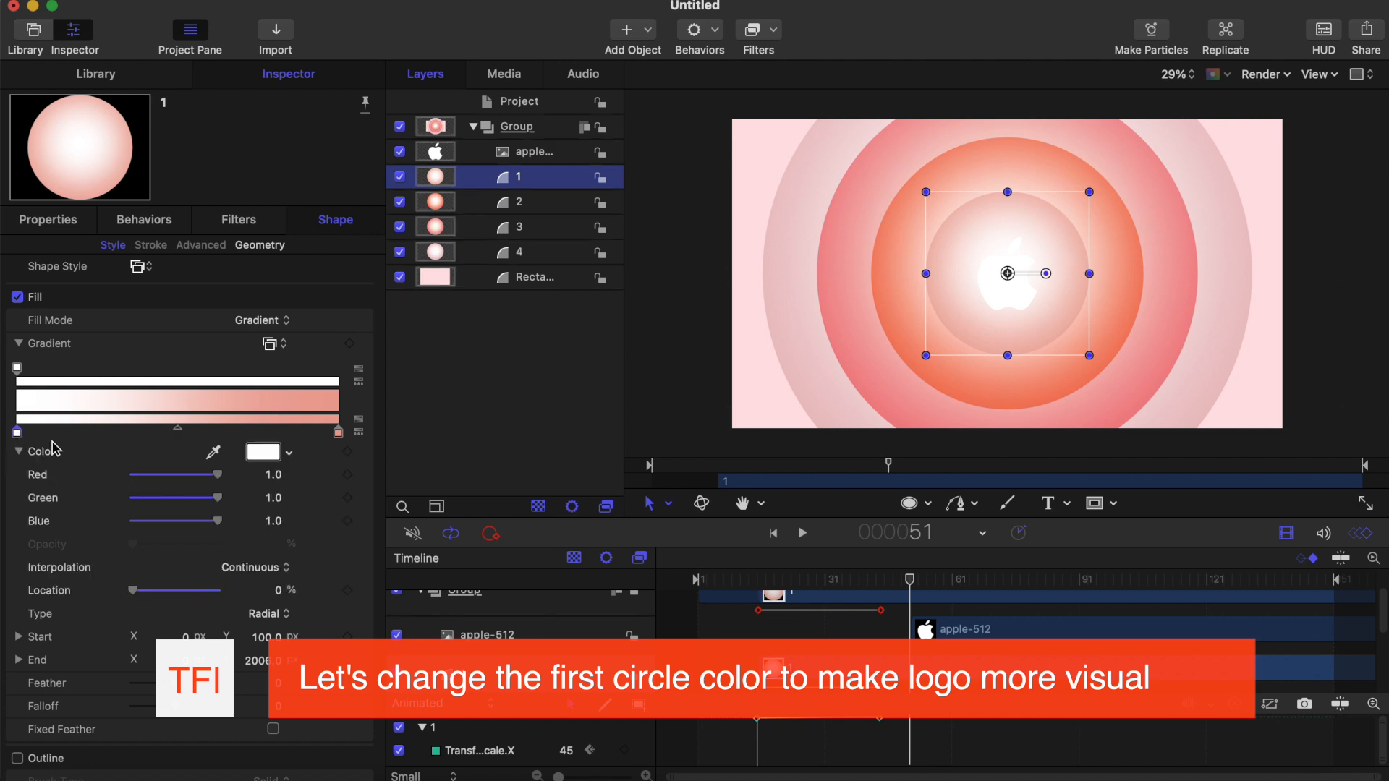
{"action": "left_click", "coordinate": [264, 452]}
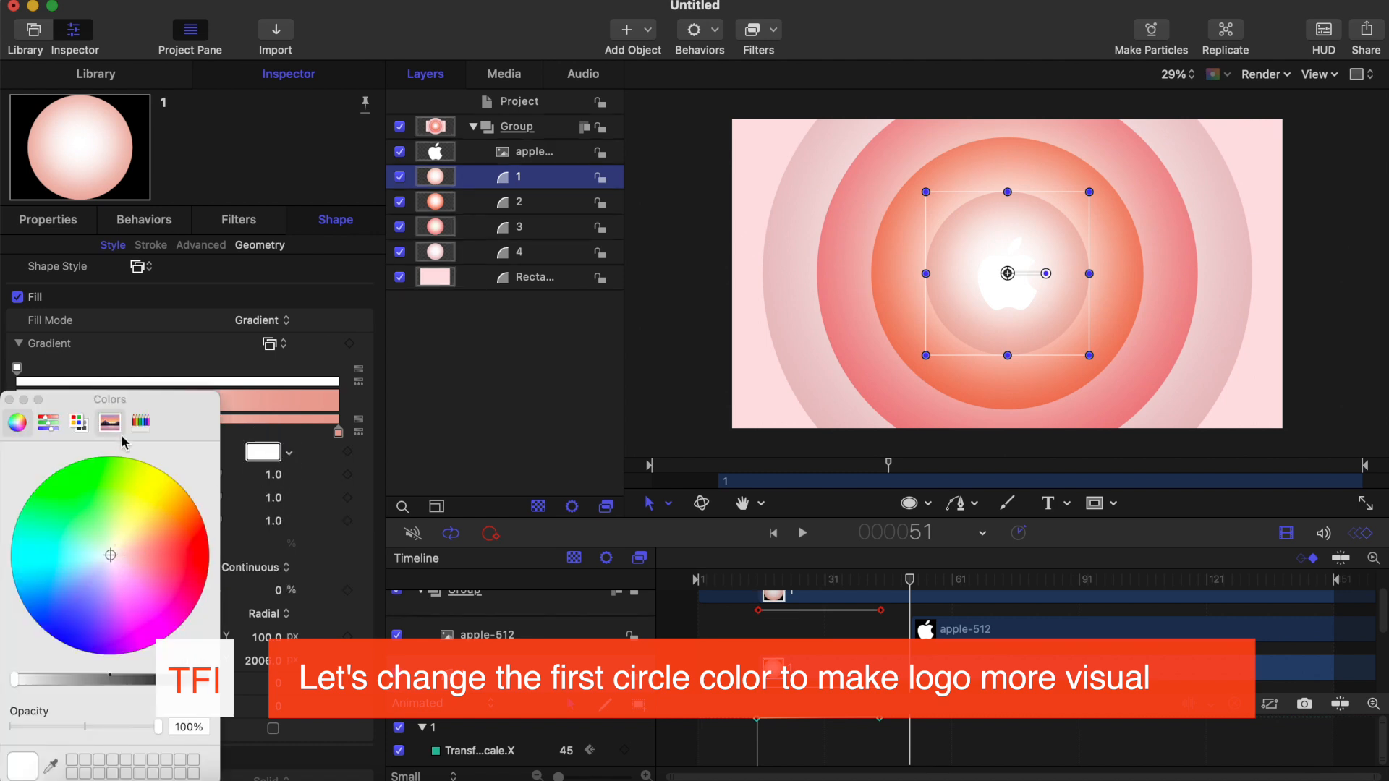
{"action": "left_click", "coordinate": [141, 422]}
{"action": "left_click", "coordinate": [175, 499]}
{"action": "left_click", "coordinate": [192, 507]}
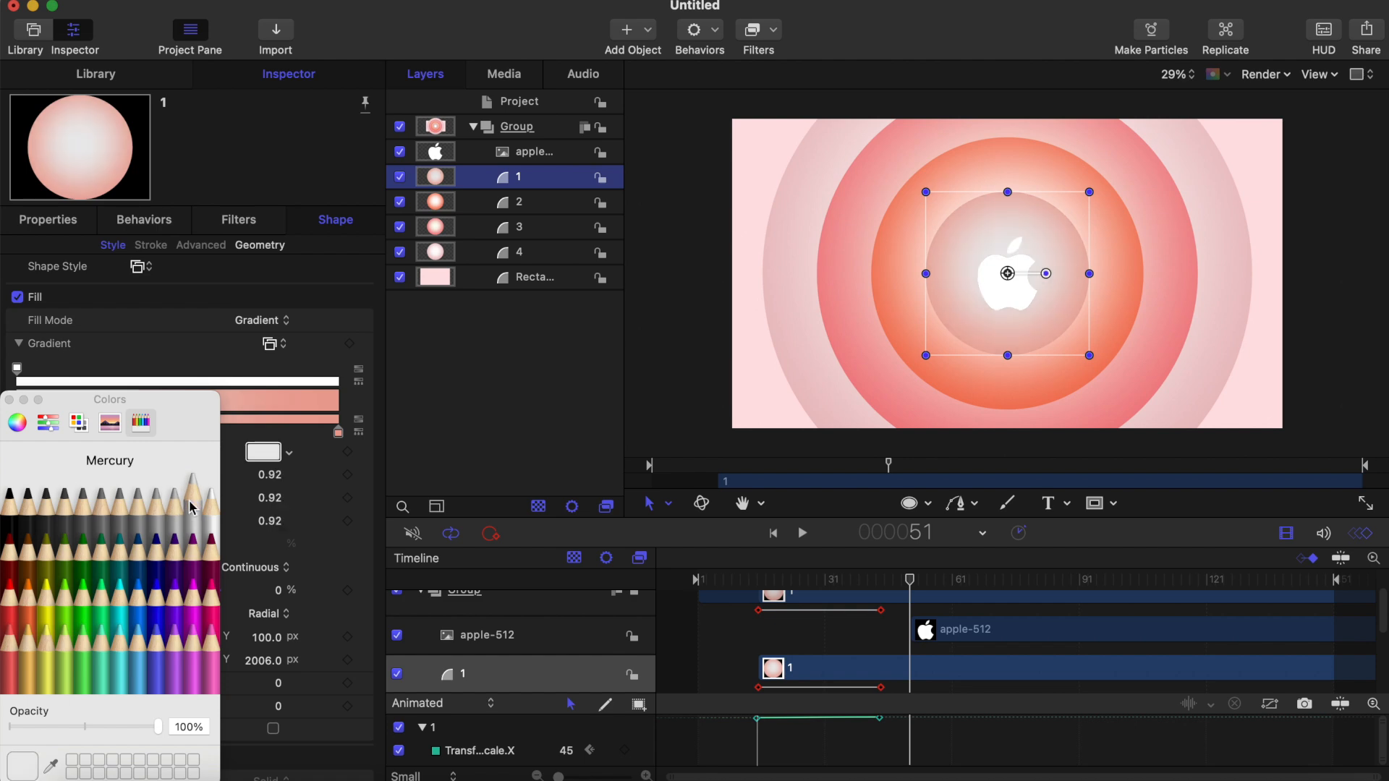
{"action": "left_click", "coordinate": [10, 399]}
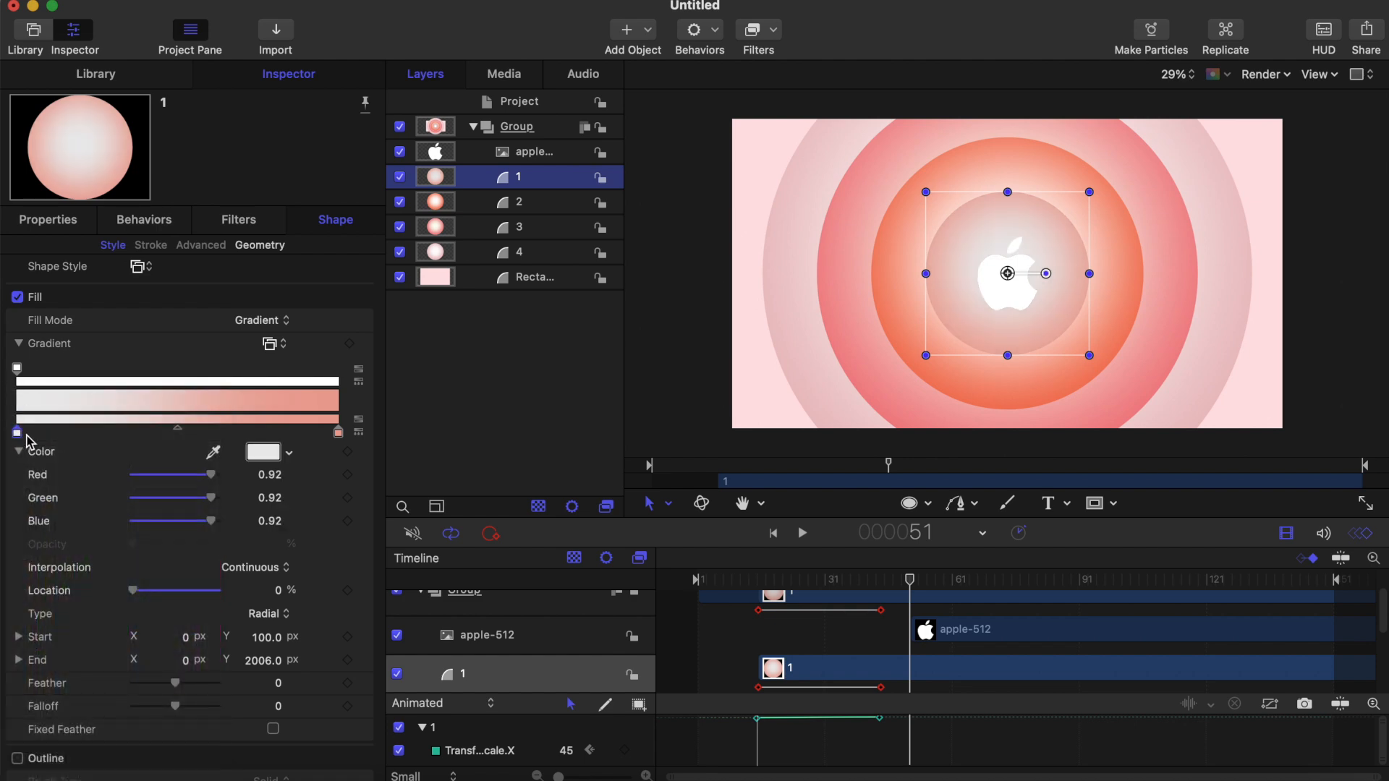
{"action": "mouse_move", "coordinate": [14, 437]}
{"action": "left_mouse_down"}
{"action": "mouse_move", "coordinate": [55, 439]}
{"action": "mouse_move", "coordinate": [25, 443]}
{"action": "left_mouse_up"}
{"action": "left_click_drag", "start_coordinate": [339, 435], "coordinate": [215, 439]}
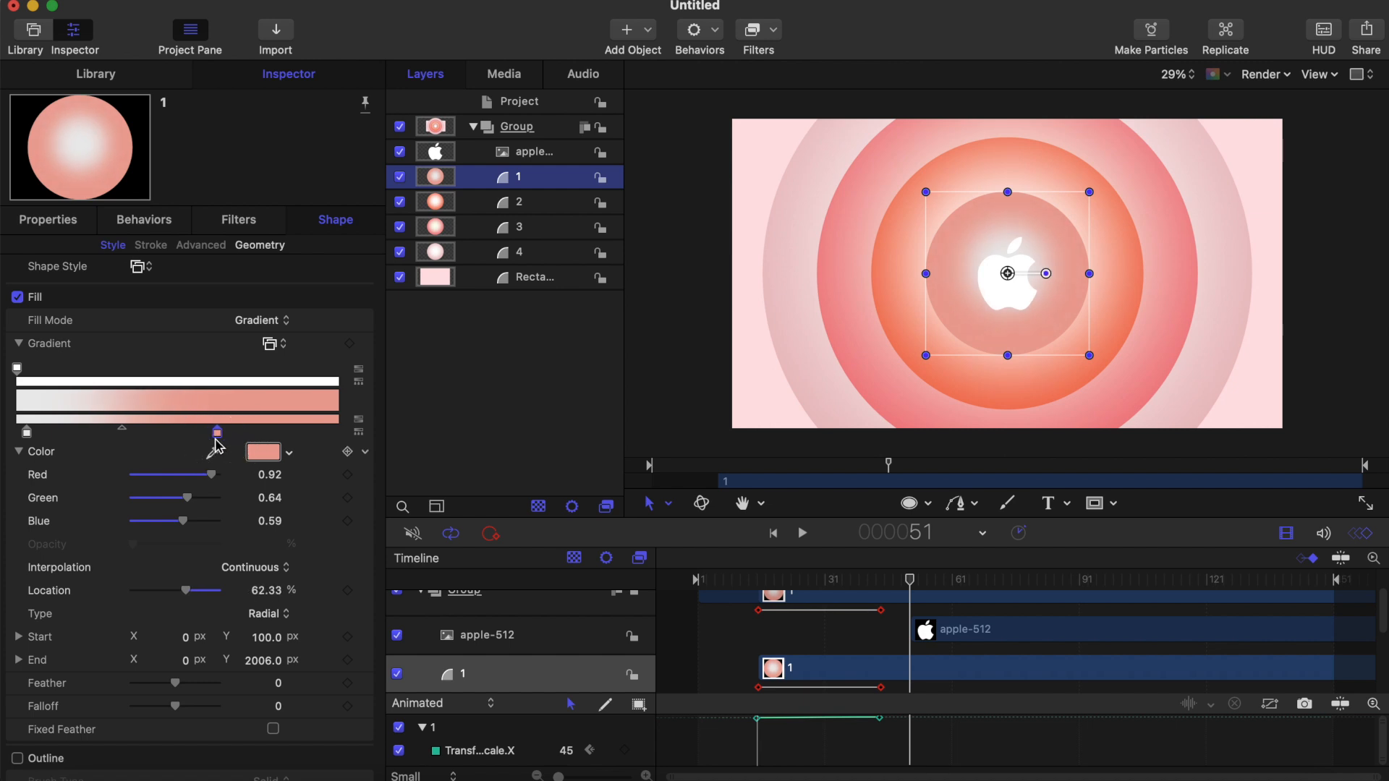
- Set the apple logo clip's in point to frame 30
{"action": "left_click_drag", "start_coordinate": [910, 590], "coordinate": [823, 593]}
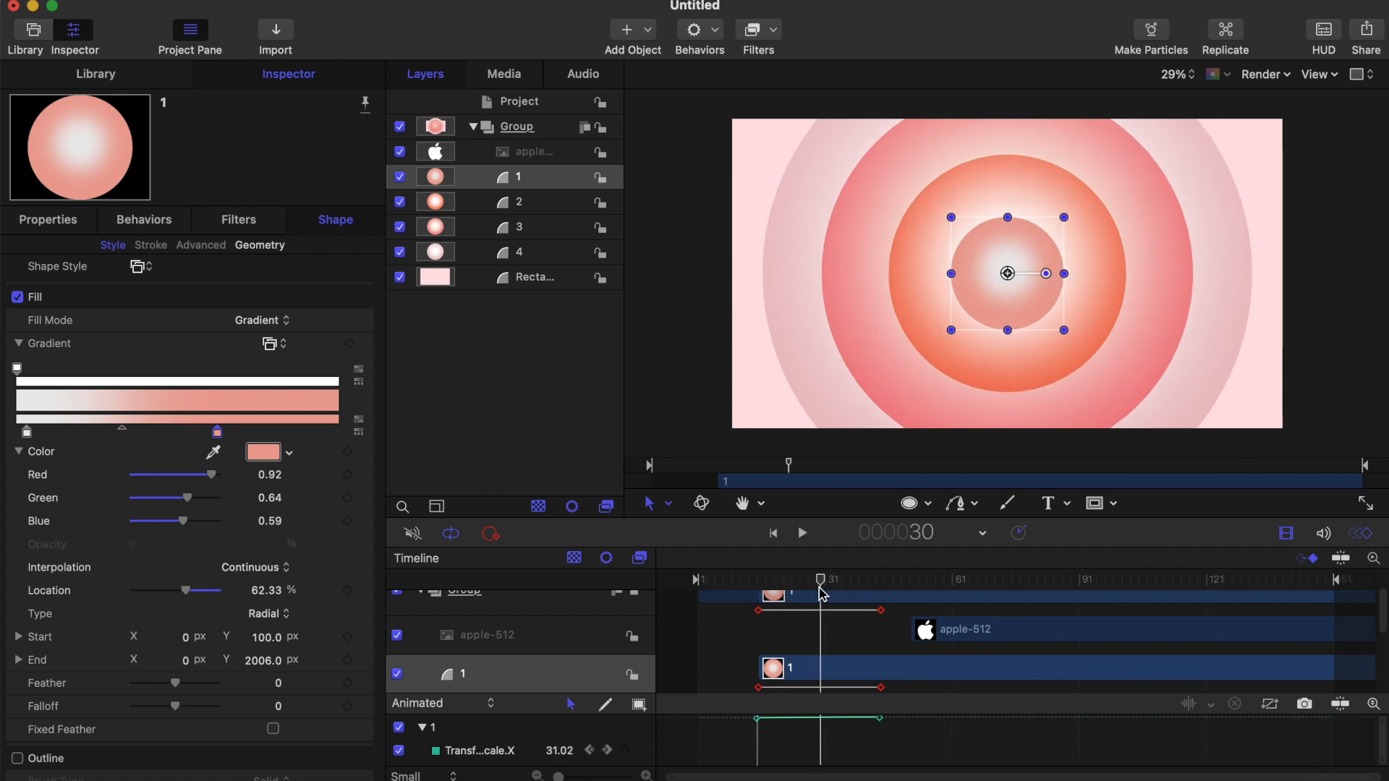
{"action": "left_click", "coordinate": [526, 159]}
{"action": "key", "text": "i"}
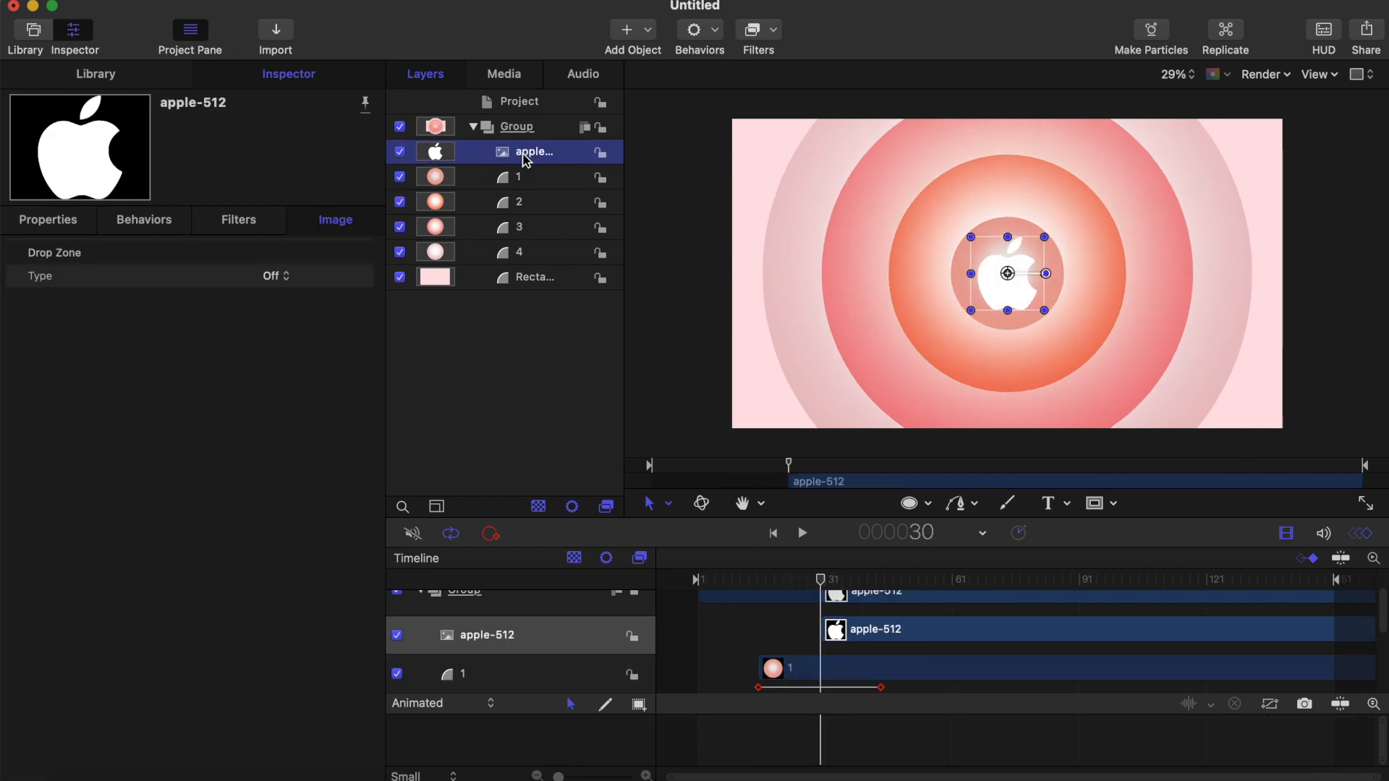
{"action": "left_click", "coordinate": [910, 503]}
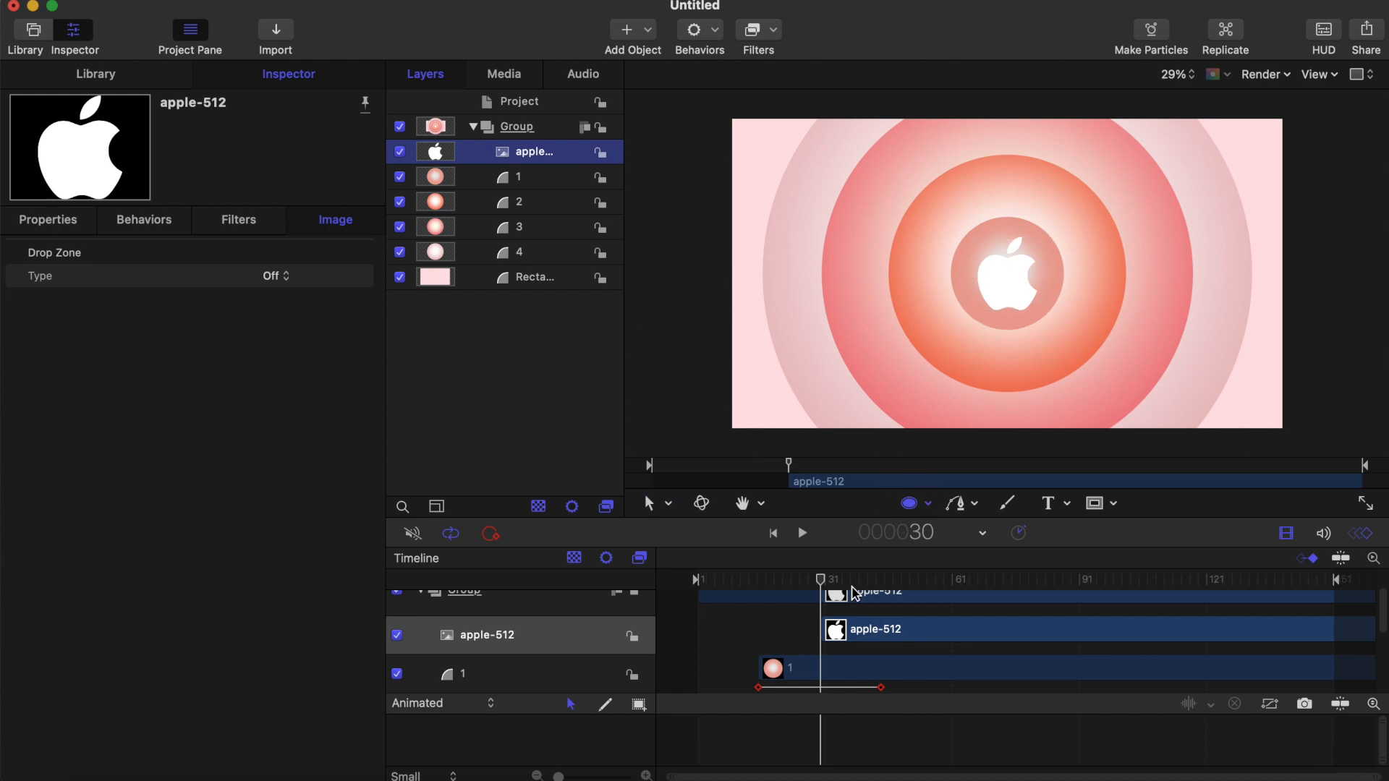
- View frame 52 and set the apple logo's scale to 120%
{"action": "left_click_drag", "start_coordinate": [821, 578], "coordinate": [913, 579]}
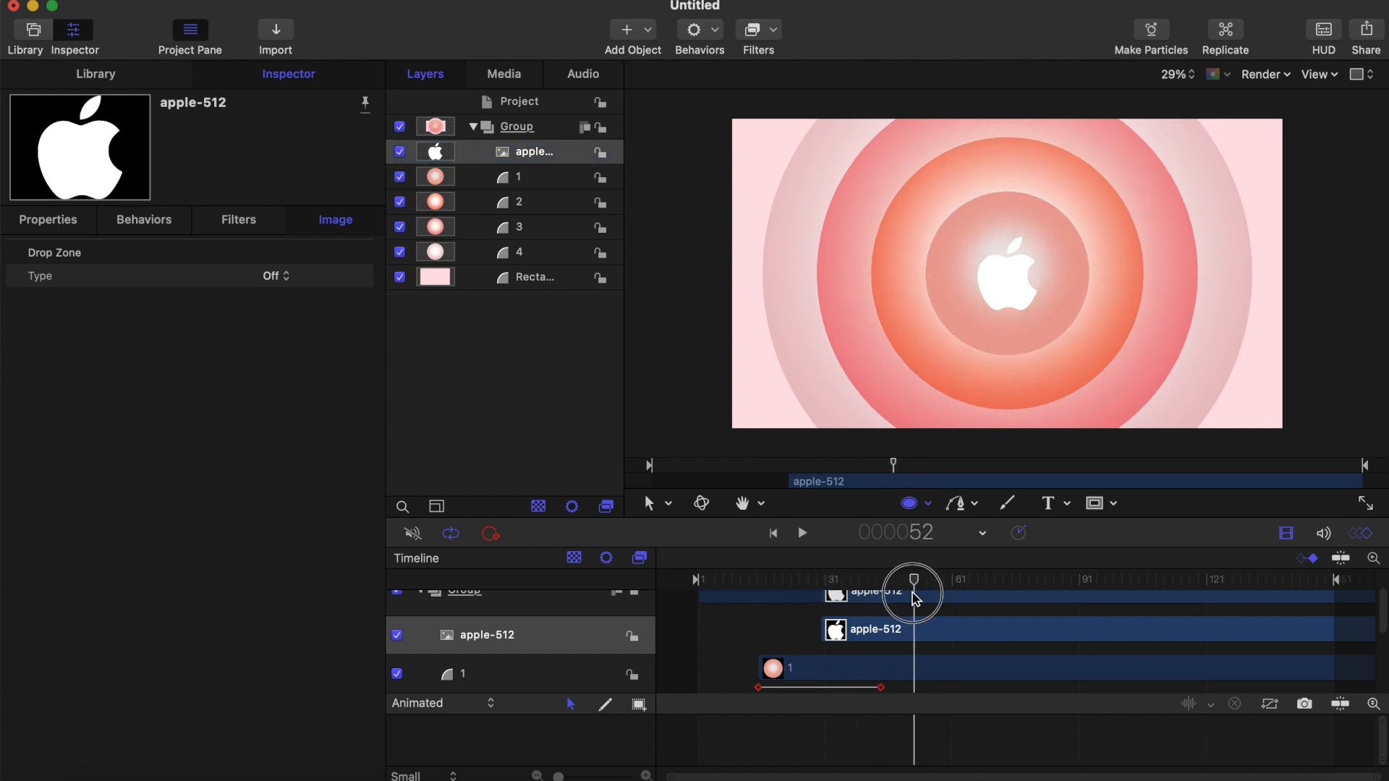
{"action": "left_click", "coordinate": [58, 218]}
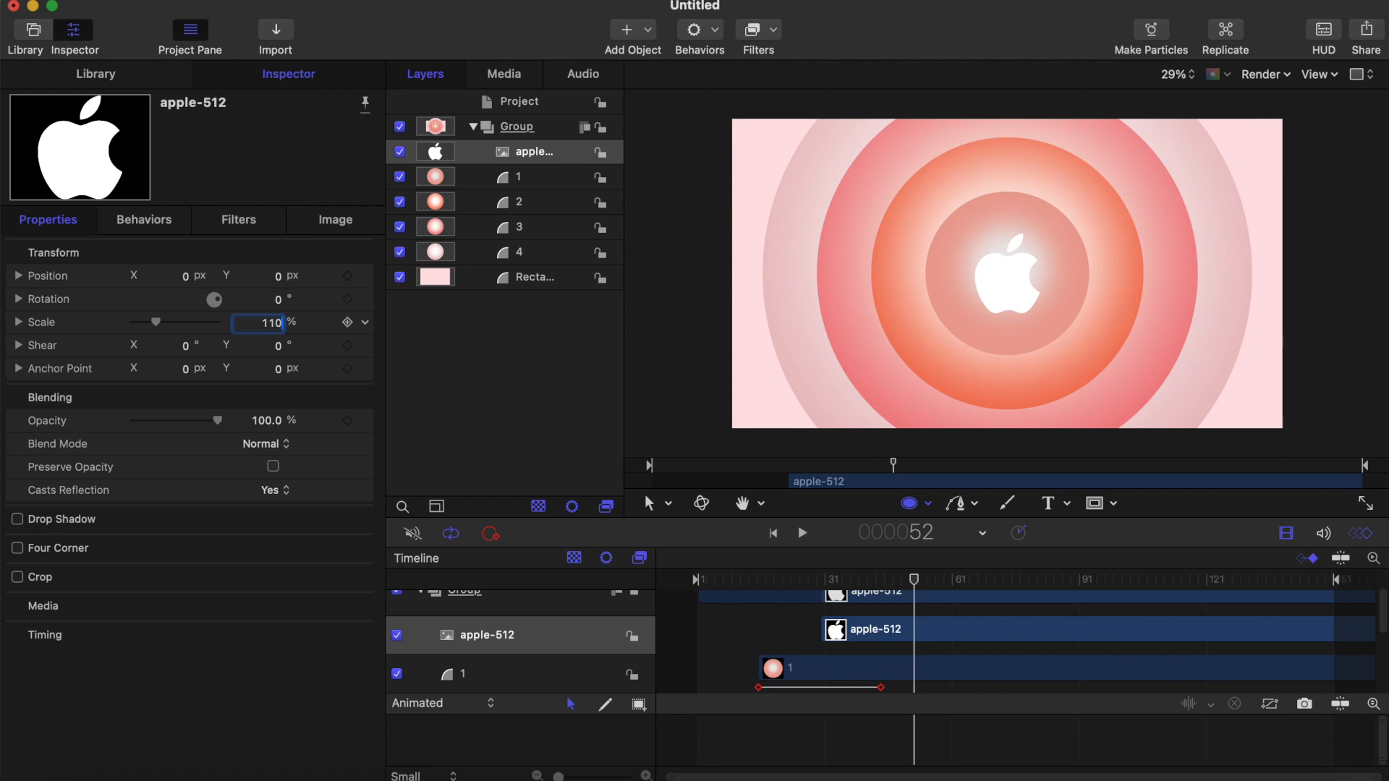
{"action": "key", "text": "super+a"}
{"action": "type", "text": "120"}
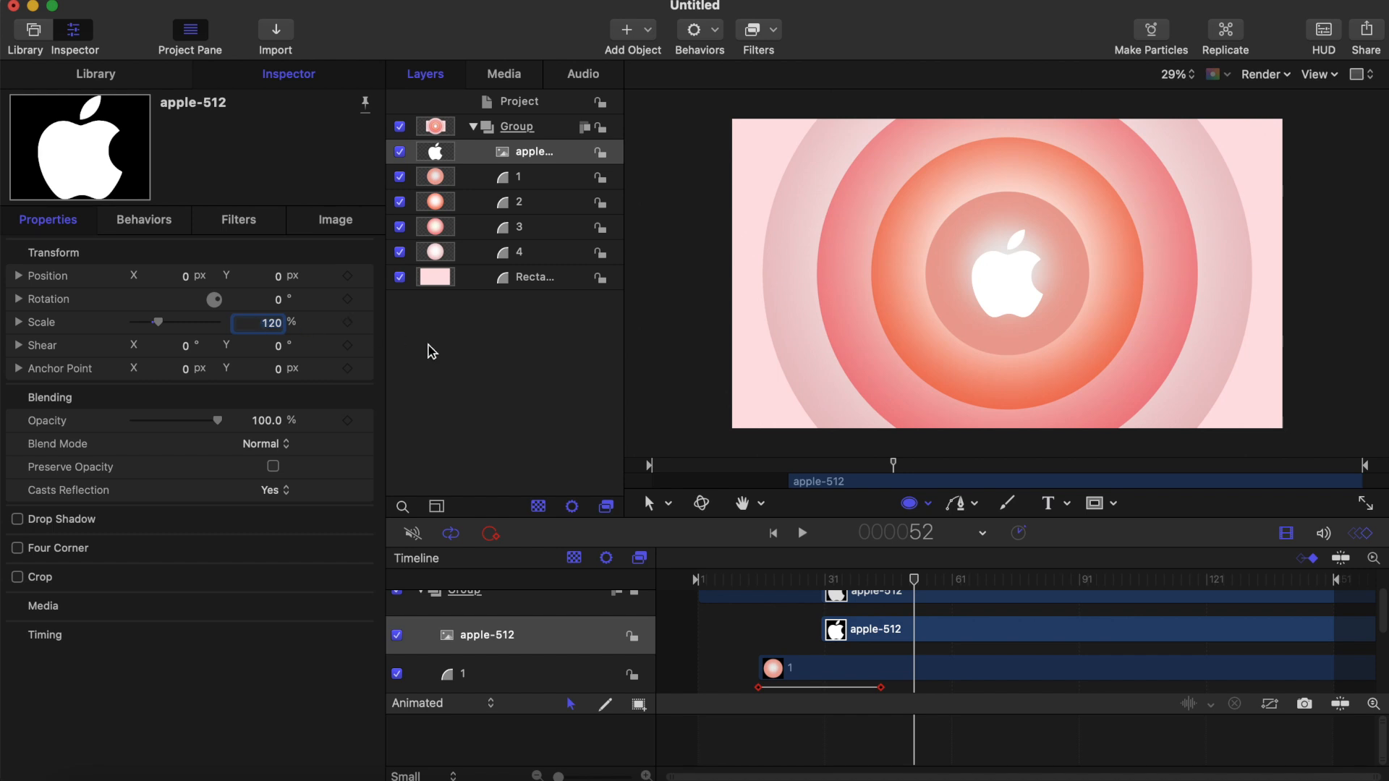
- Move the outer colour stop of circle 1's gradient inward to about 45%
{"action": "left_click", "coordinate": [501, 178]}
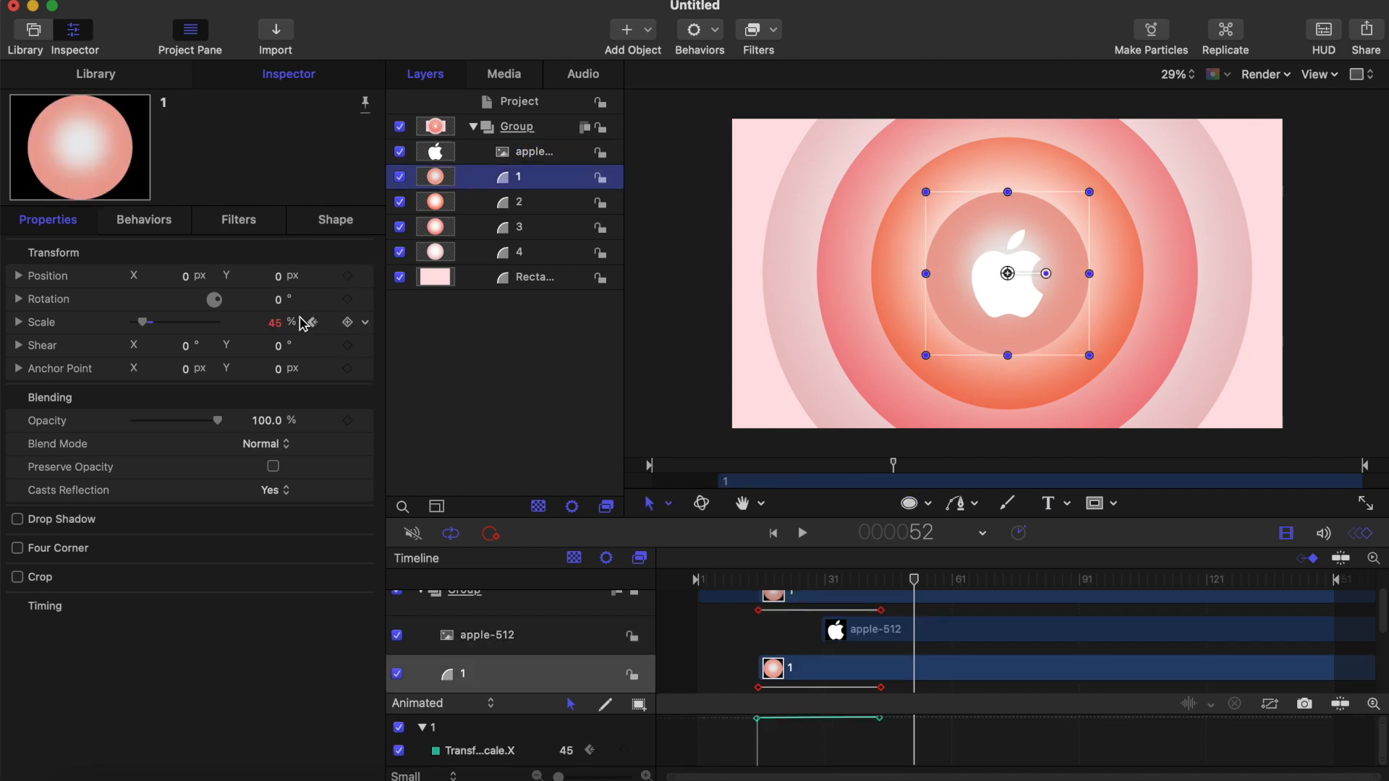
{"action": "left_click", "coordinate": [324, 222]}
{"action": "left_click_drag", "start_coordinate": [219, 438], "coordinate": [160, 438]}
{"action": "left_click", "coordinate": [906, 505]}
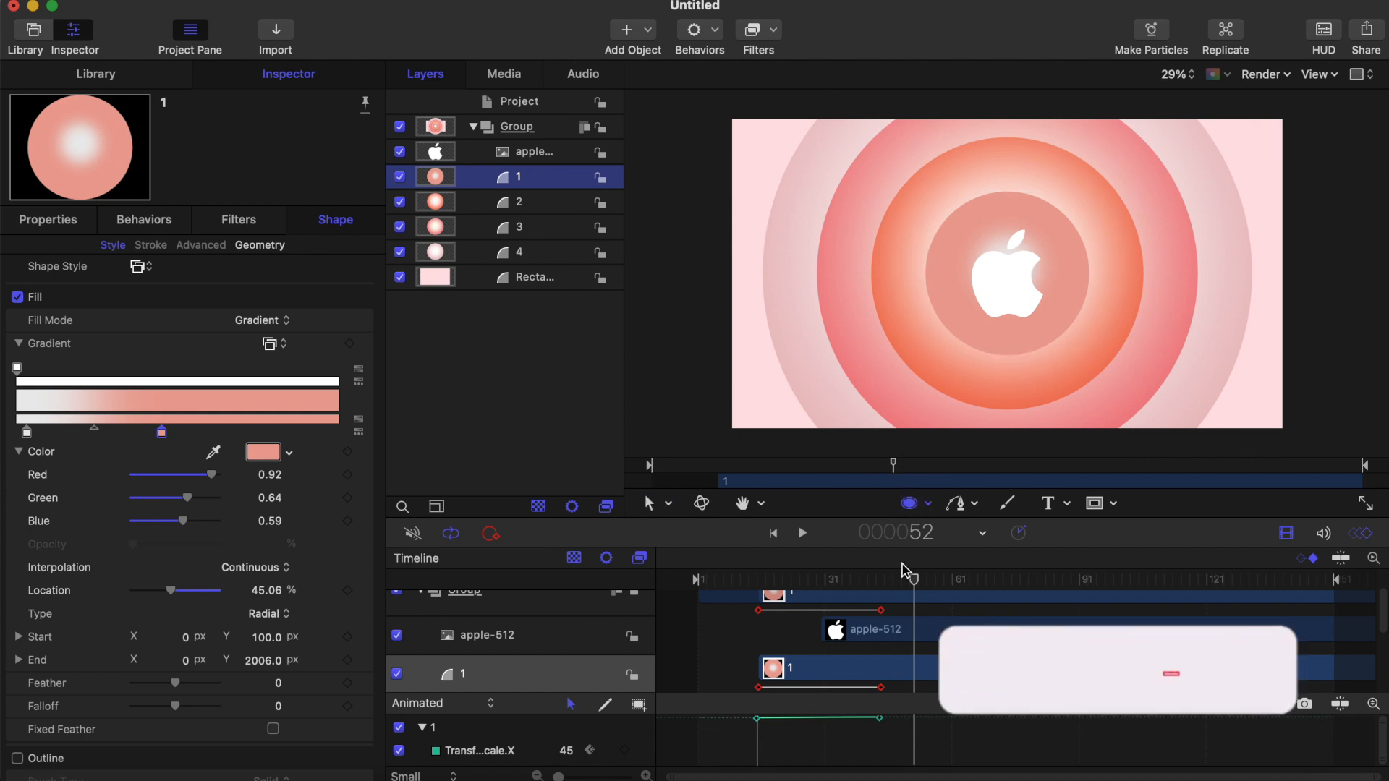
- Keyframe the apple logo's position at 0 px at frame 55 and set its Y position to -737 px at frame 30
{"action": "mouse_move", "coordinate": [915, 580]}
{"action": "left_mouse_down"}
{"action": "mouse_move", "coordinate": [823, 579]}
{"action": "mouse_move", "coordinate": [926, 579]}
{"action": "left_mouse_up"}
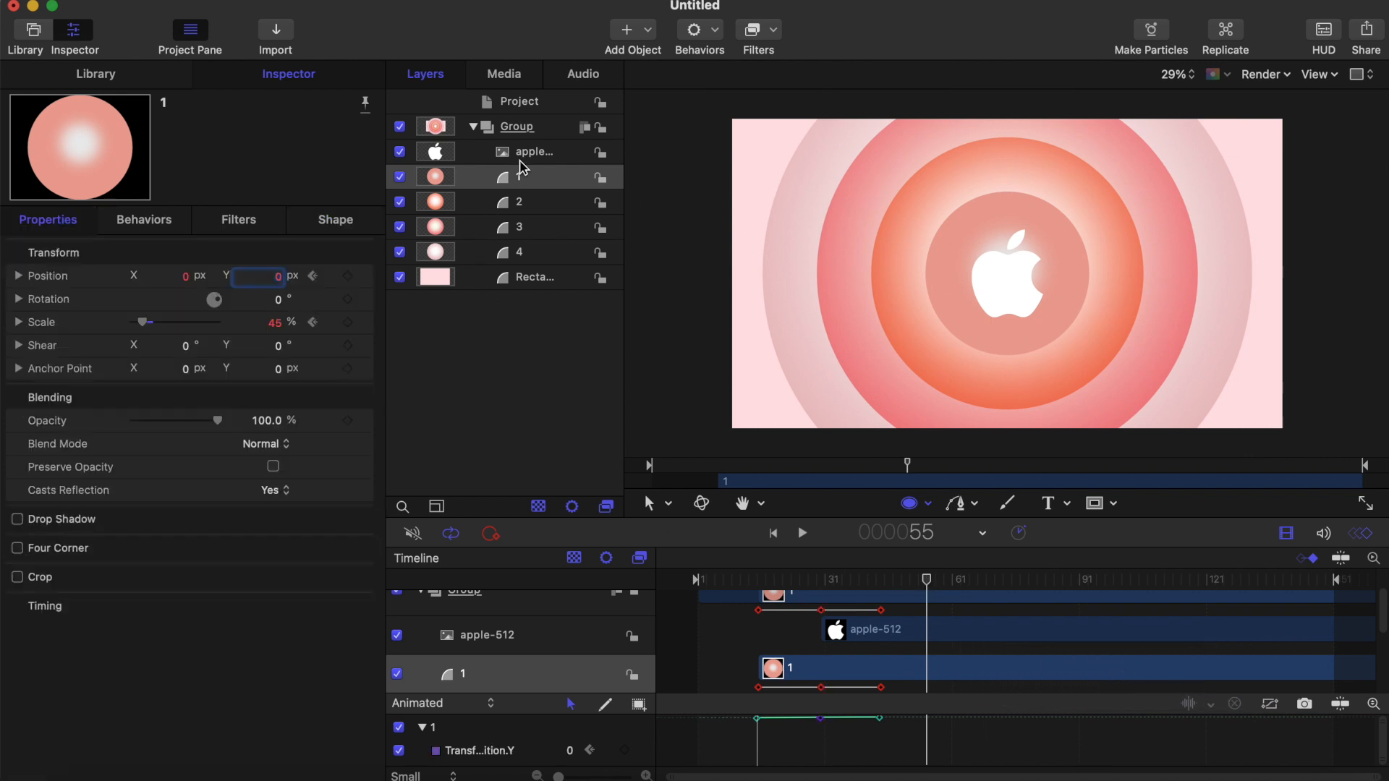
{"action": "left_click", "coordinate": [521, 158]}
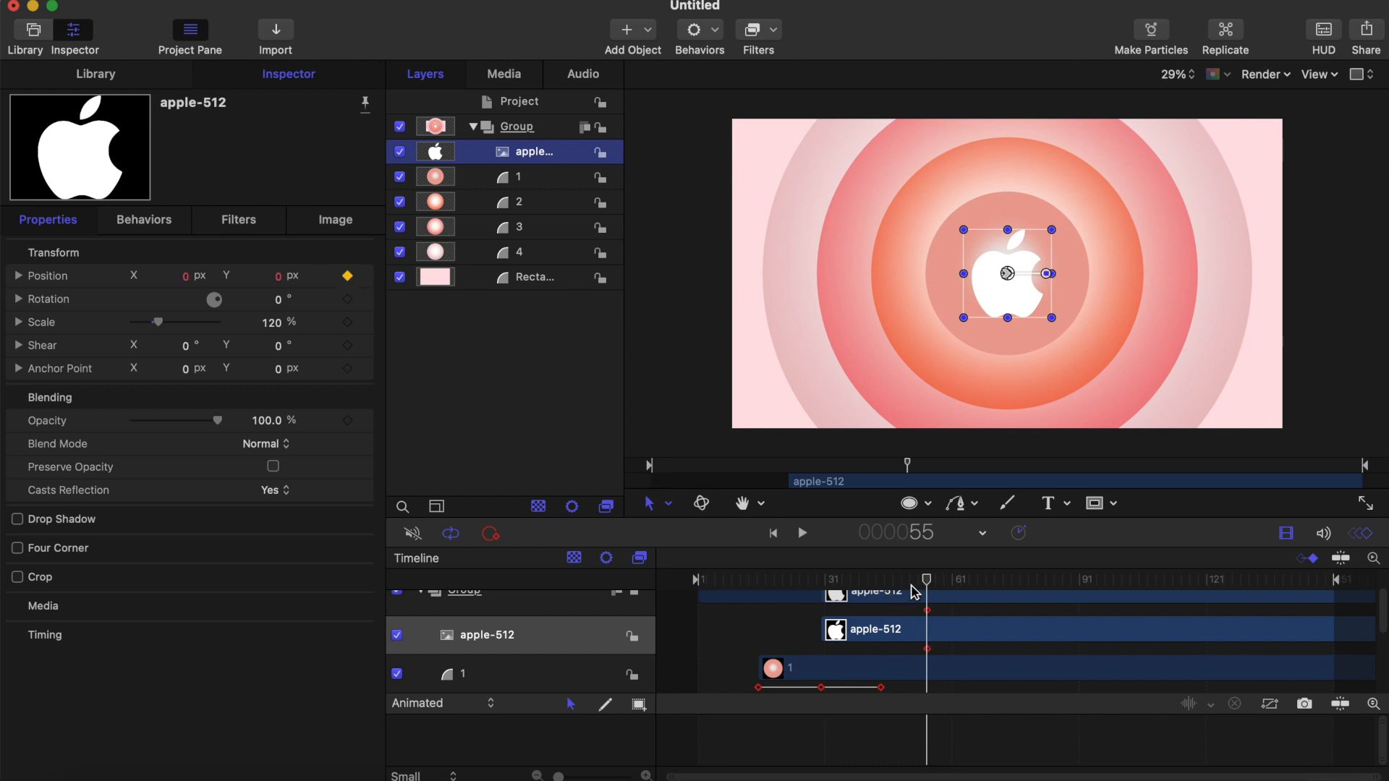
{"action": "left_click_drag", "start_coordinate": [927, 581], "coordinate": [825, 578]}
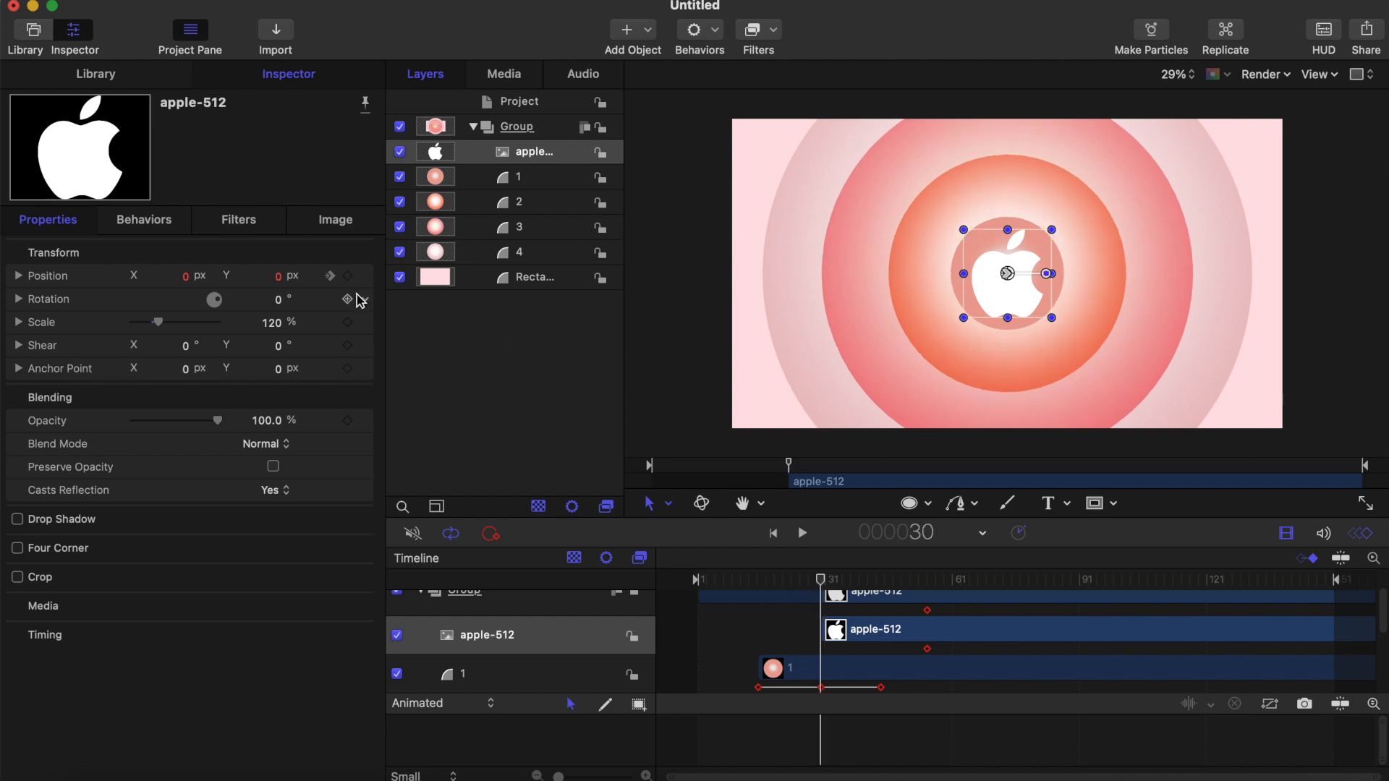
{"action": "left_click_drag", "start_coordinate": [279, 274], "coordinate": [278, 275]}
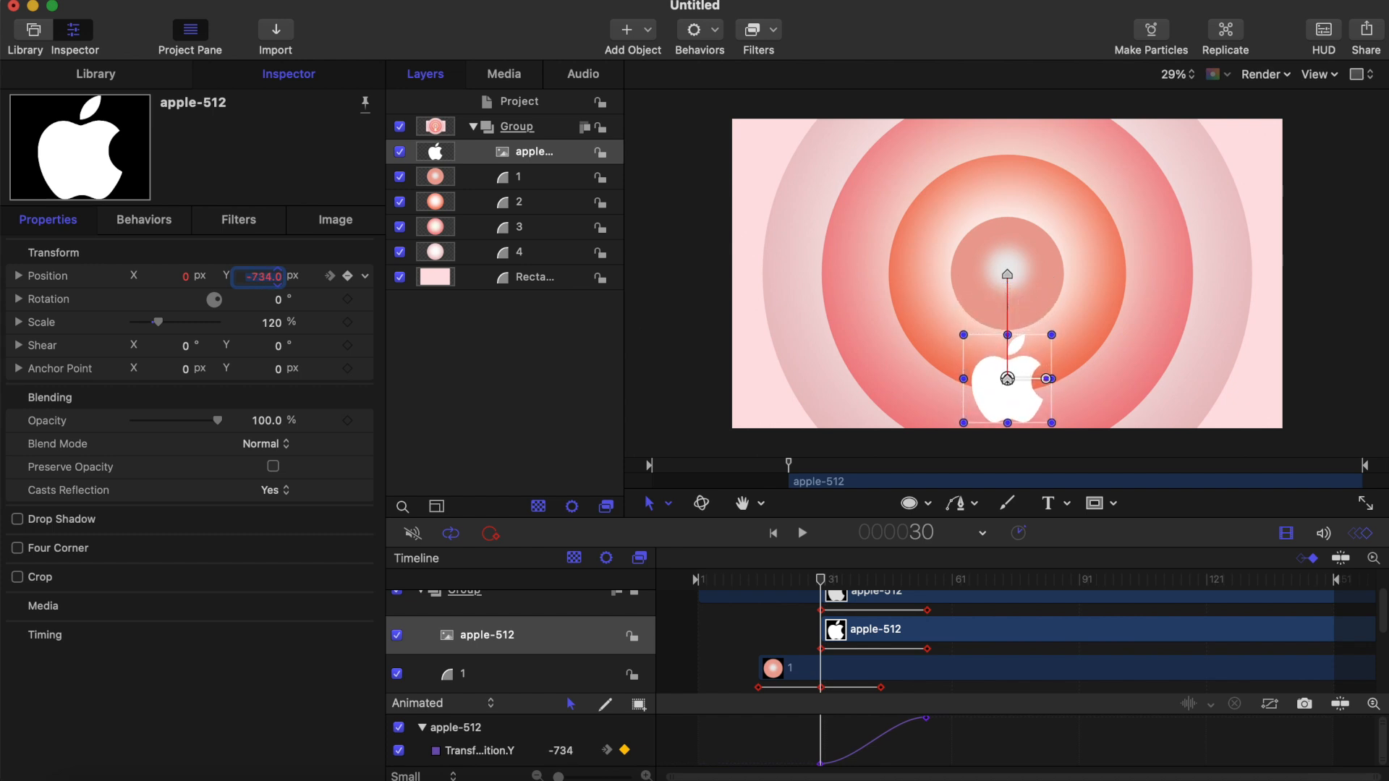
- Ease the apple logo's Y position curve into its final keyframe at frame 55 and play back the rise
{"action": "left_click_drag", "start_coordinate": [961, 747], "coordinate": [908, 709]}
{"action": "right_click", "coordinate": [924, 719]}
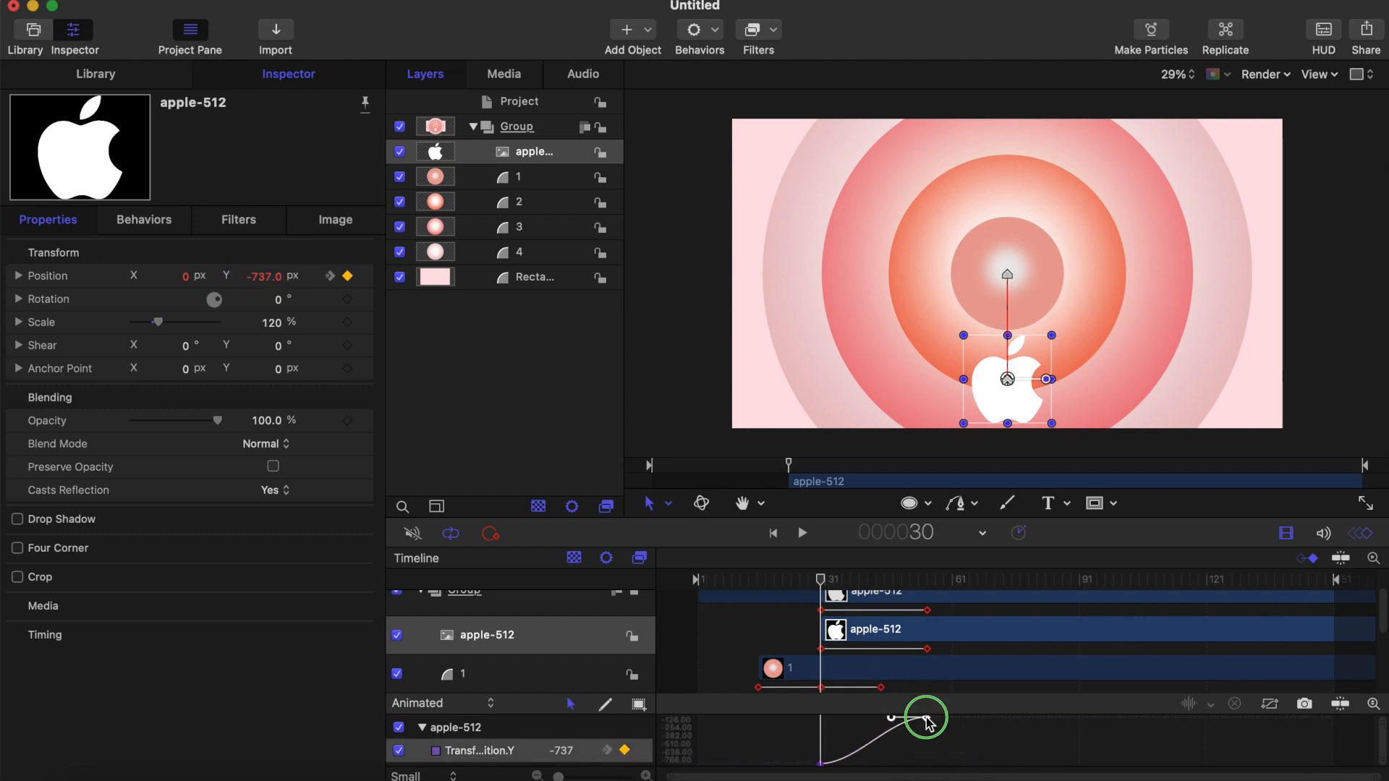
{"action": "left_click", "coordinate": [965, 683]}
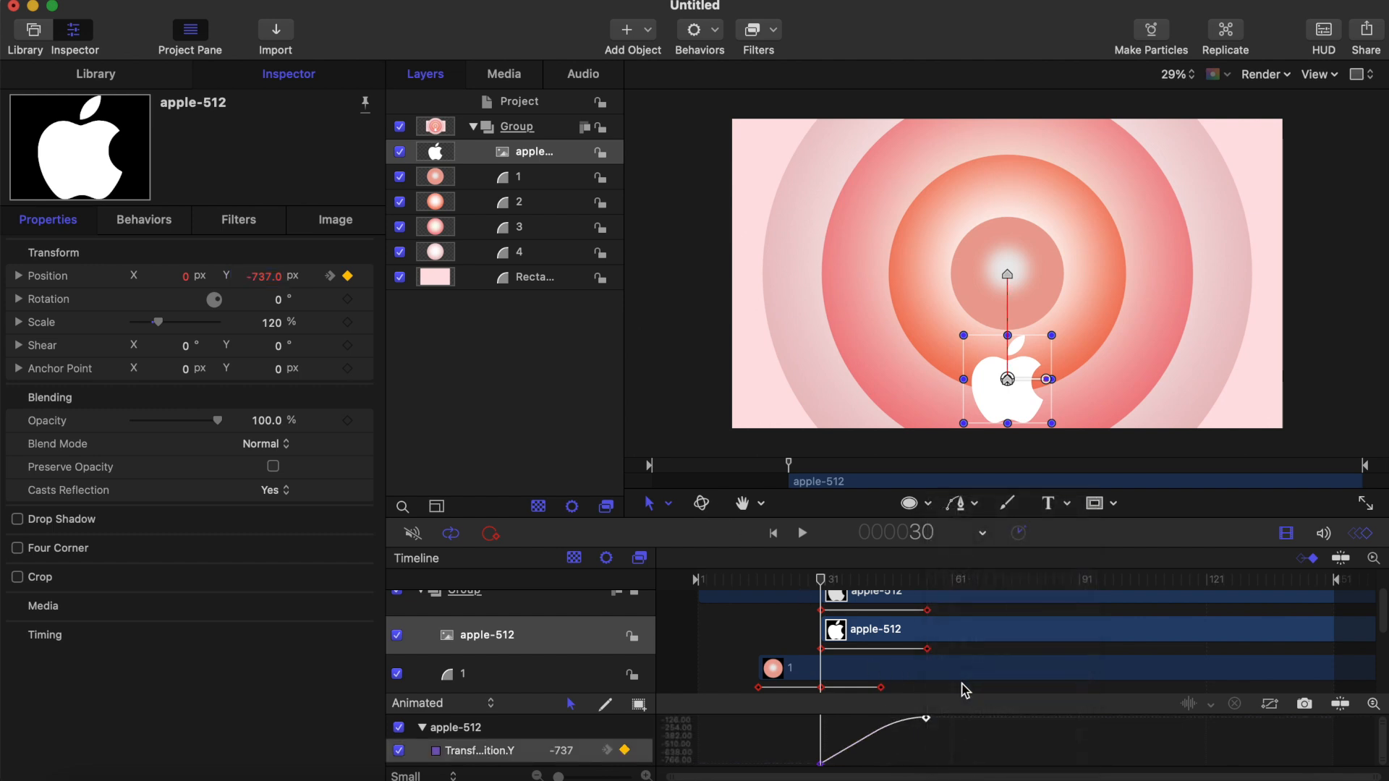
{"action": "left_click", "coordinate": [909, 505]}
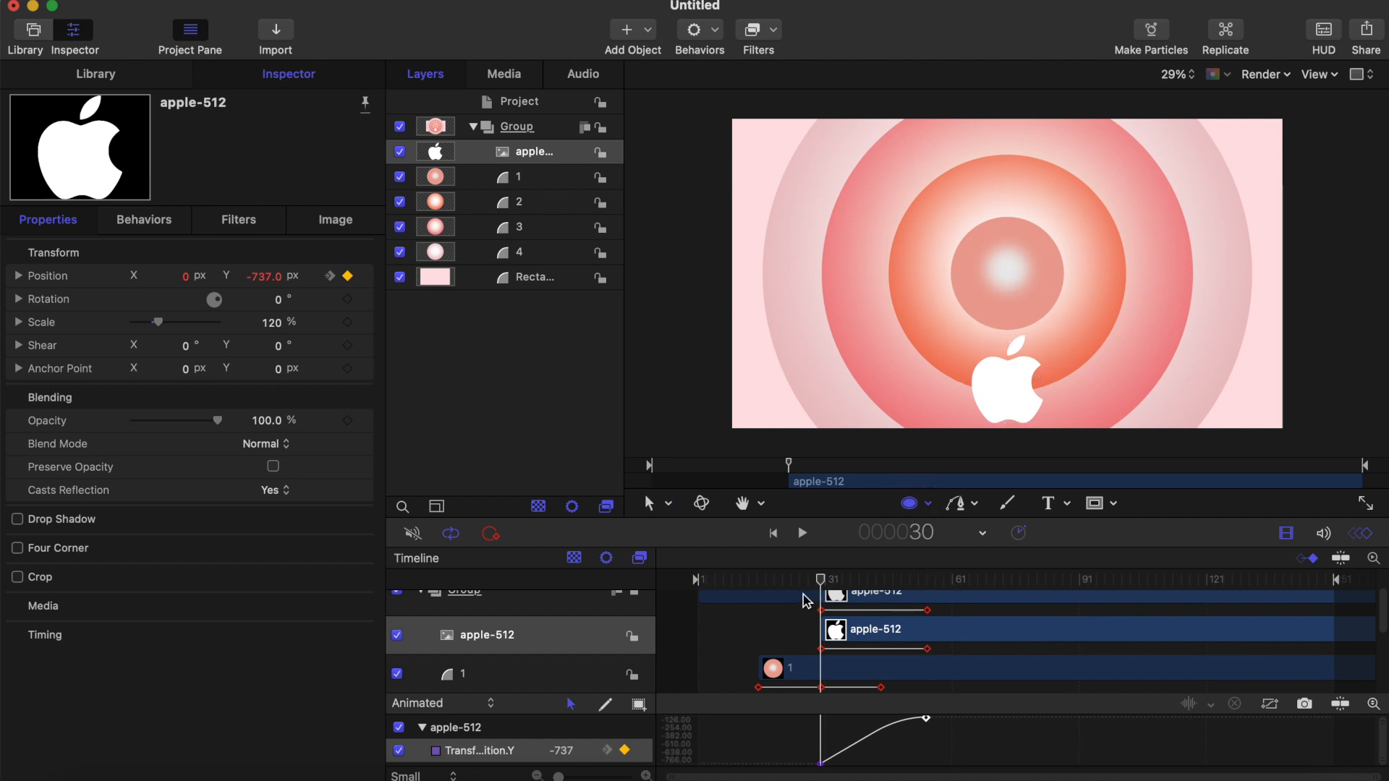
{"action": "key", "text": "space"}
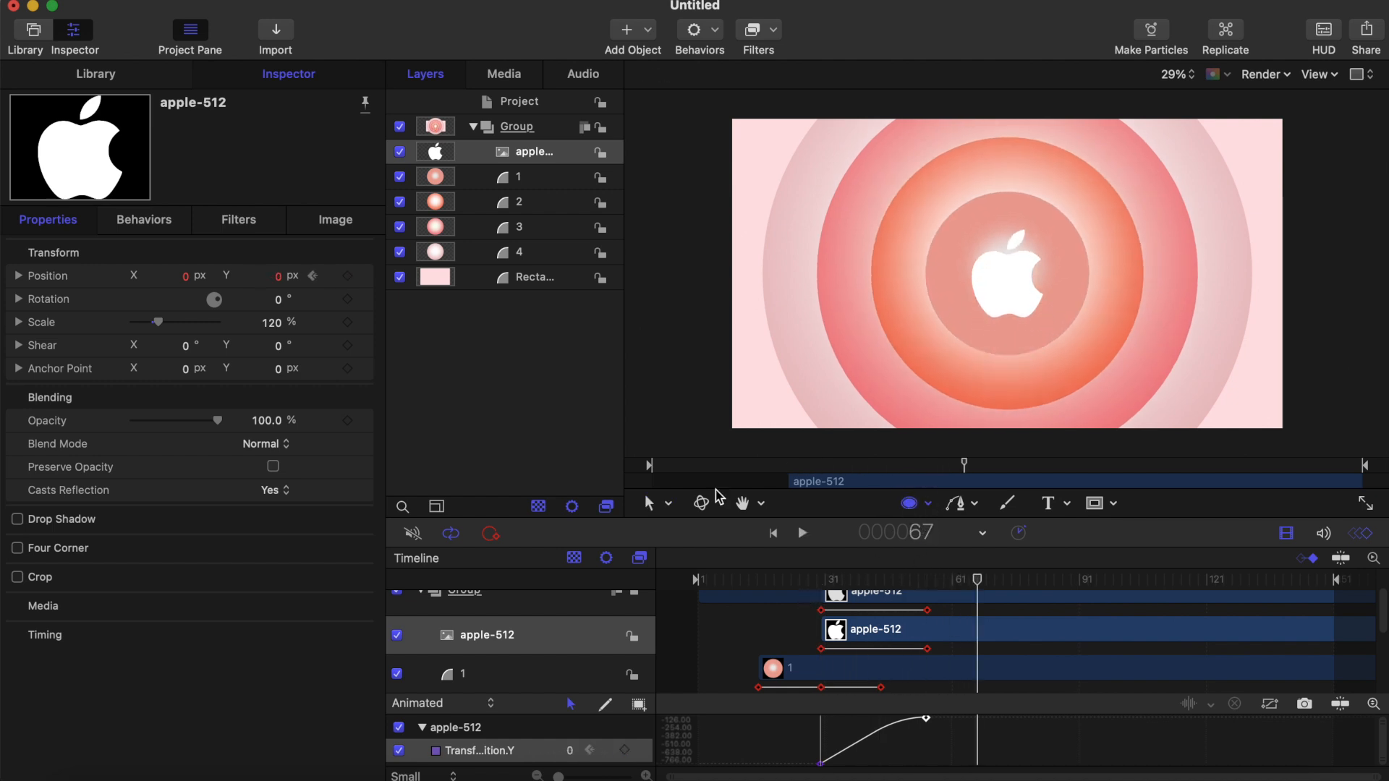
- Add an image mask to the apple logo with circle 1 as its source, and make circle 1 visible again
{"action": "right_click", "coordinate": [544, 160]}
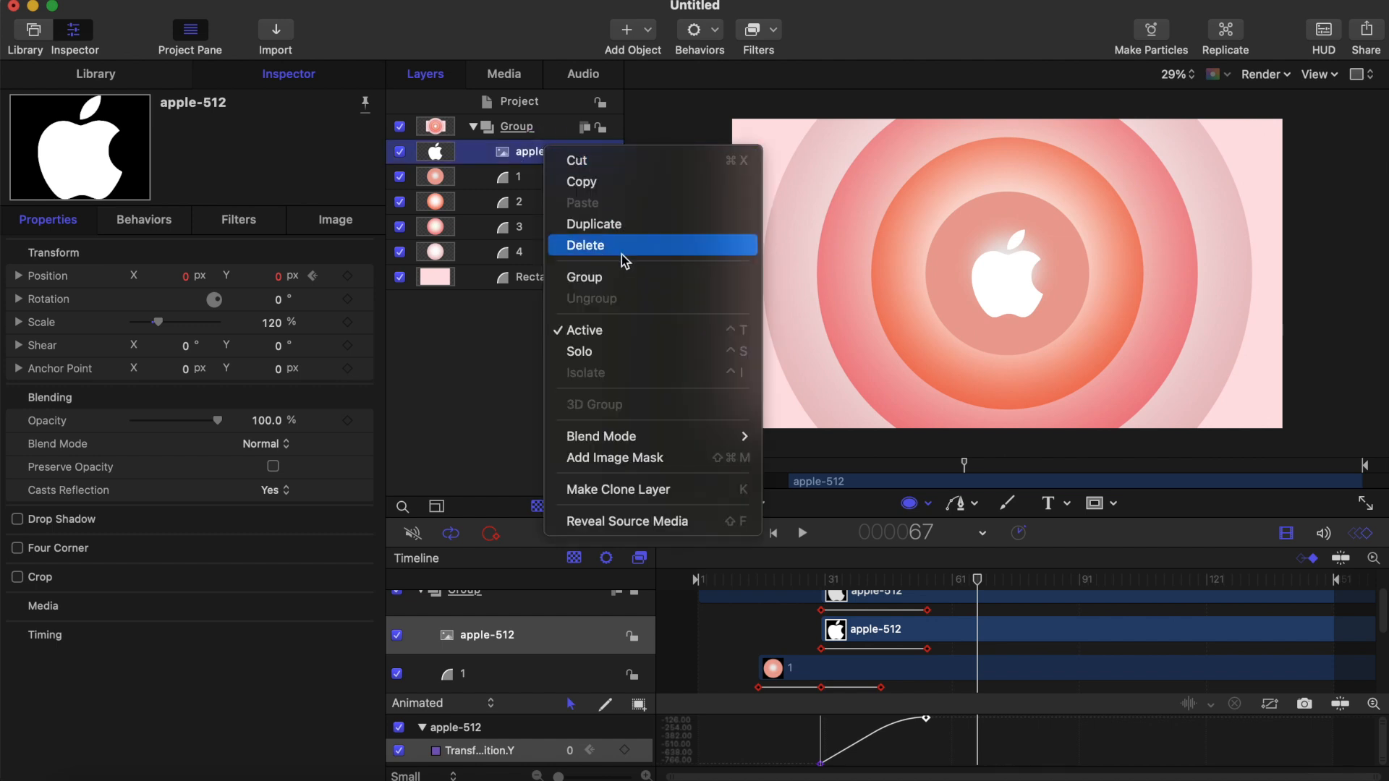
{"action": "left_click", "coordinate": [633, 459]}
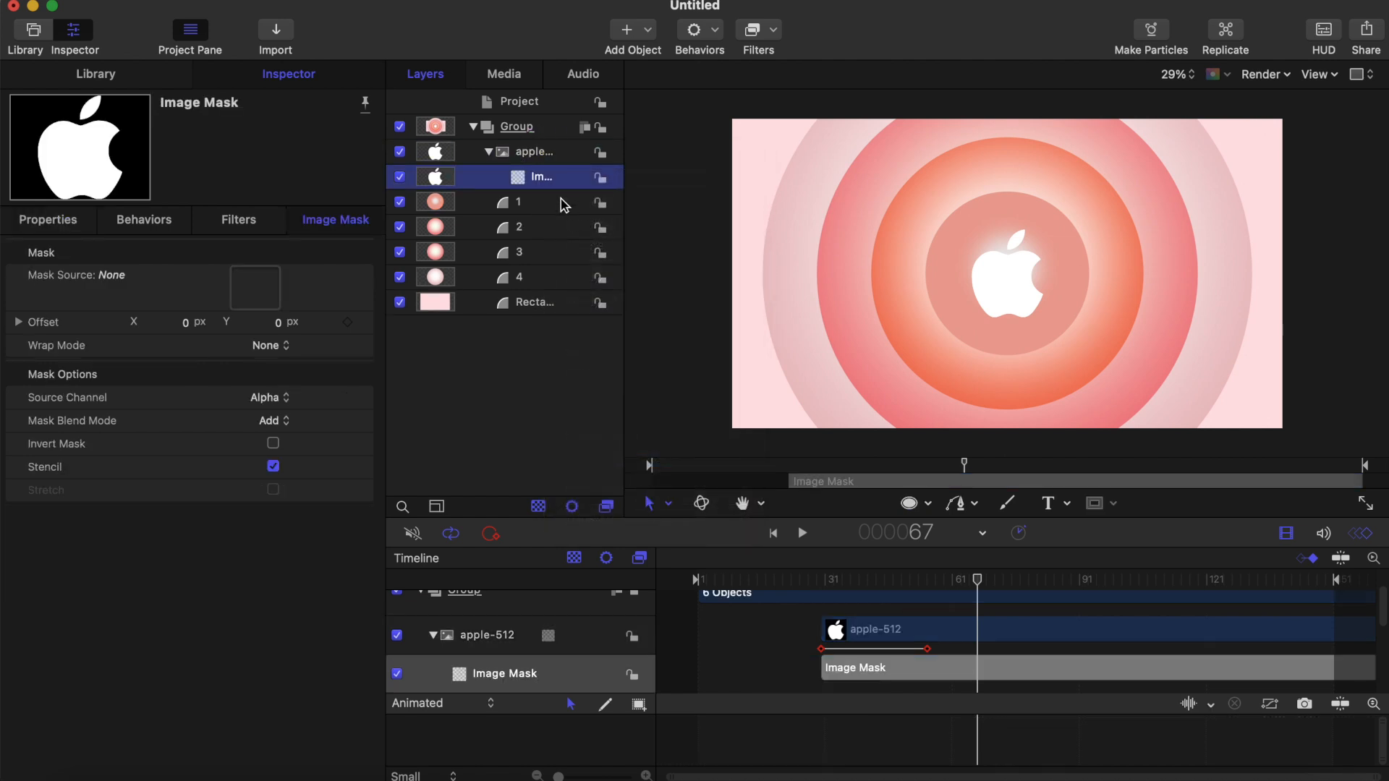
{"action": "left_click_drag", "start_coordinate": [538, 212], "coordinate": [282, 295]}
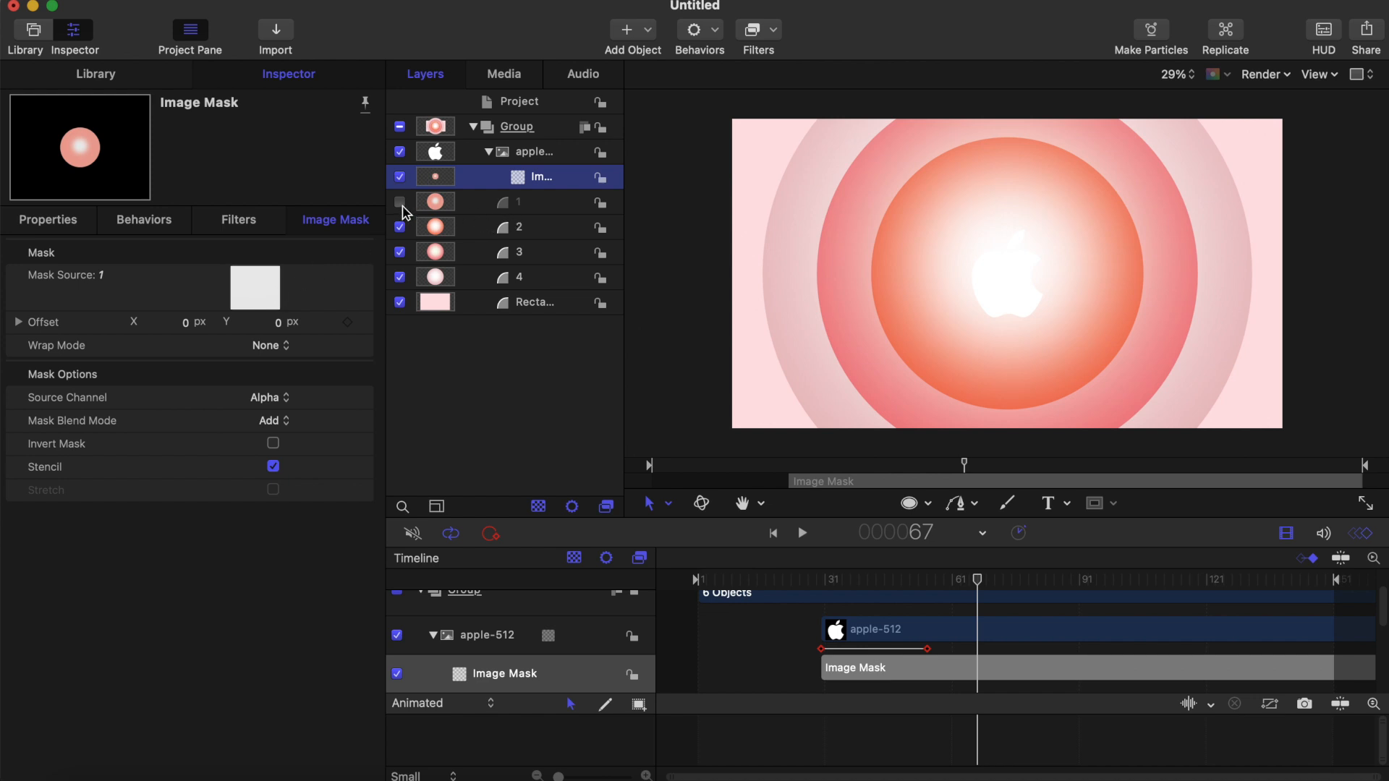
{"action": "left_click", "coordinate": [399, 202]}
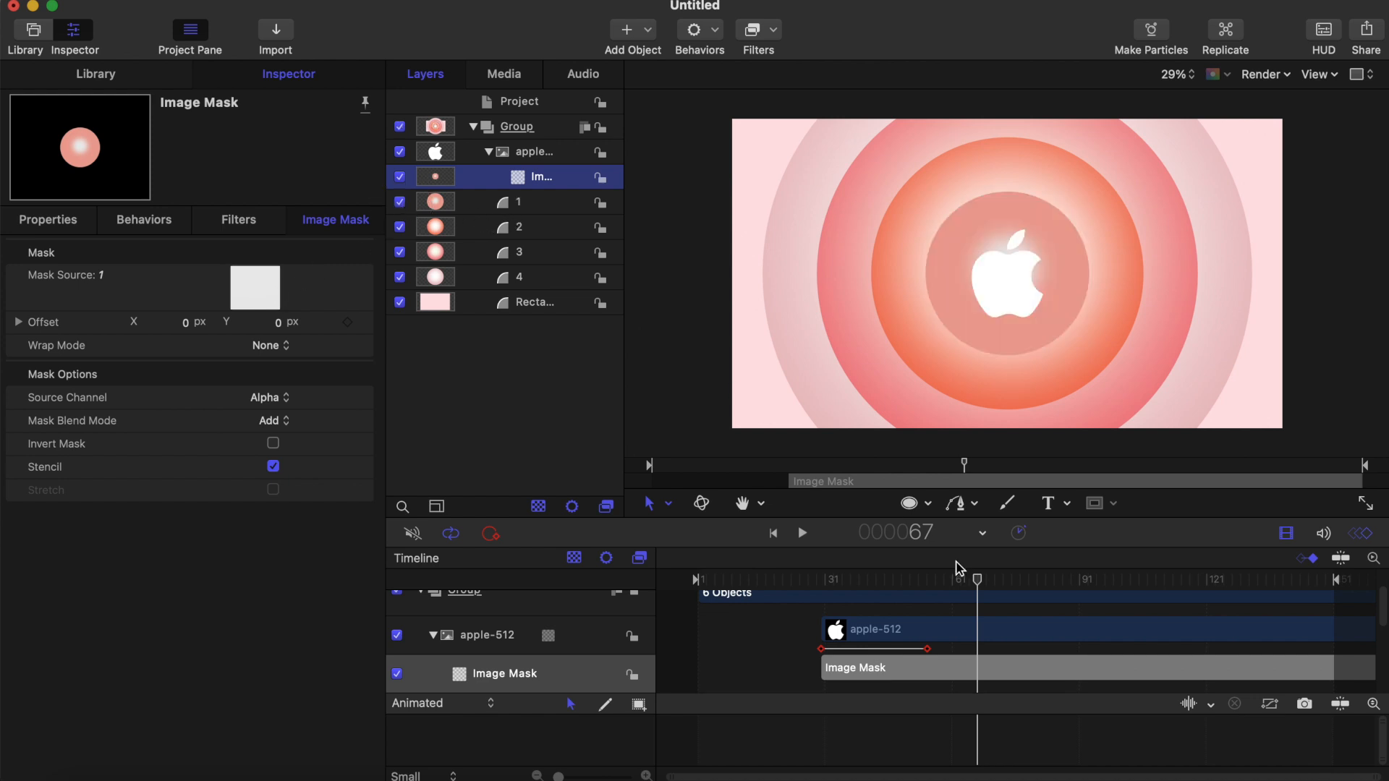
- Play the animation from the beginning to check the masked logo reveal inside circle 1
{"action": "left_click_drag", "start_coordinate": [754, 576], "coordinate": [615, 574]}
{"action": "key", "text": "space"}
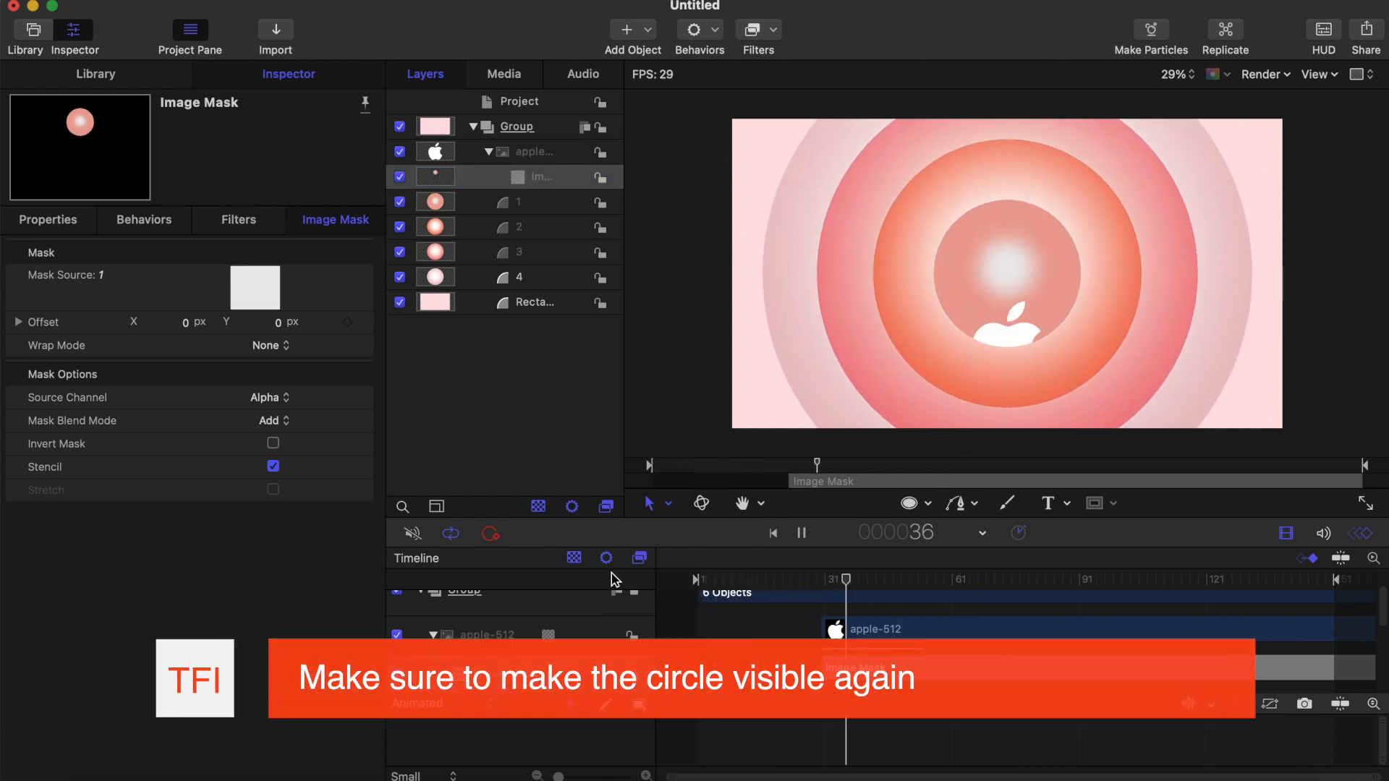
{"action": "key", "text": "space"}
{"action": "key", "text": "Home"}
{"action": "key", "text": "space"}
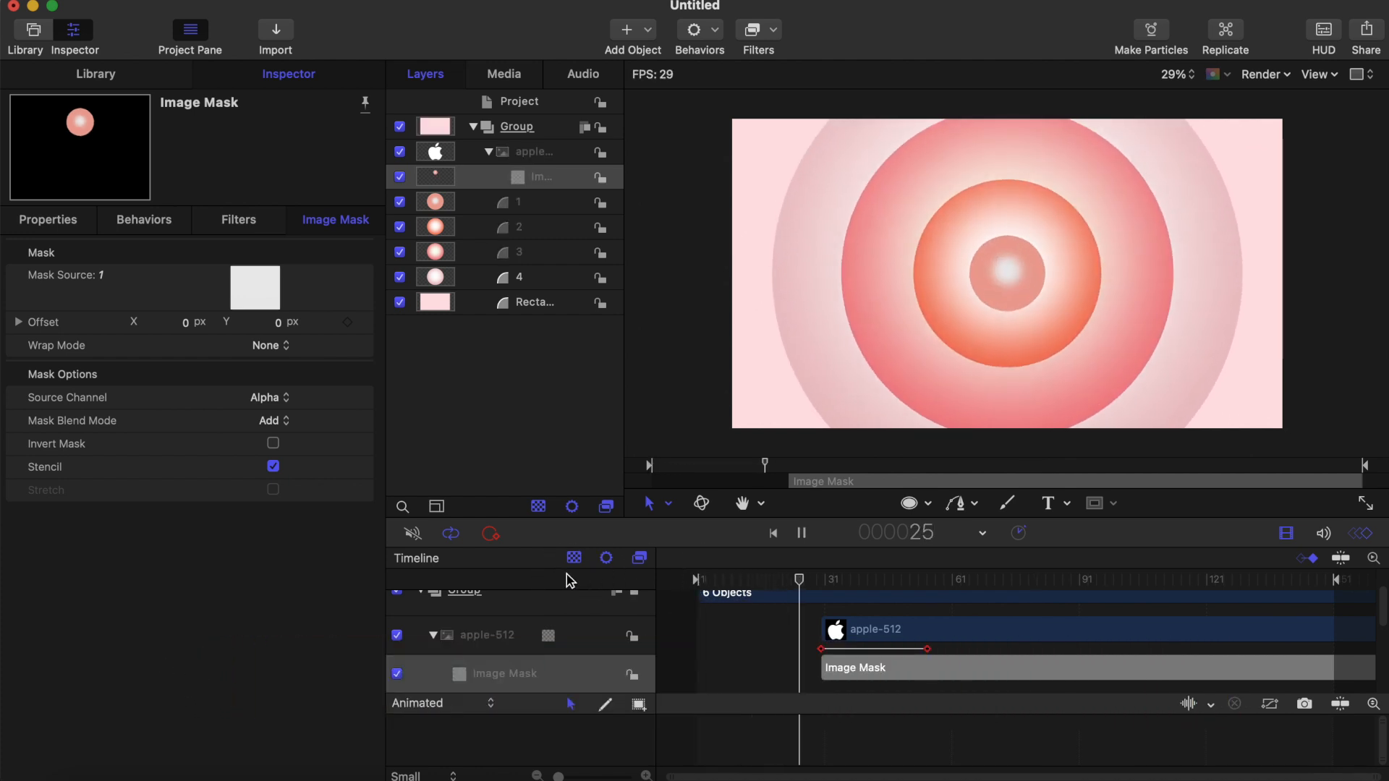
{"action": "key", "text": "space"}
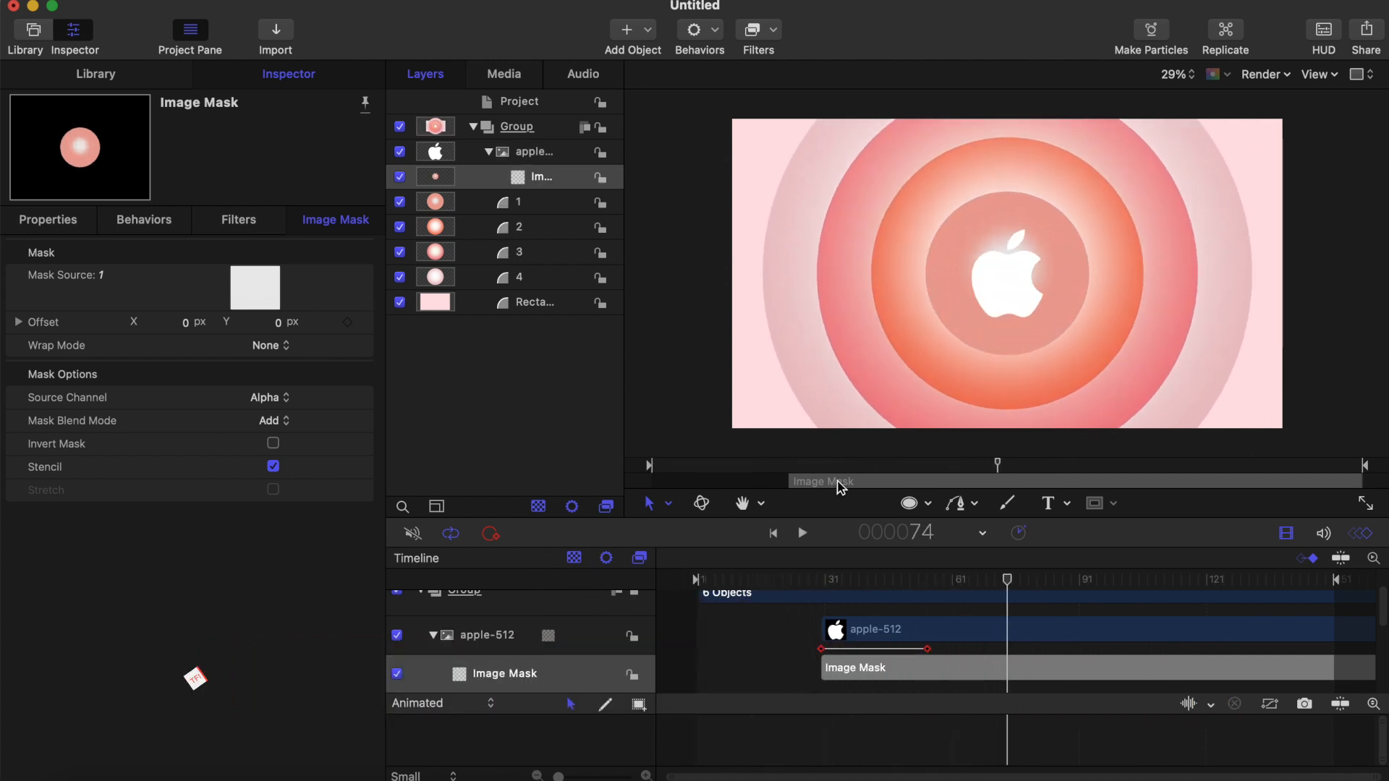
{"action": "left_click", "coordinate": [908, 505]}
{"action": "left_click_drag", "start_coordinate": [757, 579], "coordinate": [577, 577]}
{"action": "key", "text": "space"}
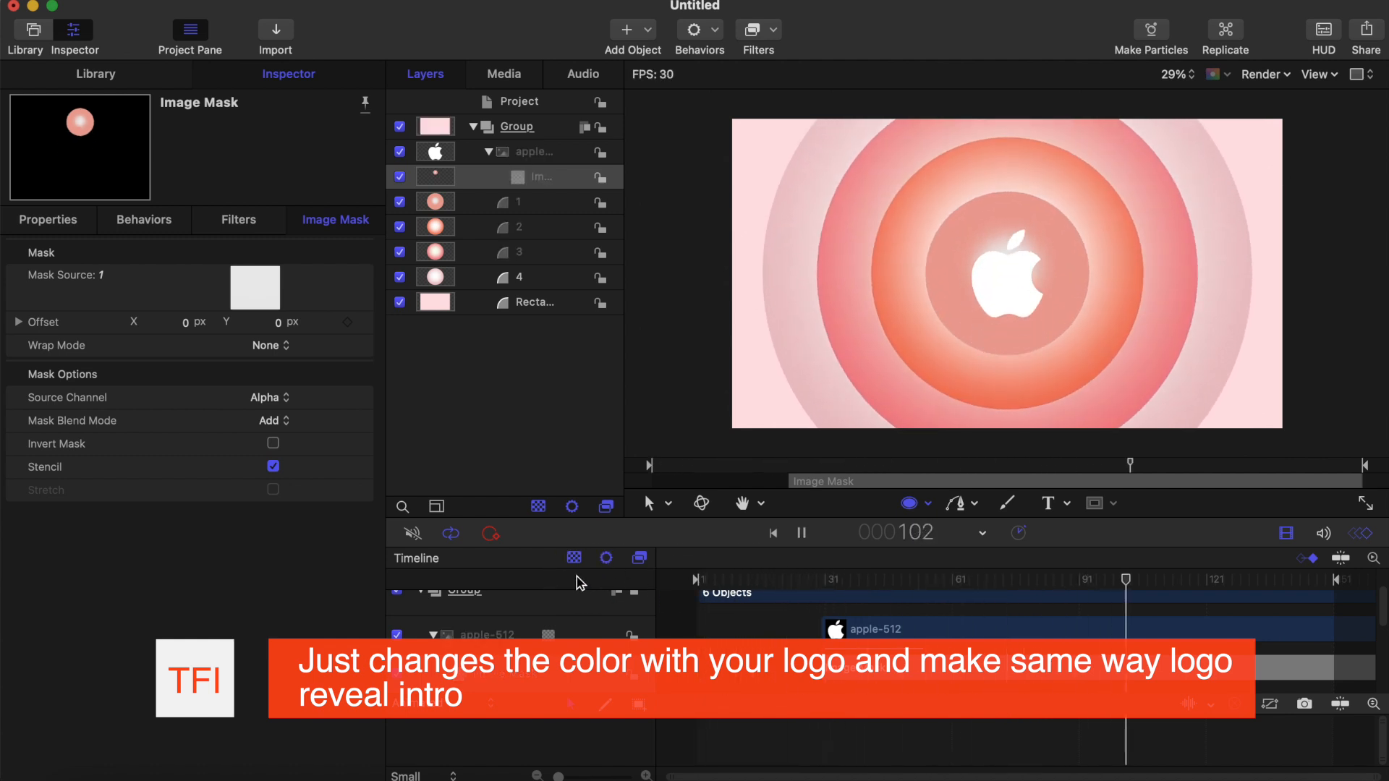
- Stop playback, return to frame 1 and expand the canvas to fill the whole window
{"action": "key", "text": "space"}
{"action": "key", "text": "Home"}
{"action": "left_click", "coordinate": [1366, 503]}
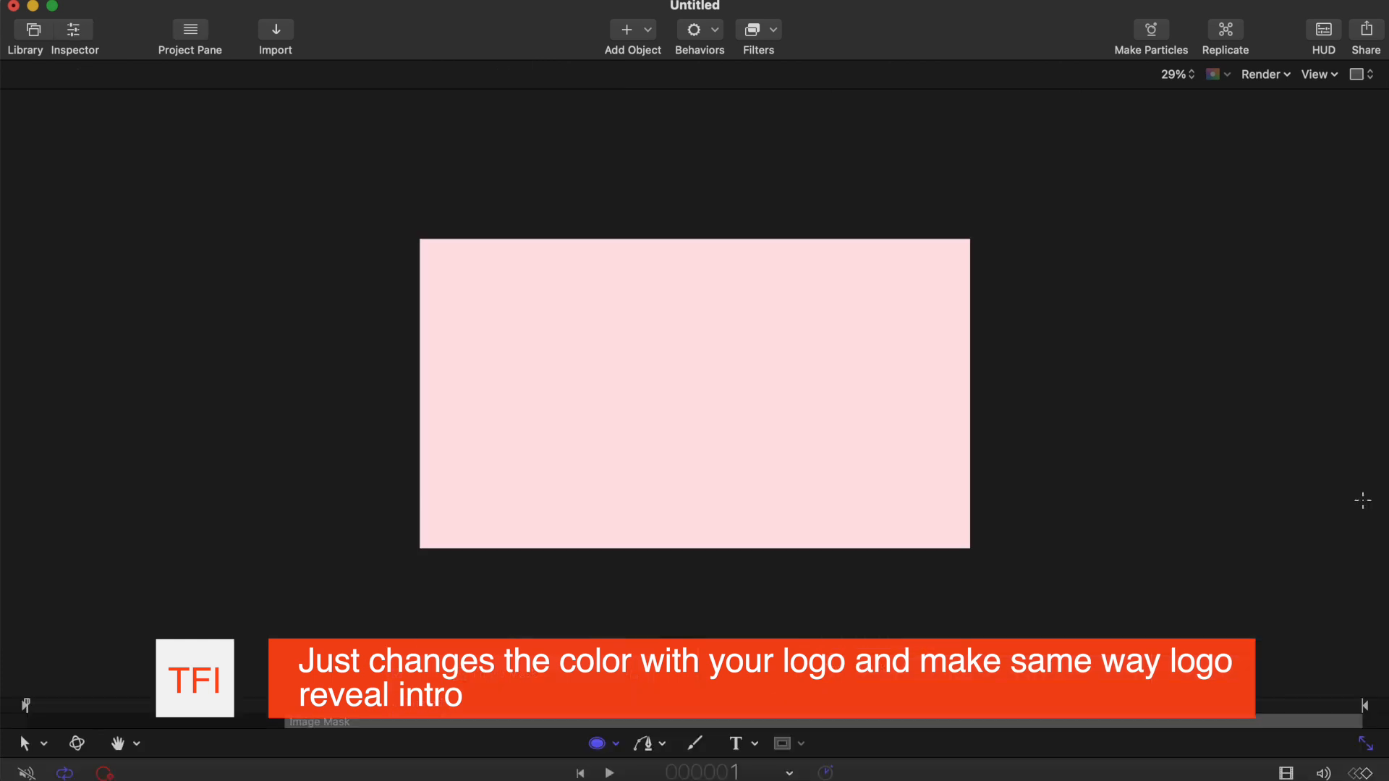